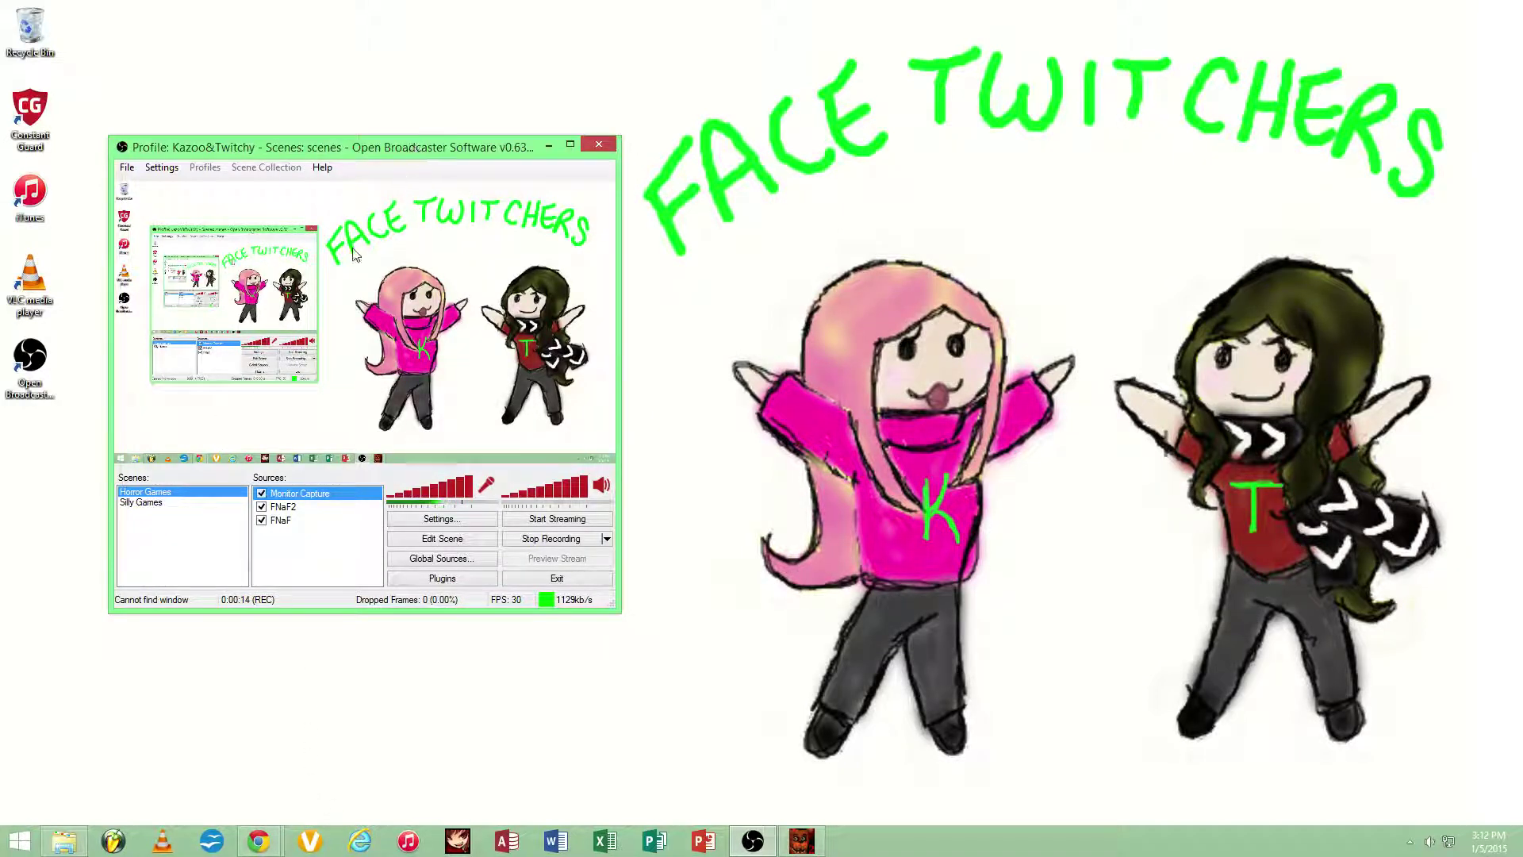
Switch to the browser window showing the Mr.Stickventures YouTube channel, view it briefly, and minimise it.
{"action": "mouse_move", "coordinate": [266, 843]}
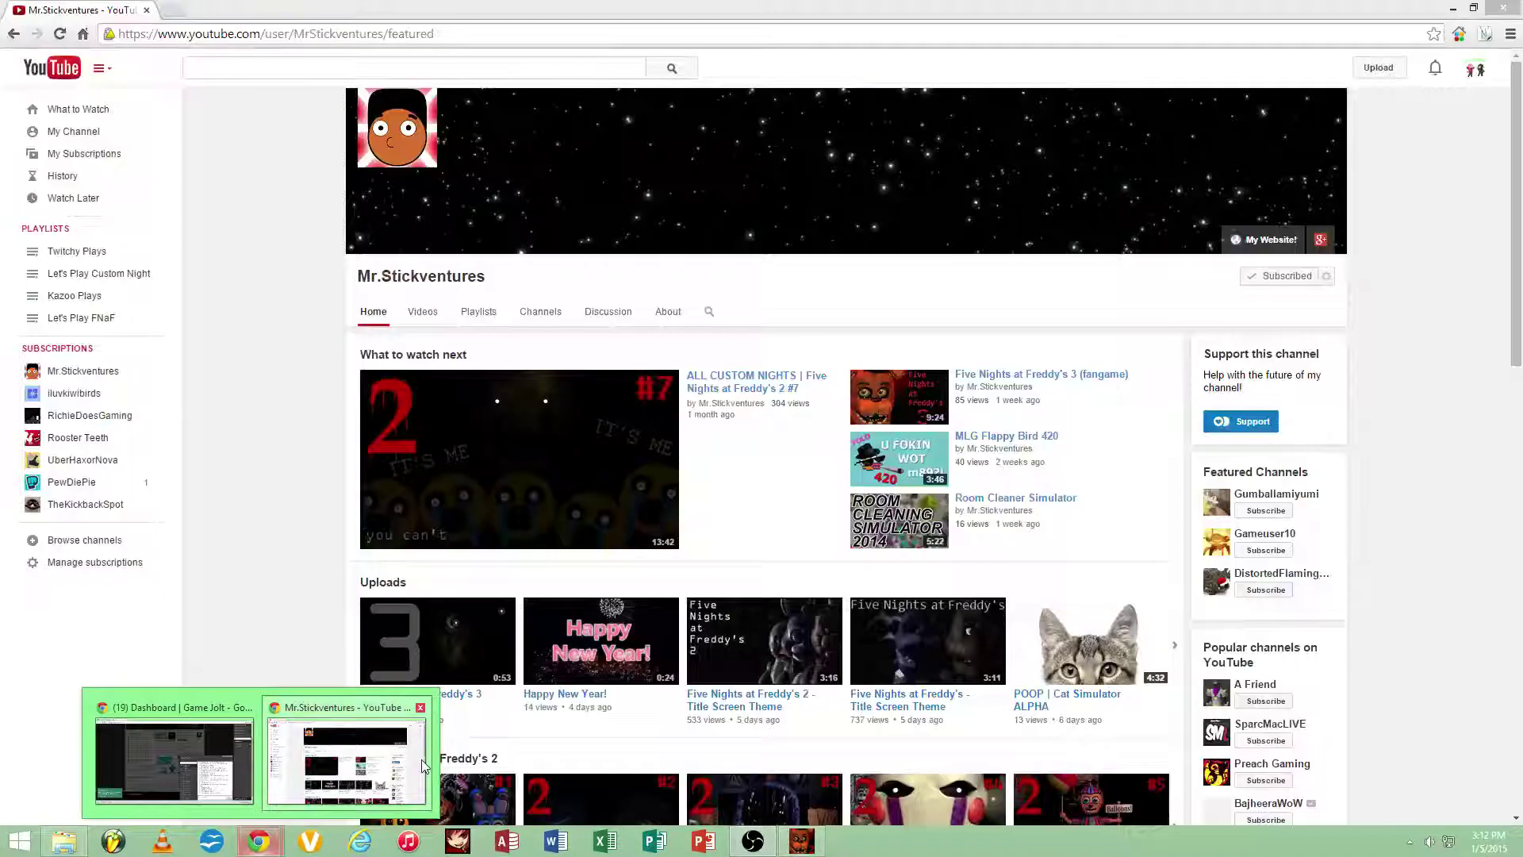
{"action": "left_click", "coordinate": [424, 765]}
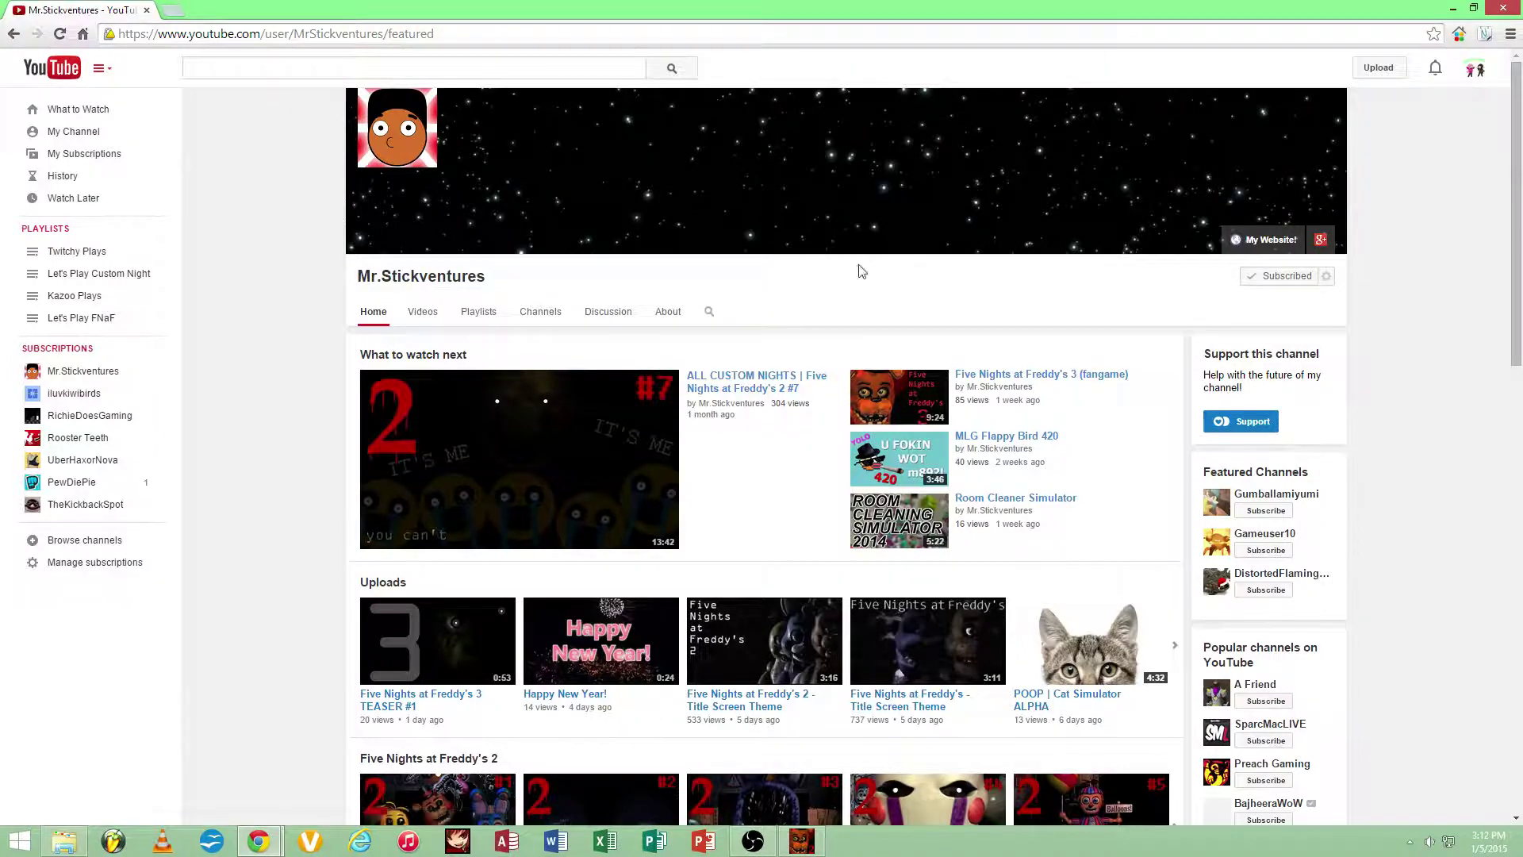
{"action": "left_click", "coordinate": [1457, 8]}
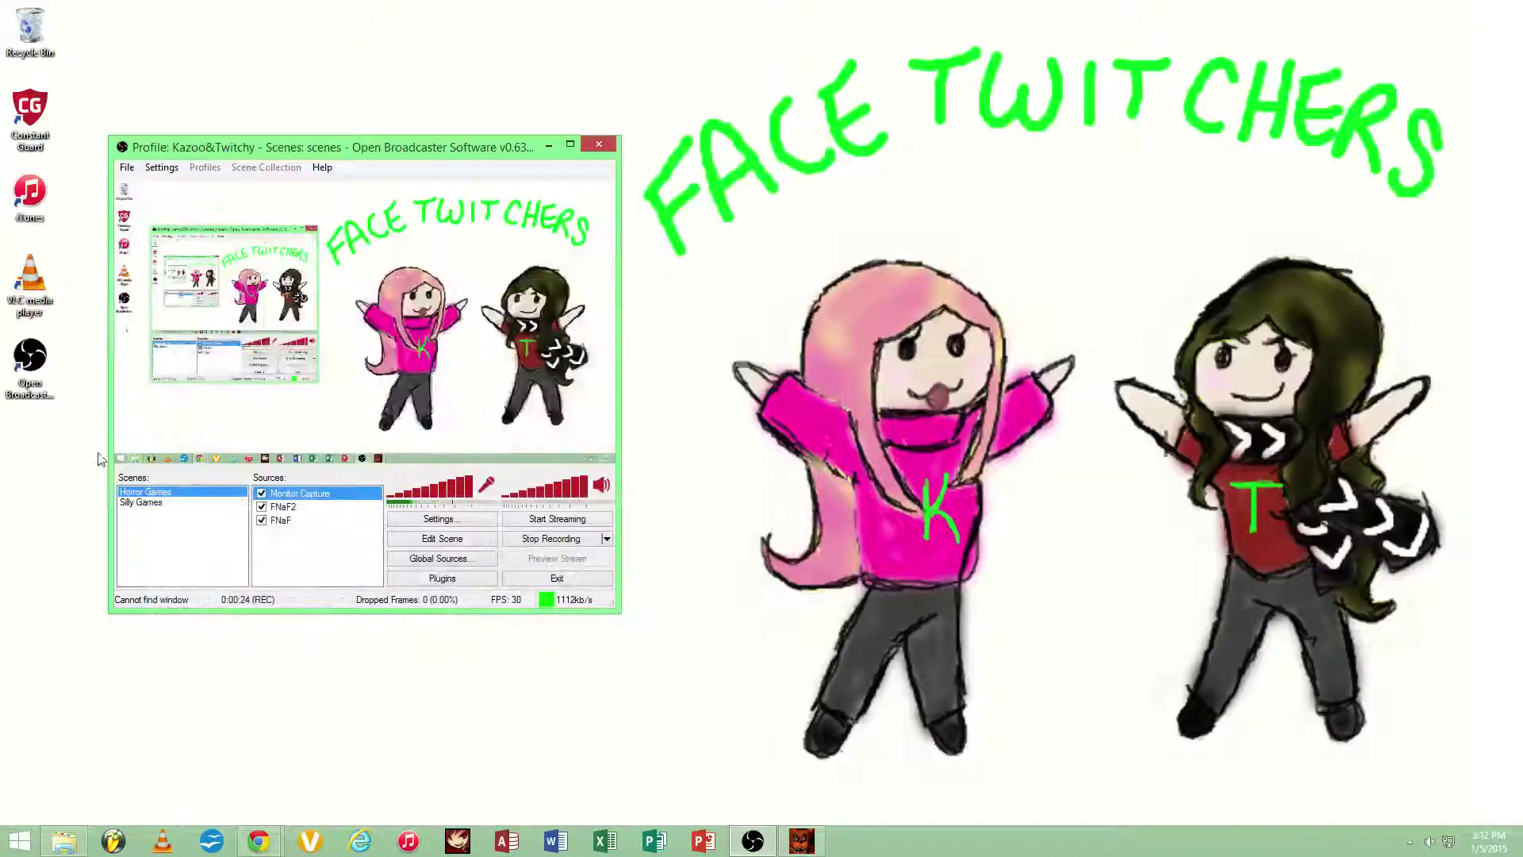
Reposition the Open Broadcaster Software window slightly and add a scene named demo.
{"action": "left_click_drag", "start_coordinate": [459, 150], "coordinate": [379, 174]}
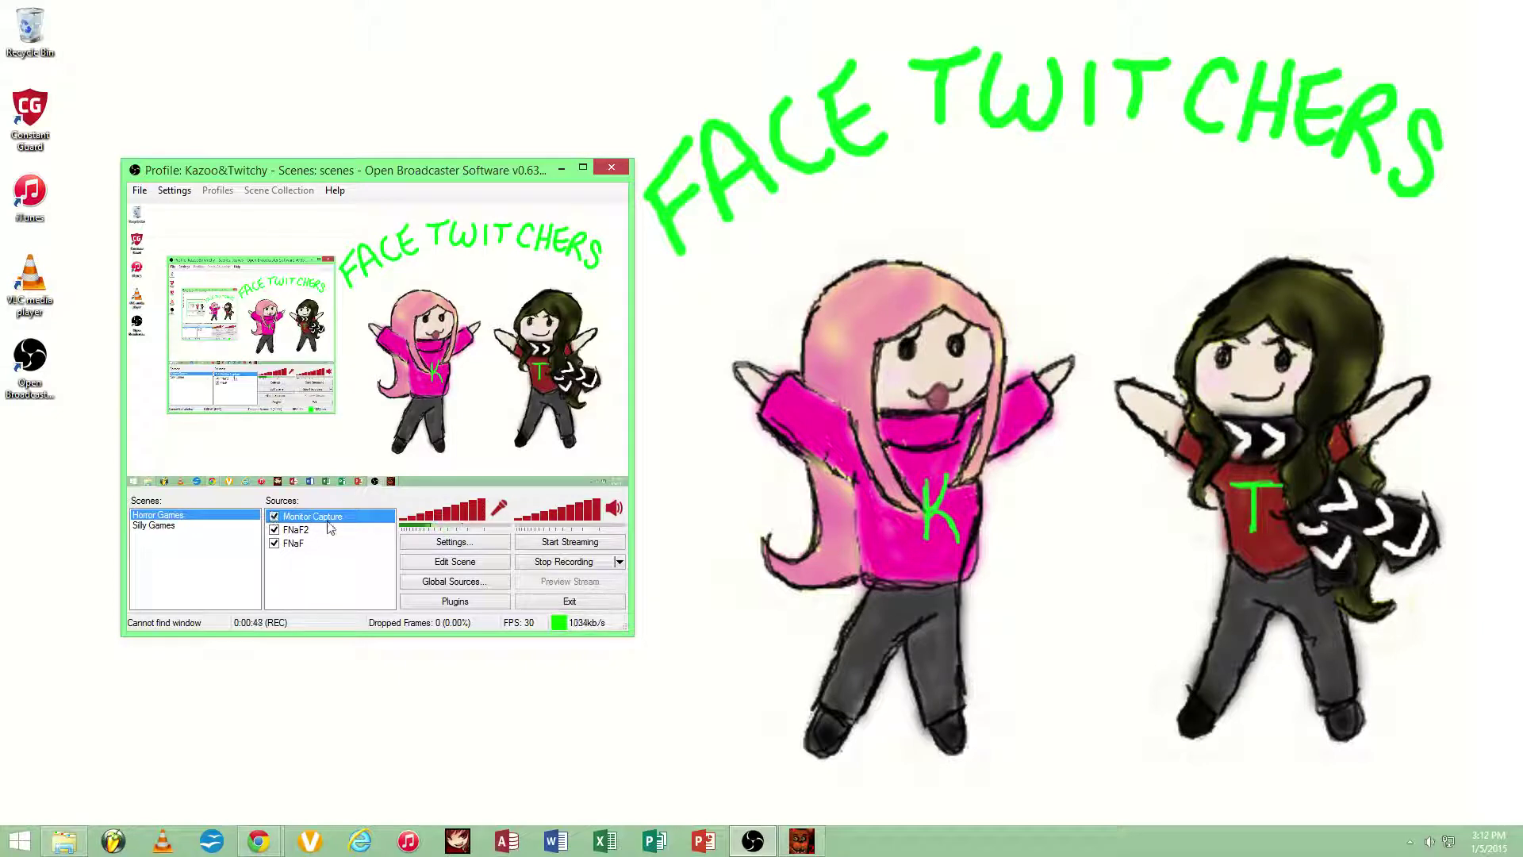
{"action": "right_click", "coordinate": [313, 570]}
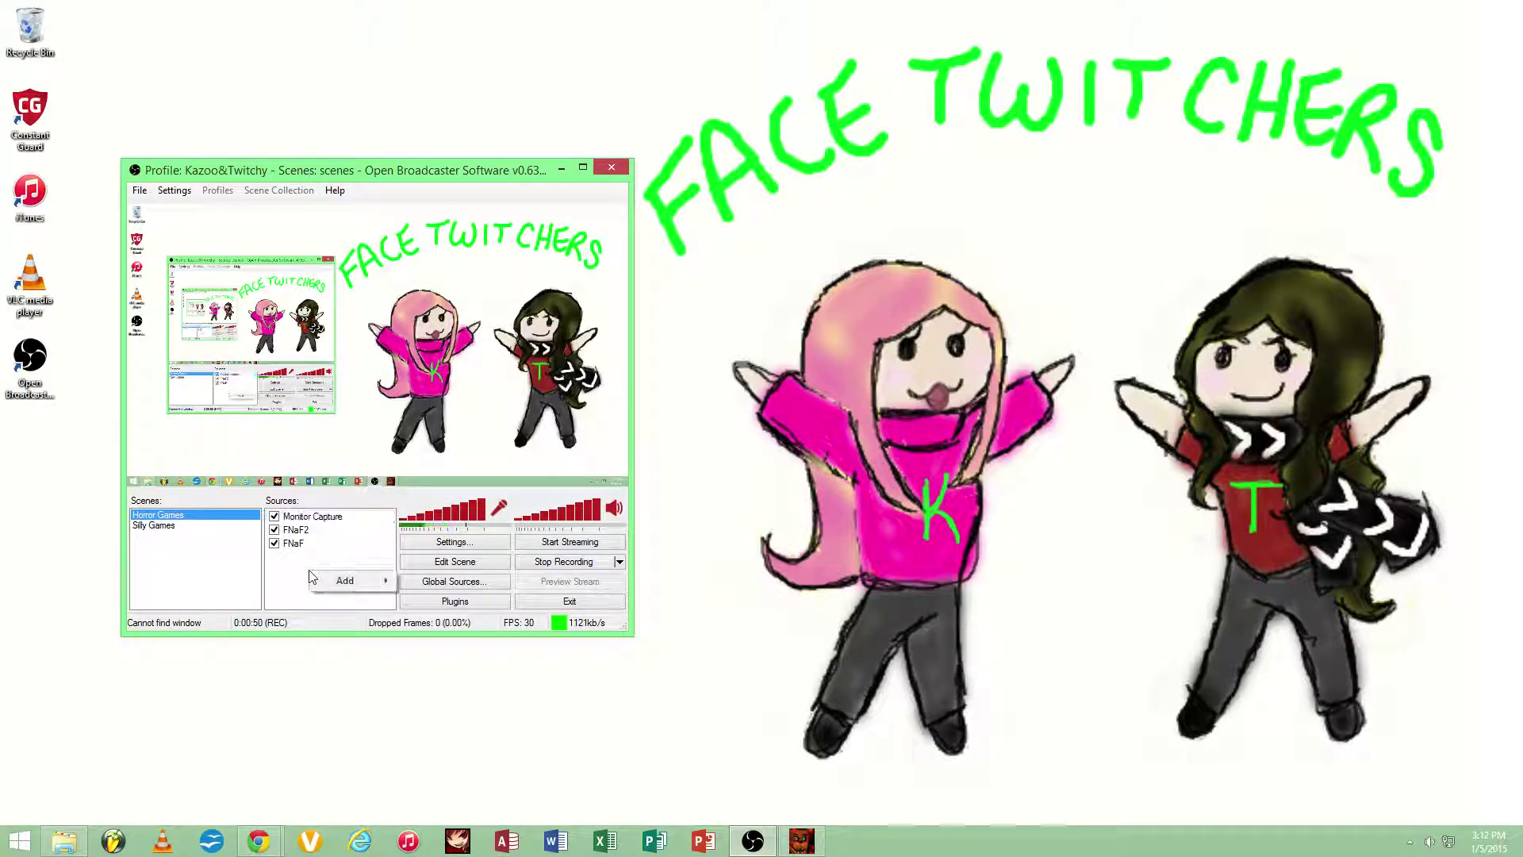
{"action": "left_click", "coordinate": [178, 544]}
{"action": "right_click", "coordinate": [168, 549]}
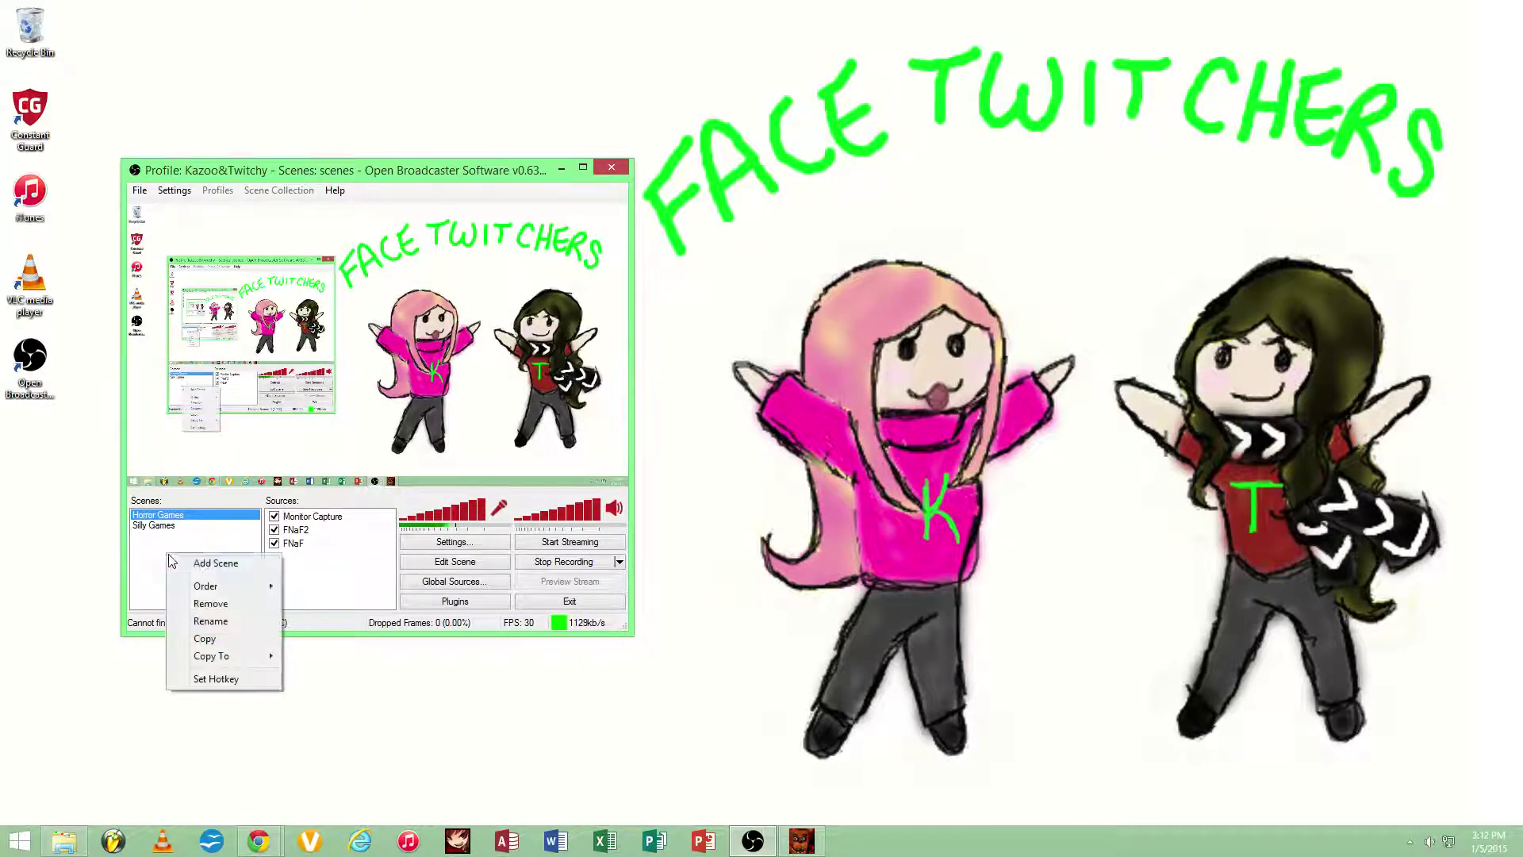
{"action": "left_click", "coordinate": [214, 563]}
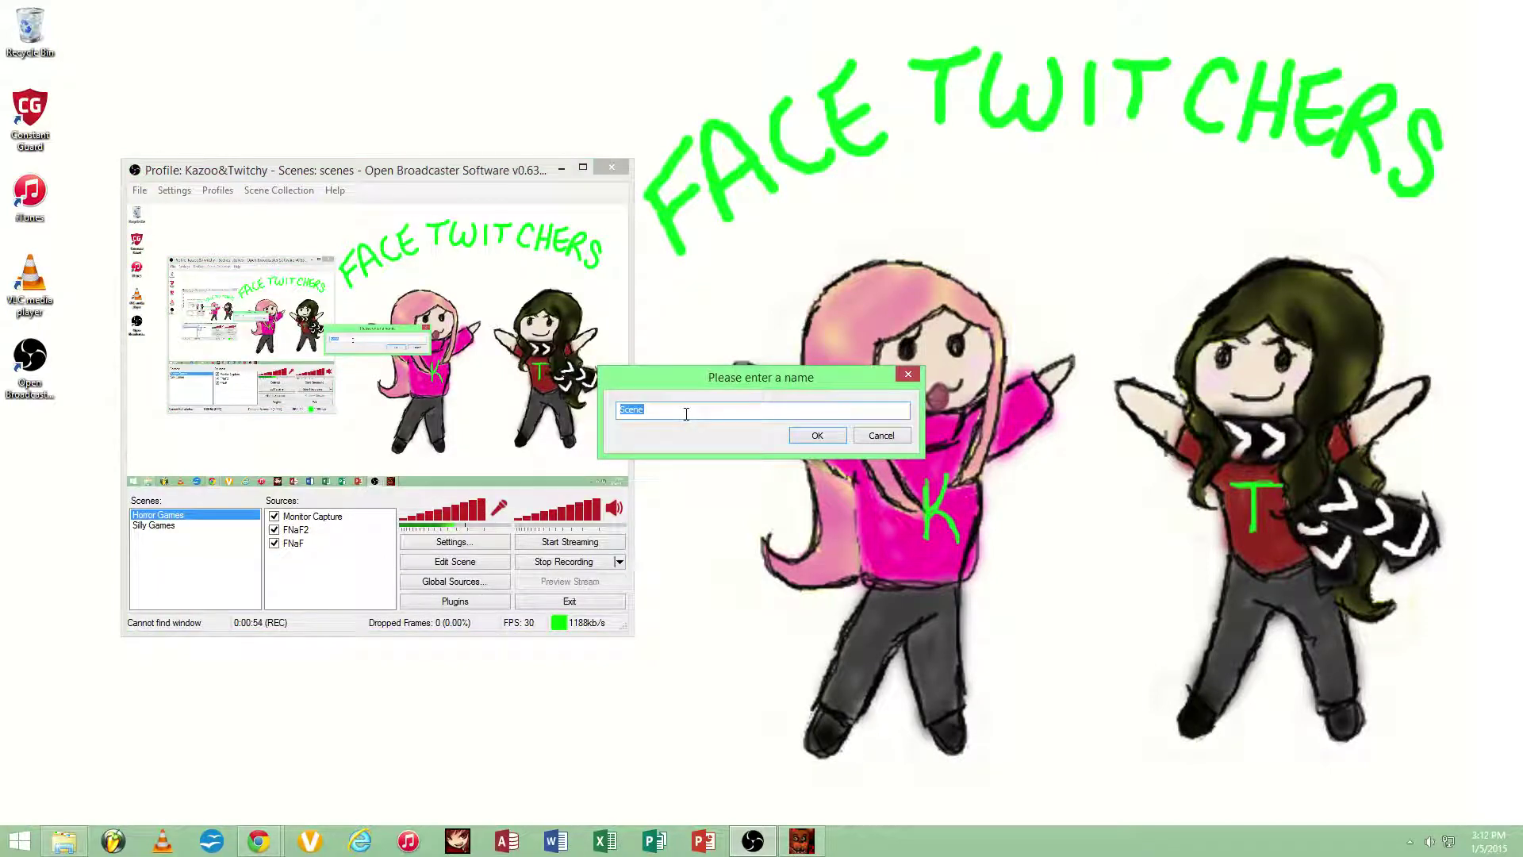
{"action": "type", "text": "de"}
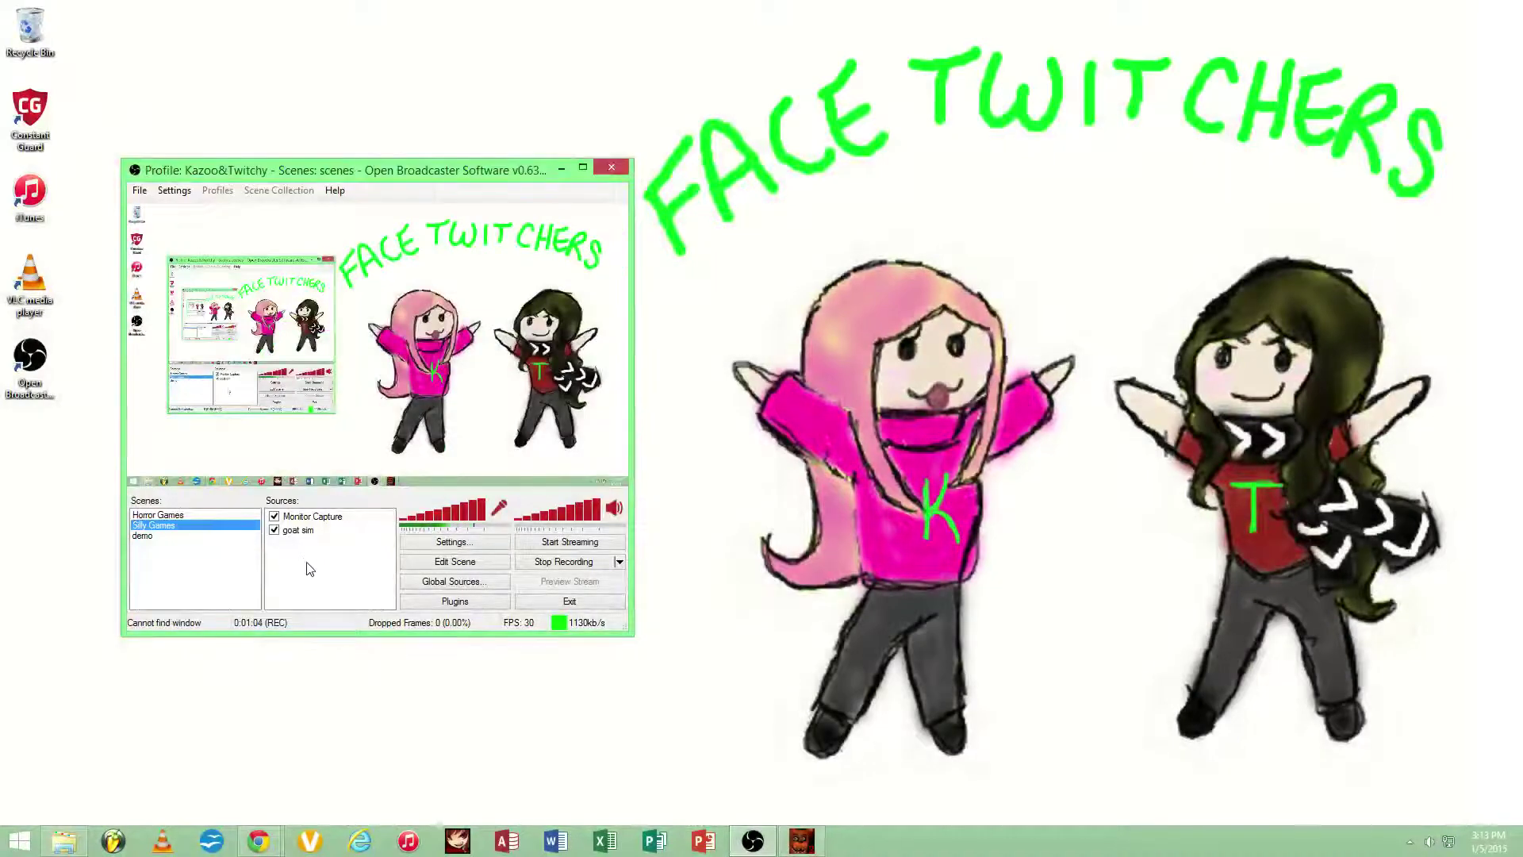
Check the source types that can be added to the Silly Games scene and switch to the demo scene.
{"action": "right_click", "coordinate": [308, 565]}
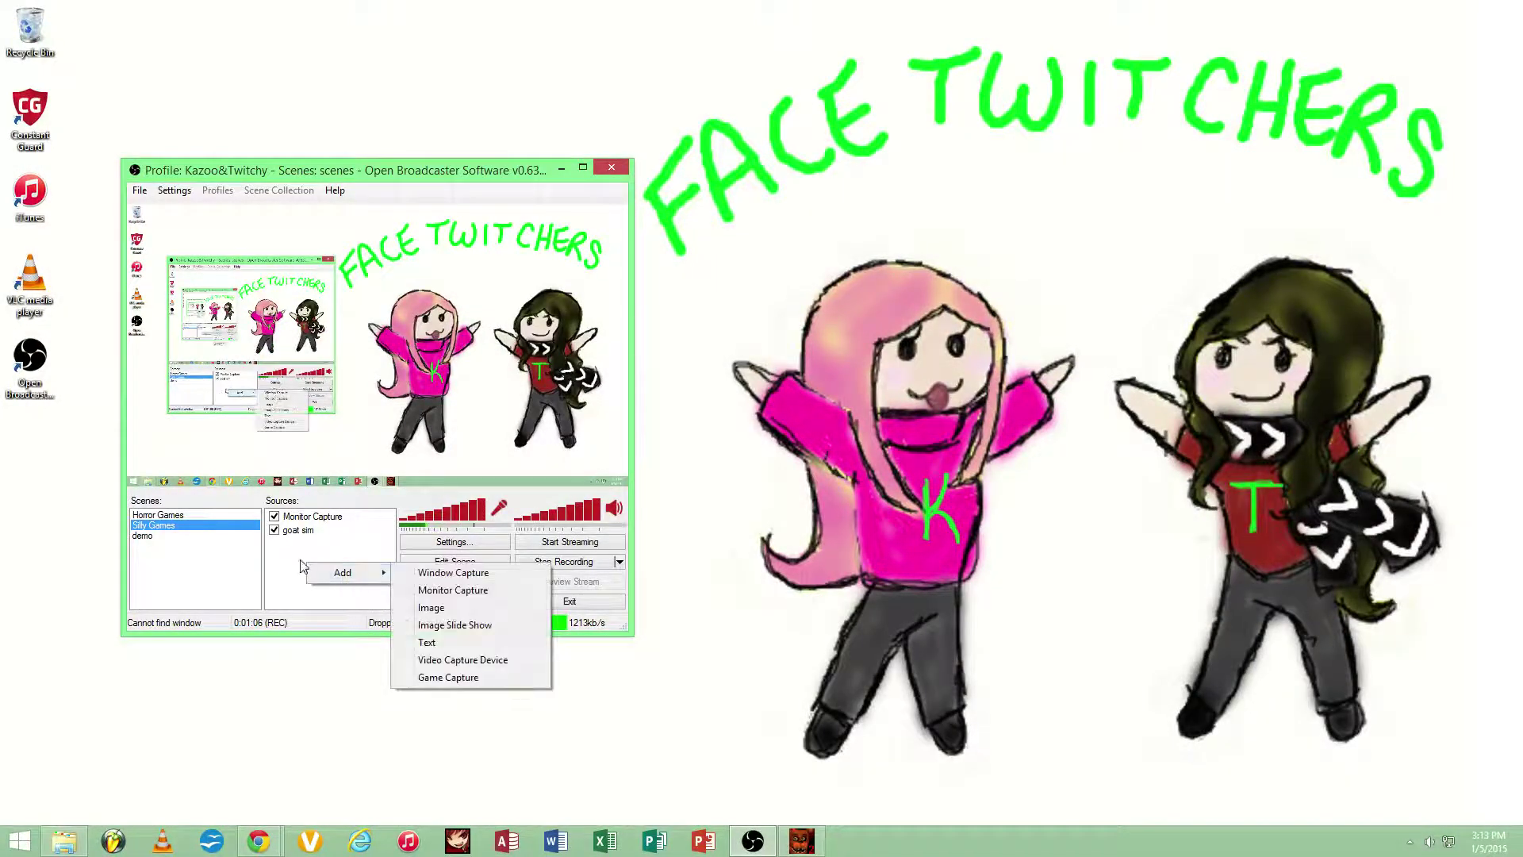
{"action": "right_click", "coordinate": [284, 560]}
{"action": "right_click", "coordinate": [284, 560]}
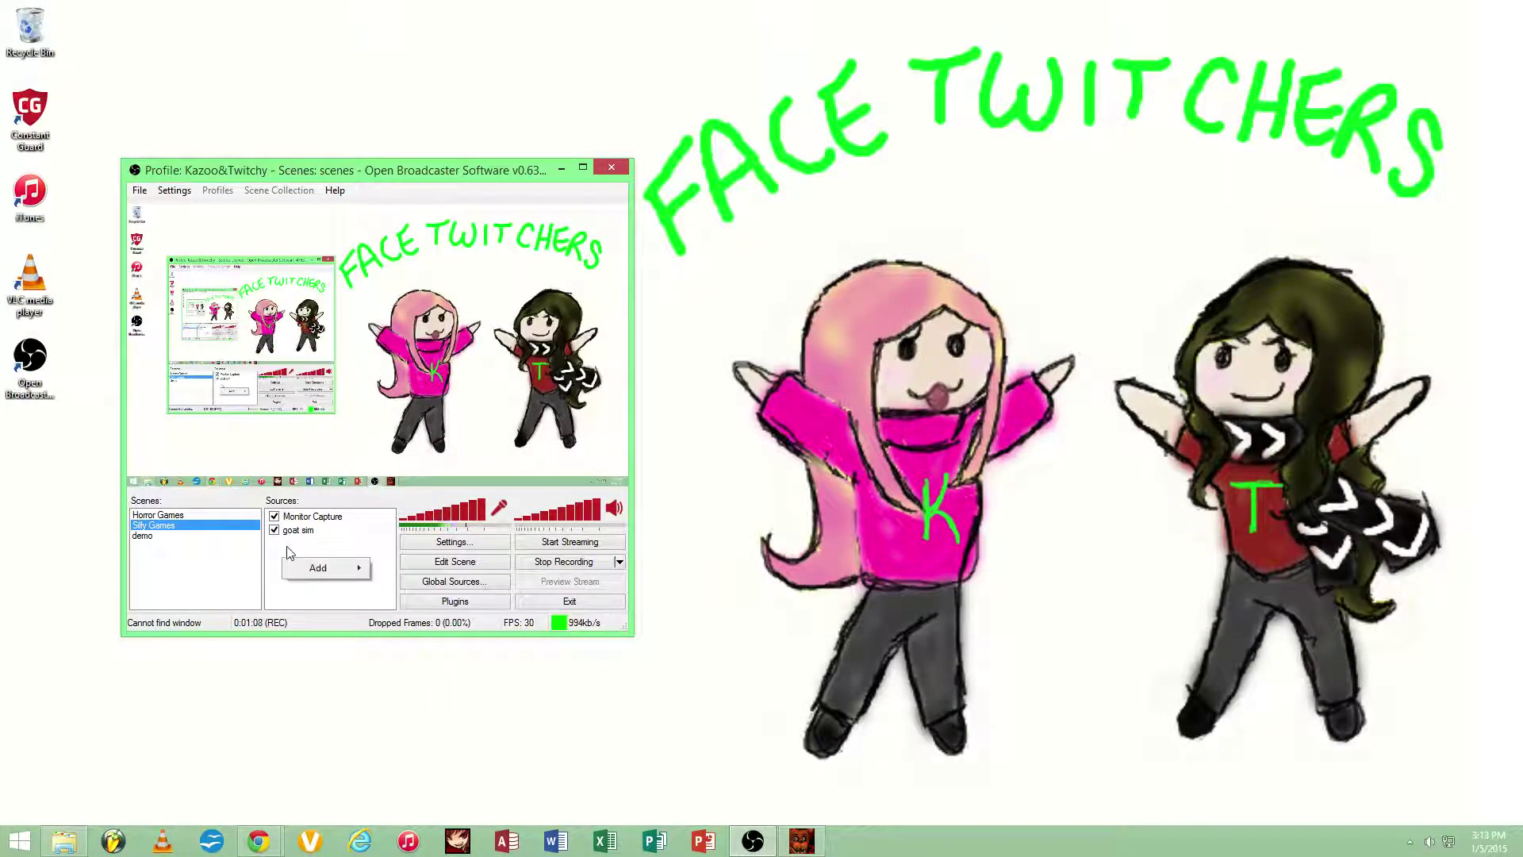
{"action": "mouse_move", "coordinate": [320, 572]}
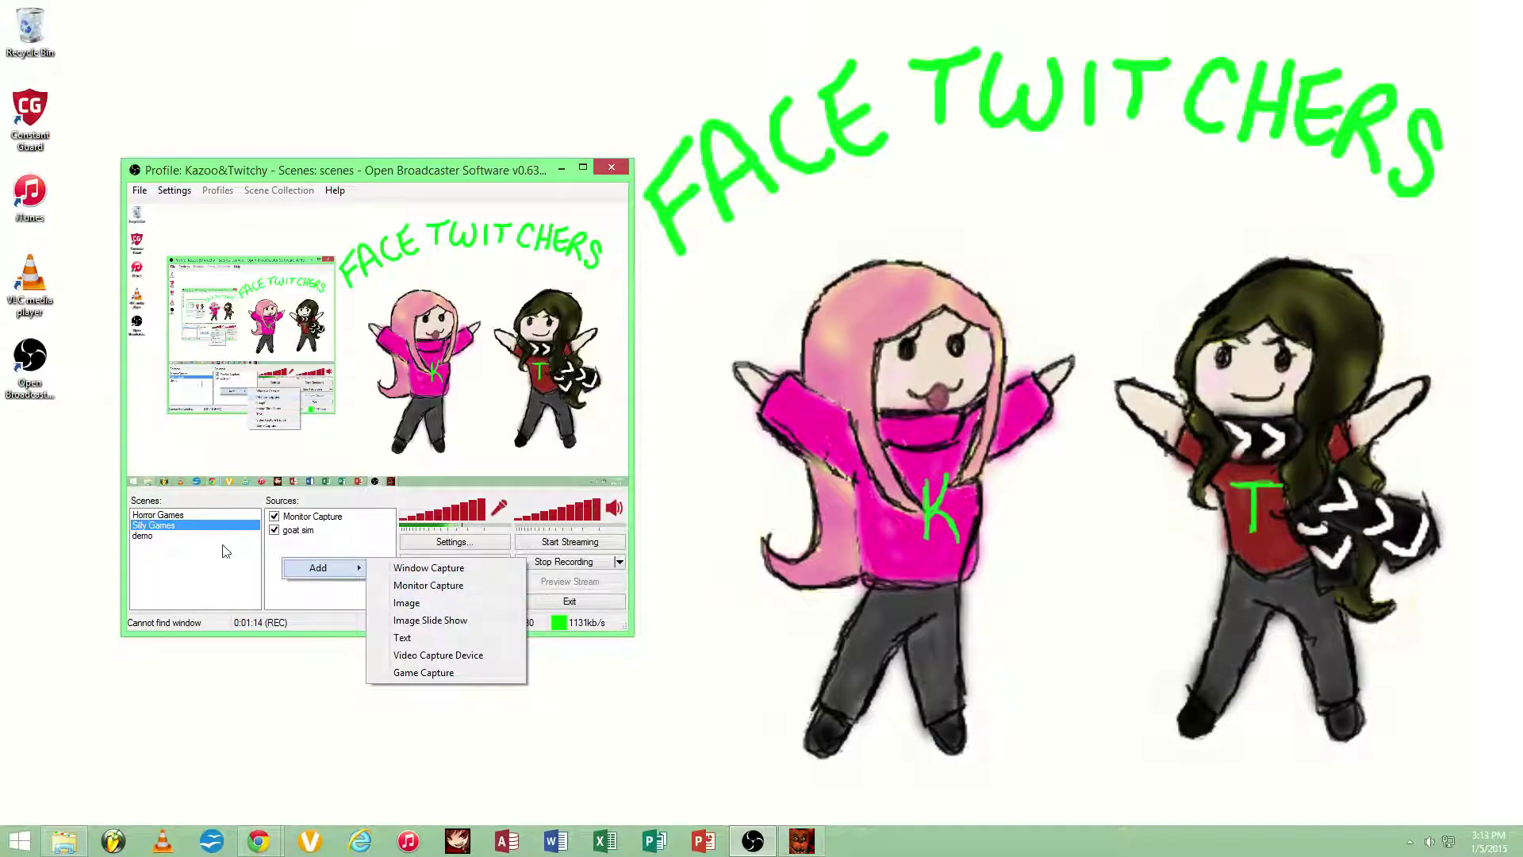
{"action": "left_click", "coordinate": [188, 541]}
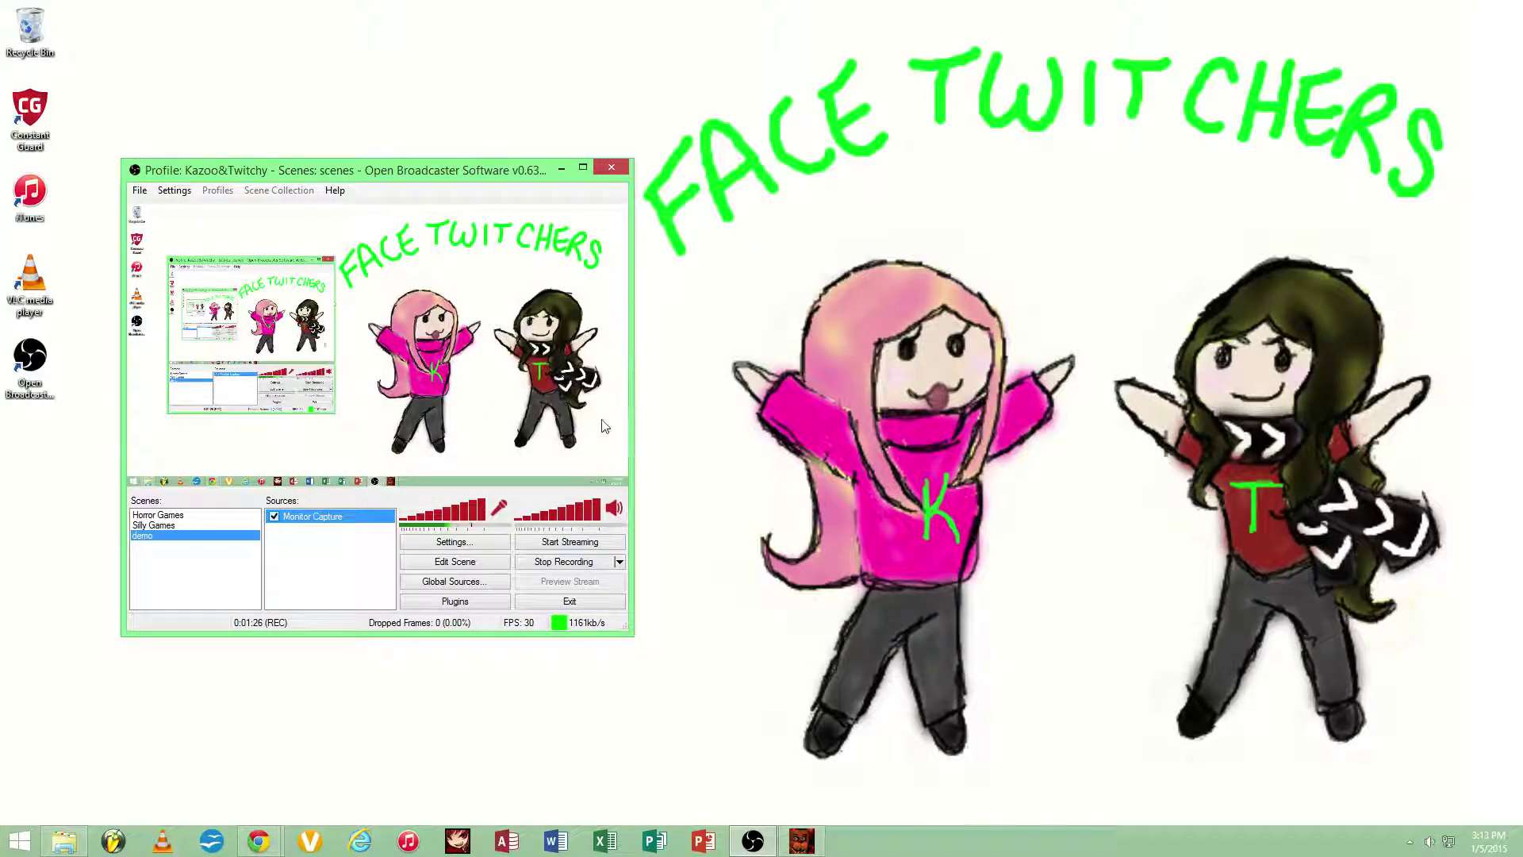
{"action": "right_click", "coordinate": [314, 538]}
{"action": "mouse_move", "coordinate": [373, 546]}
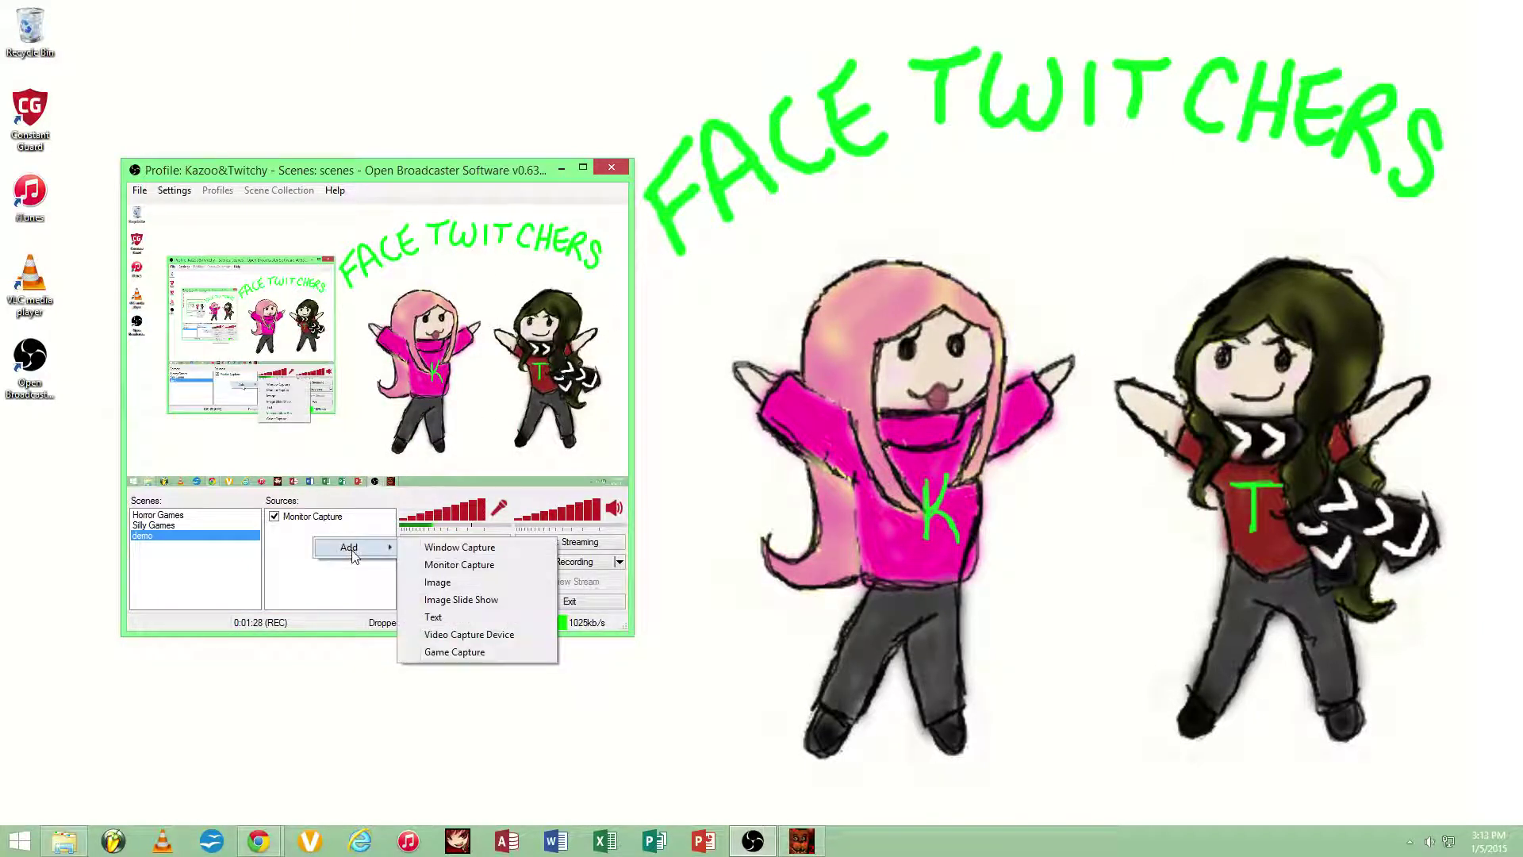
{"action": "left_click", "coordinate": [432, 562]}
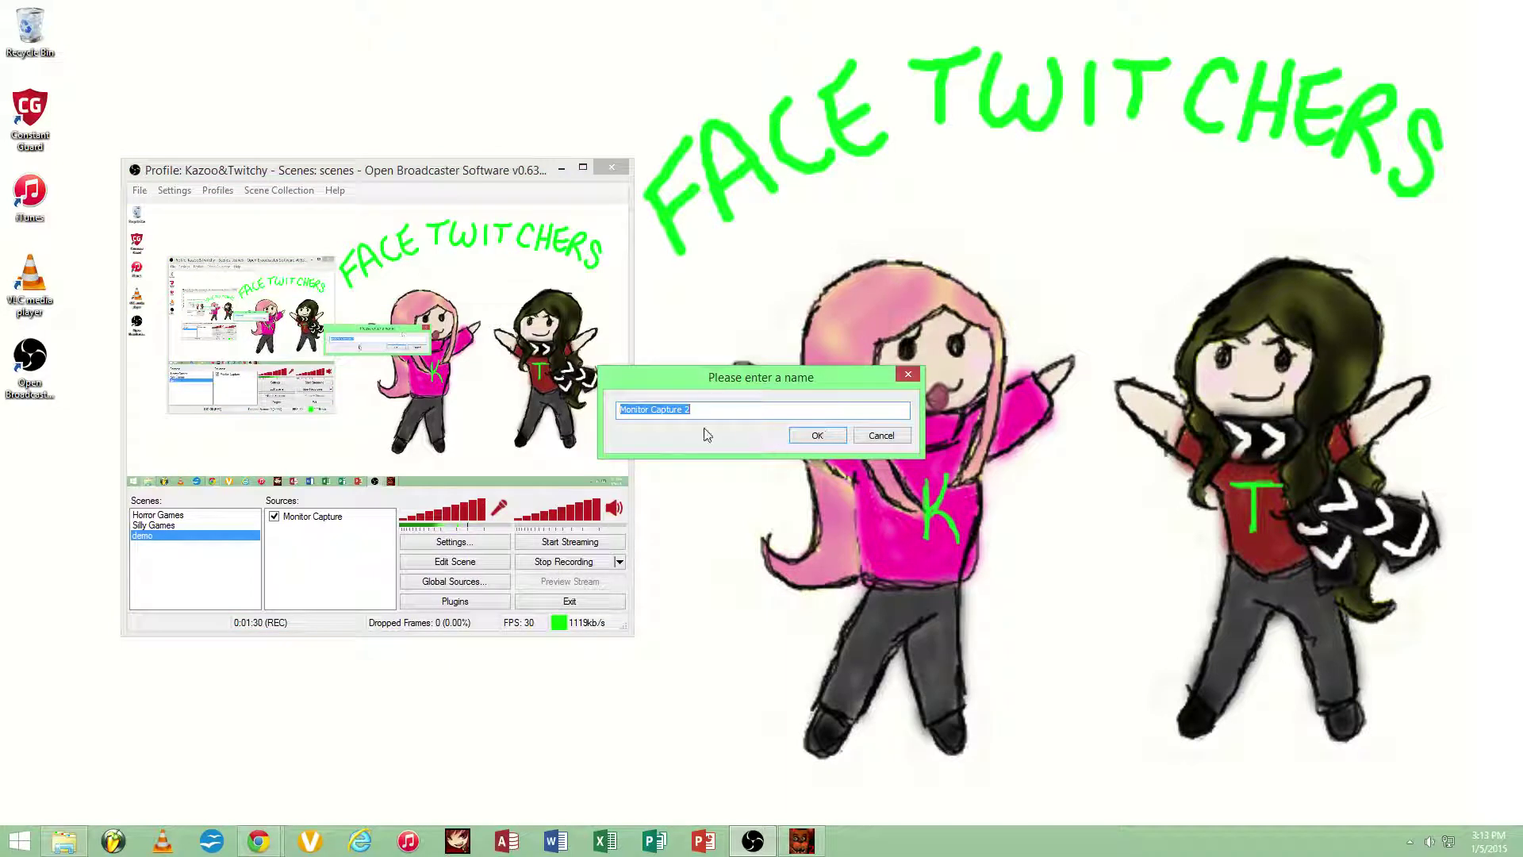
{"action": "left_click", "coordinate": [817, 435]}
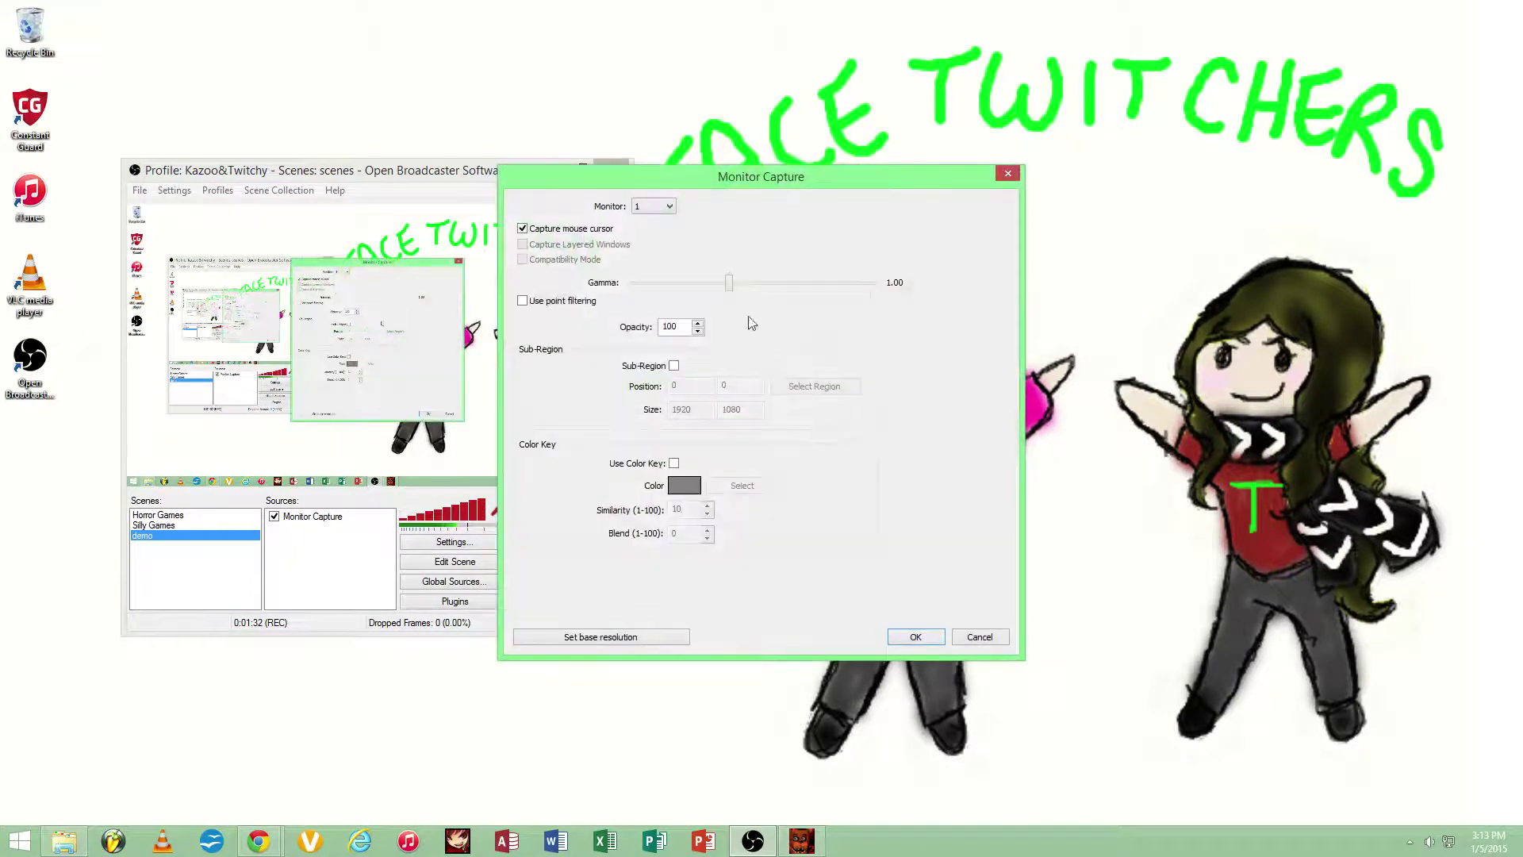
{"action": "left_click", "coordinate": [671, 205]}
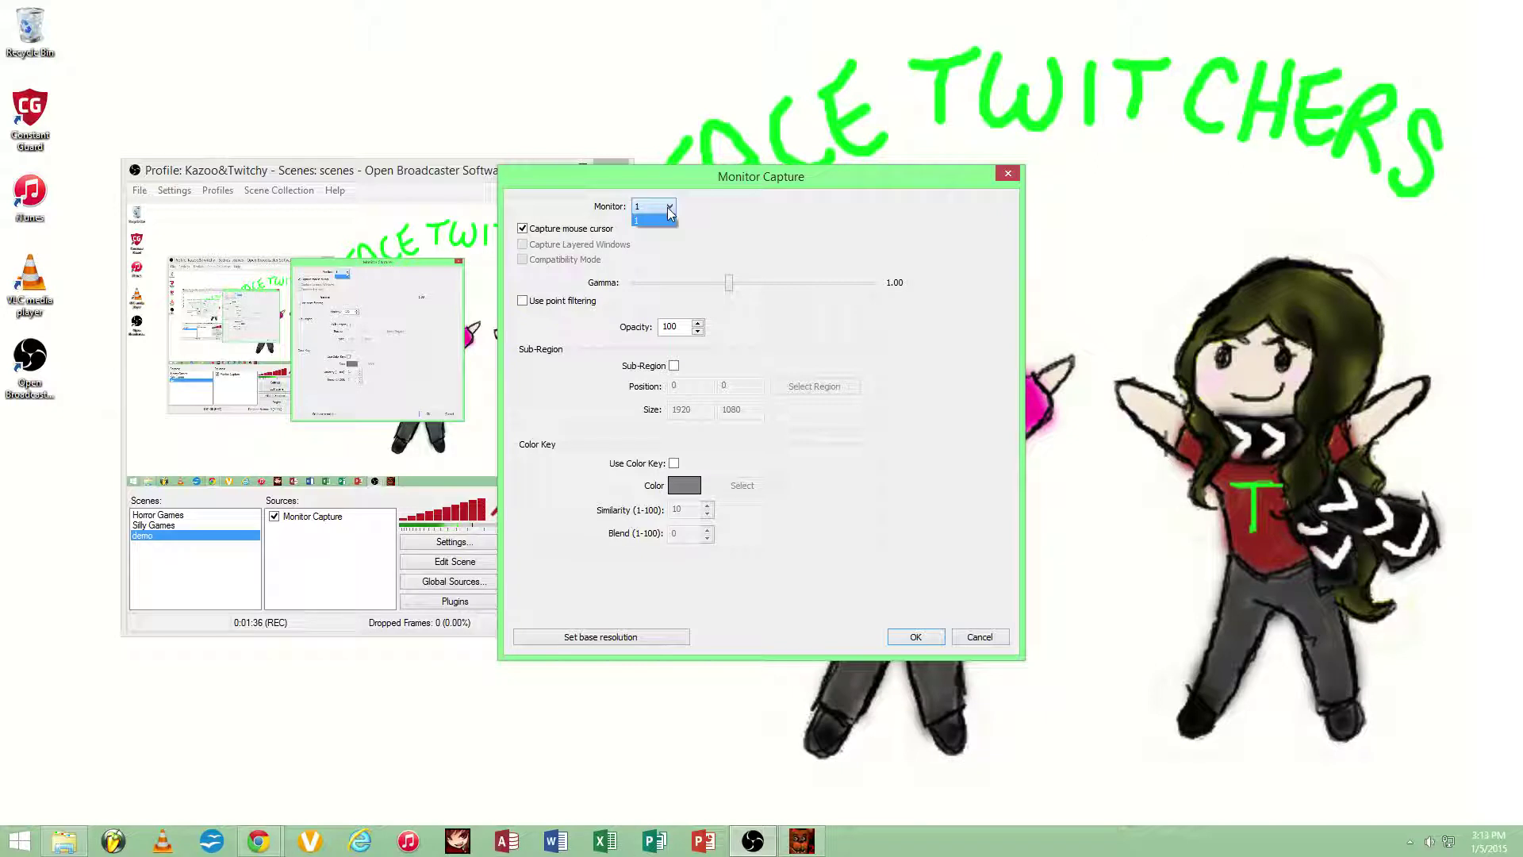
{"action": "left_click", "coordinate": [669, 210]}
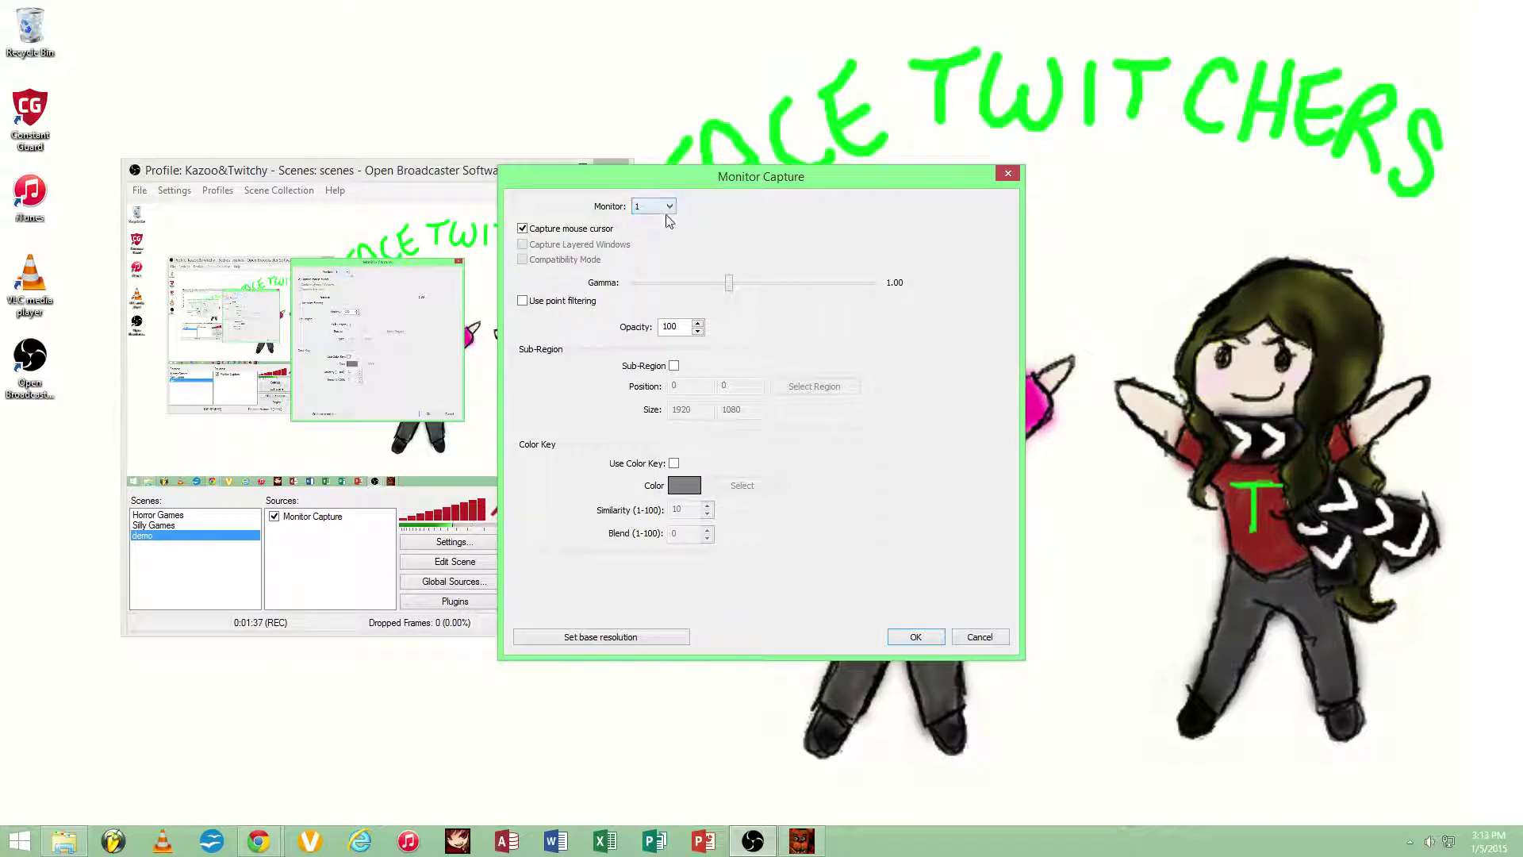
{"action": "left_click", "coordinate": [534, 233]}
{"action": "left_click", "coordinate": [980, 637]}
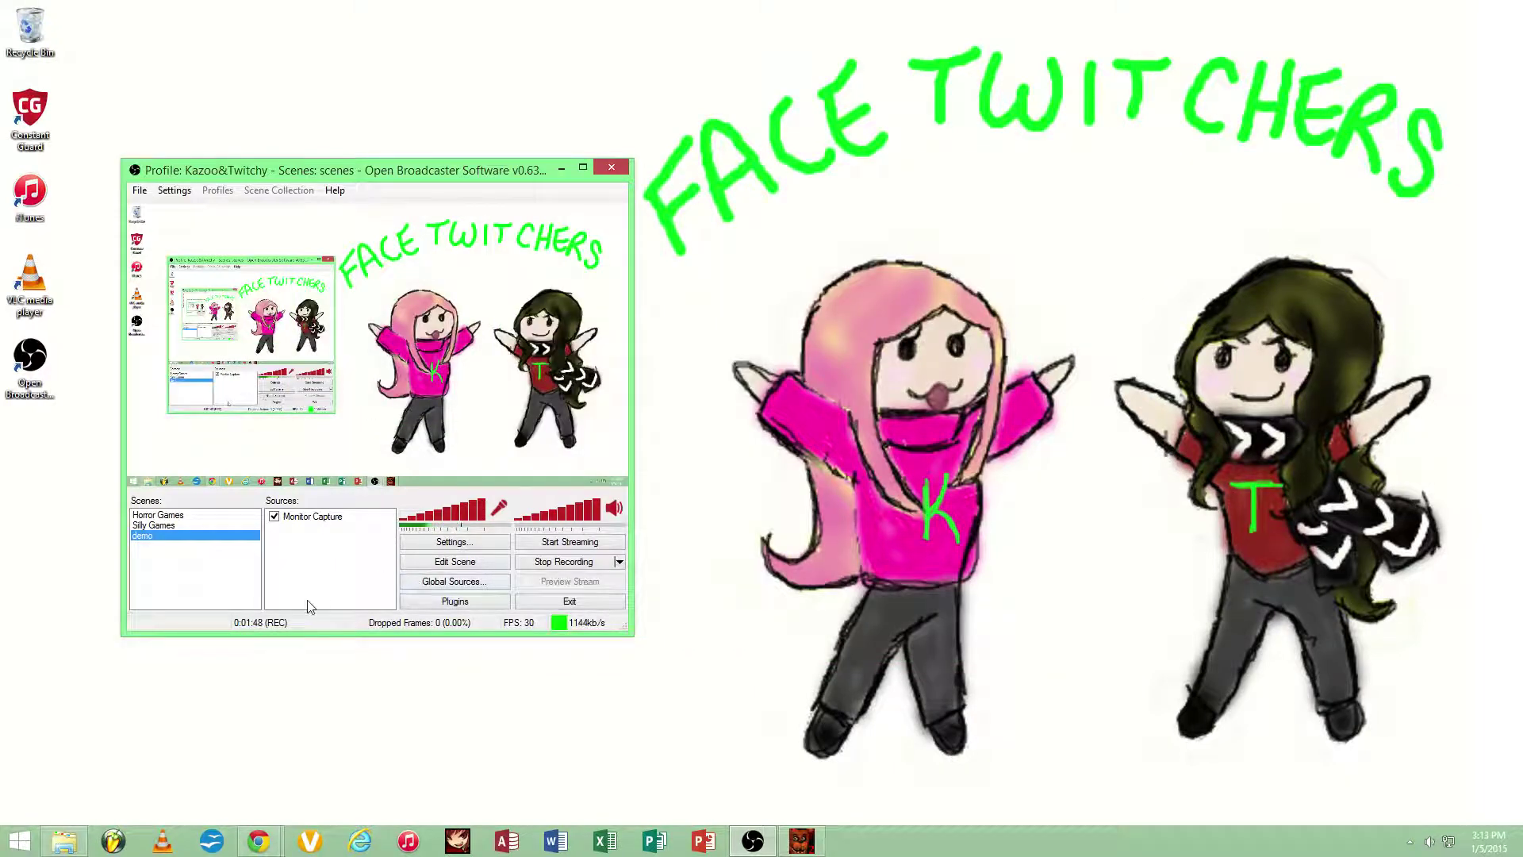
Add a Game Capture source to the demo scene, keeping the default name Game Capture.
{"action": "right_click", "coordinate": [339, 554]}
{"action": "mouse_move", "coordinate": [372, 558]}
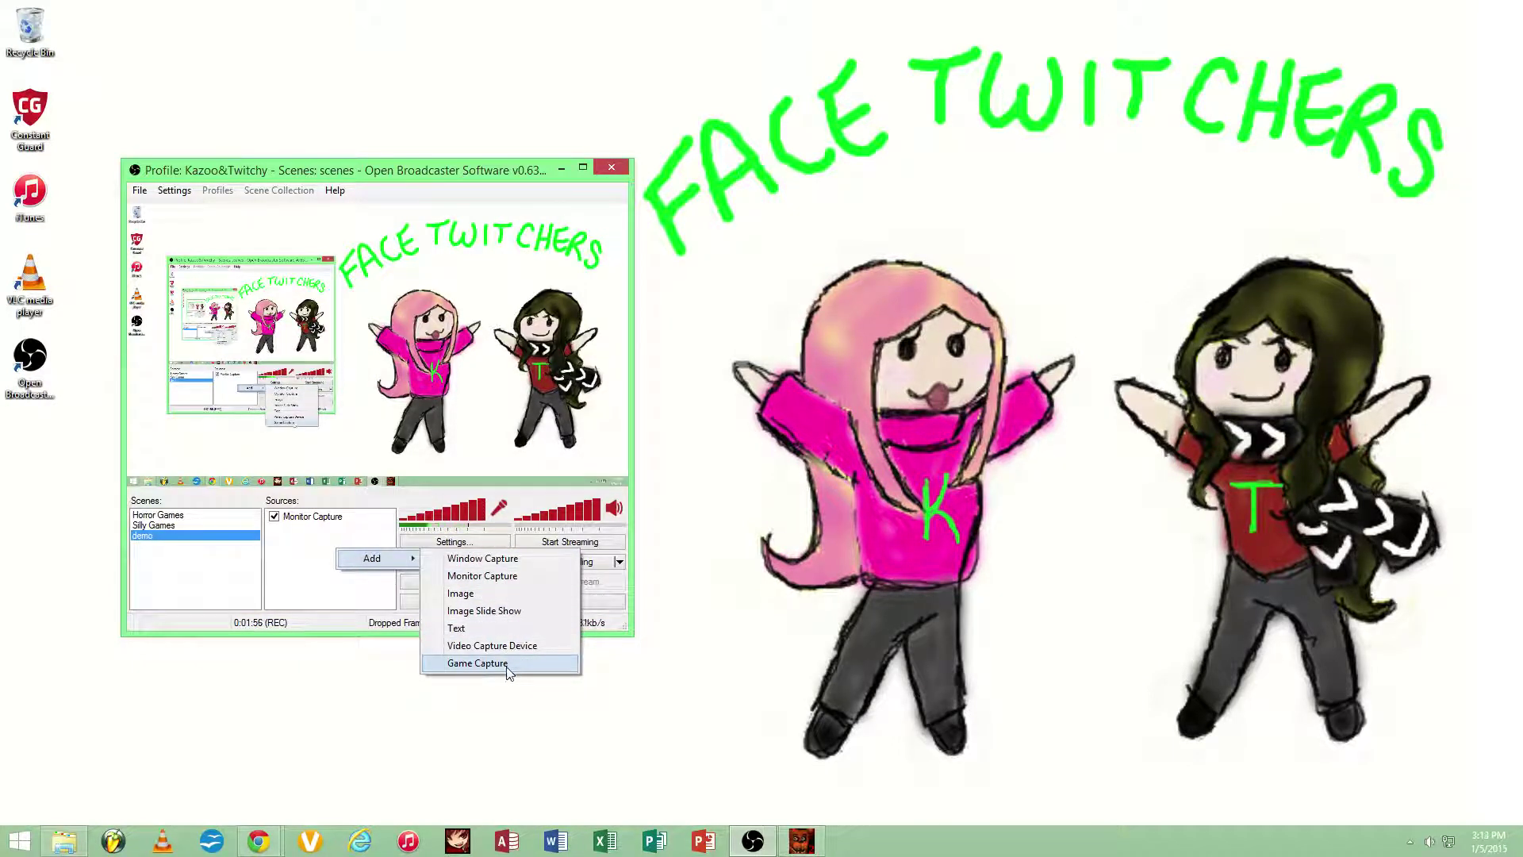
{"action": "left_click", "coordinate": [477, 663]}
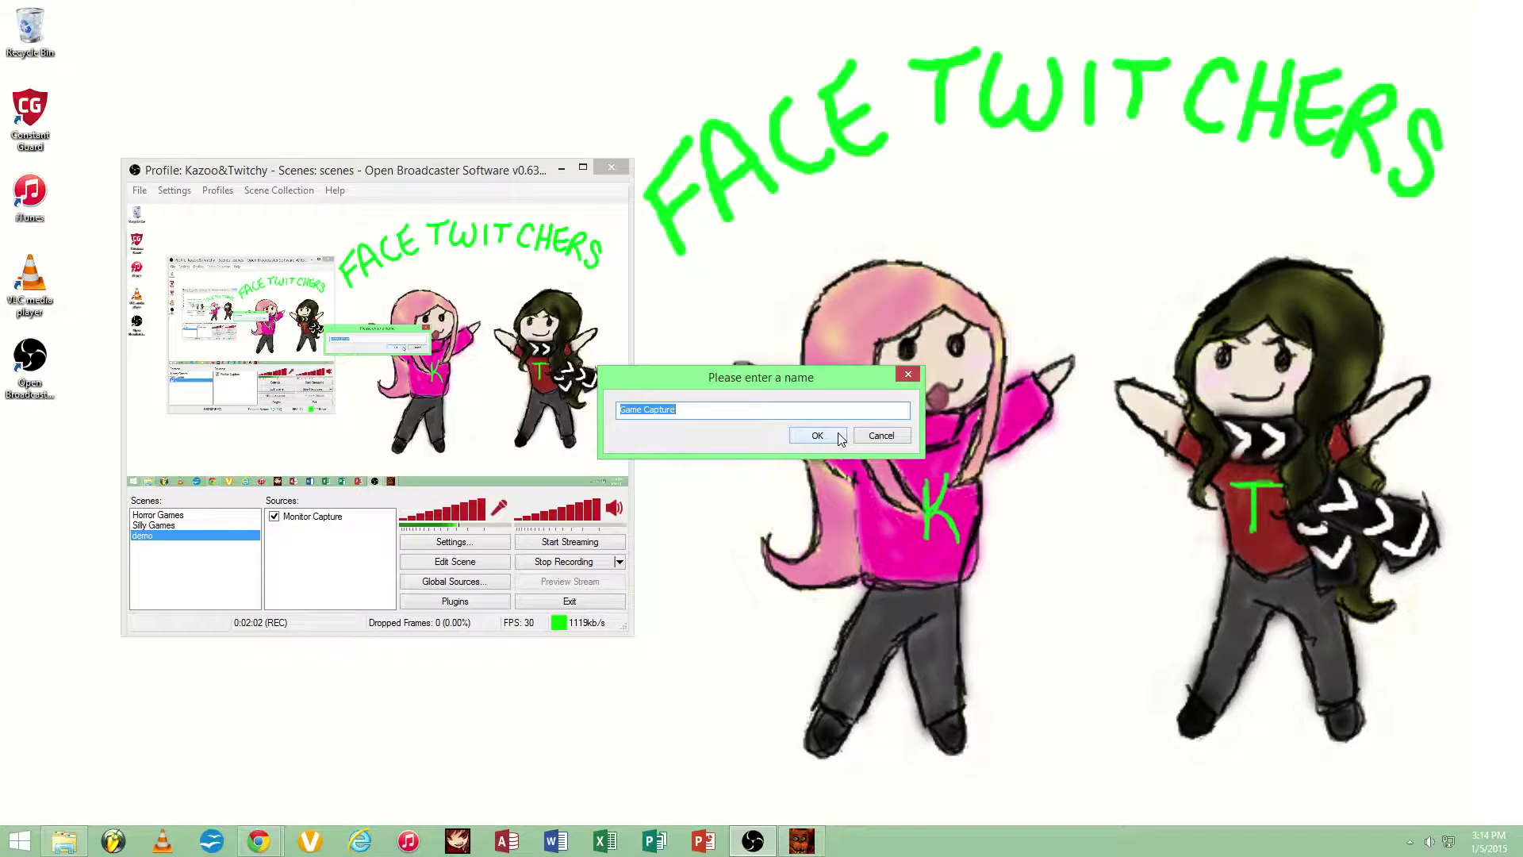
{"action": "left_click", "coordinate": [816, 436]}
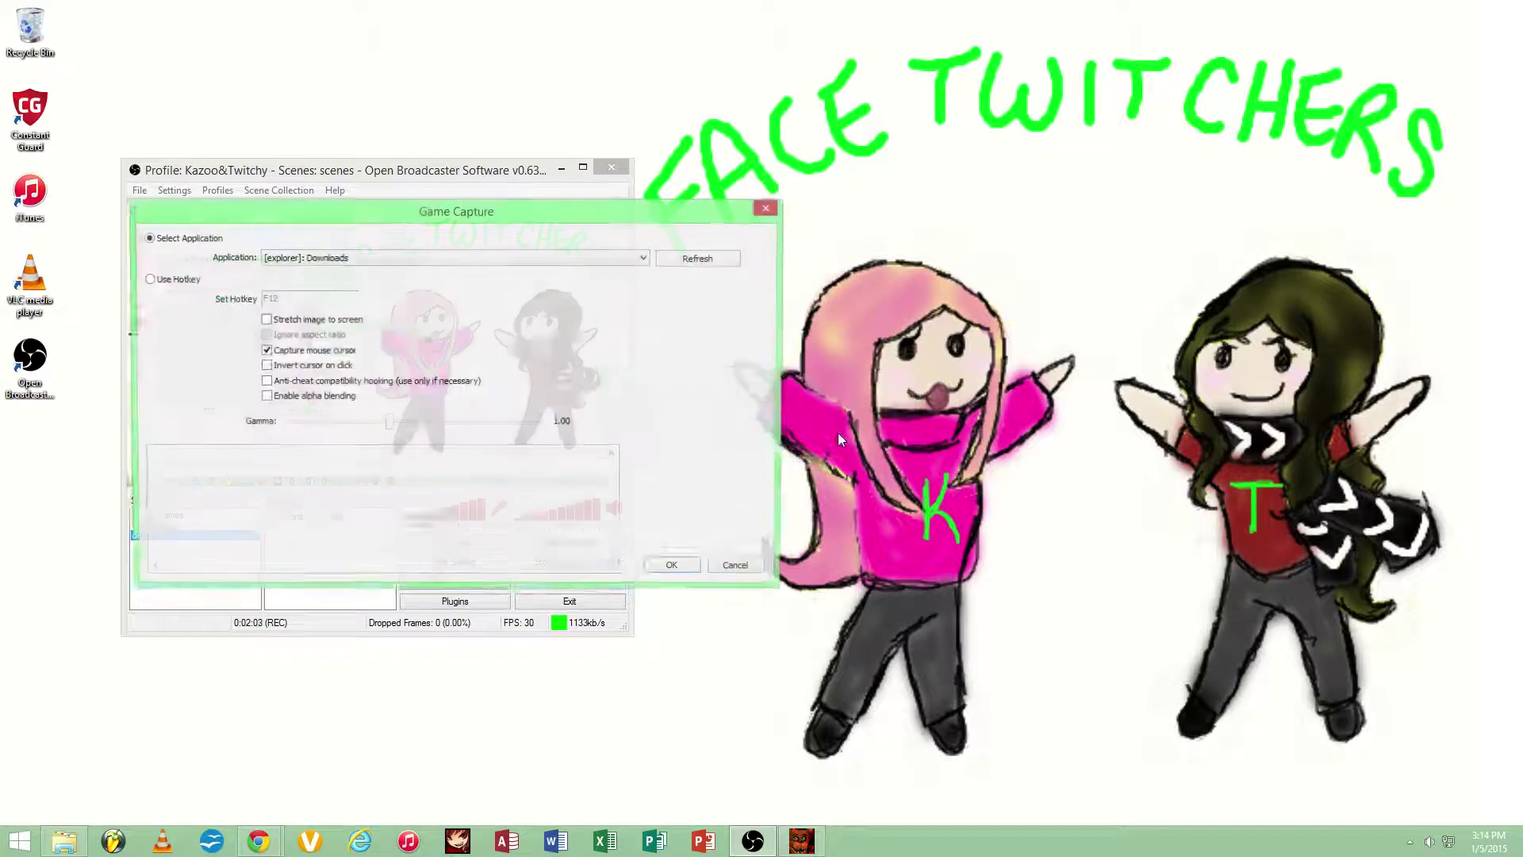
Set the game capture's application to [FiveNightsatFreddys2]: FiveNights2-01, enable Stretch image to screen, and accept the settings.
{"action": "left_click", "coordinate": [402, 259]}
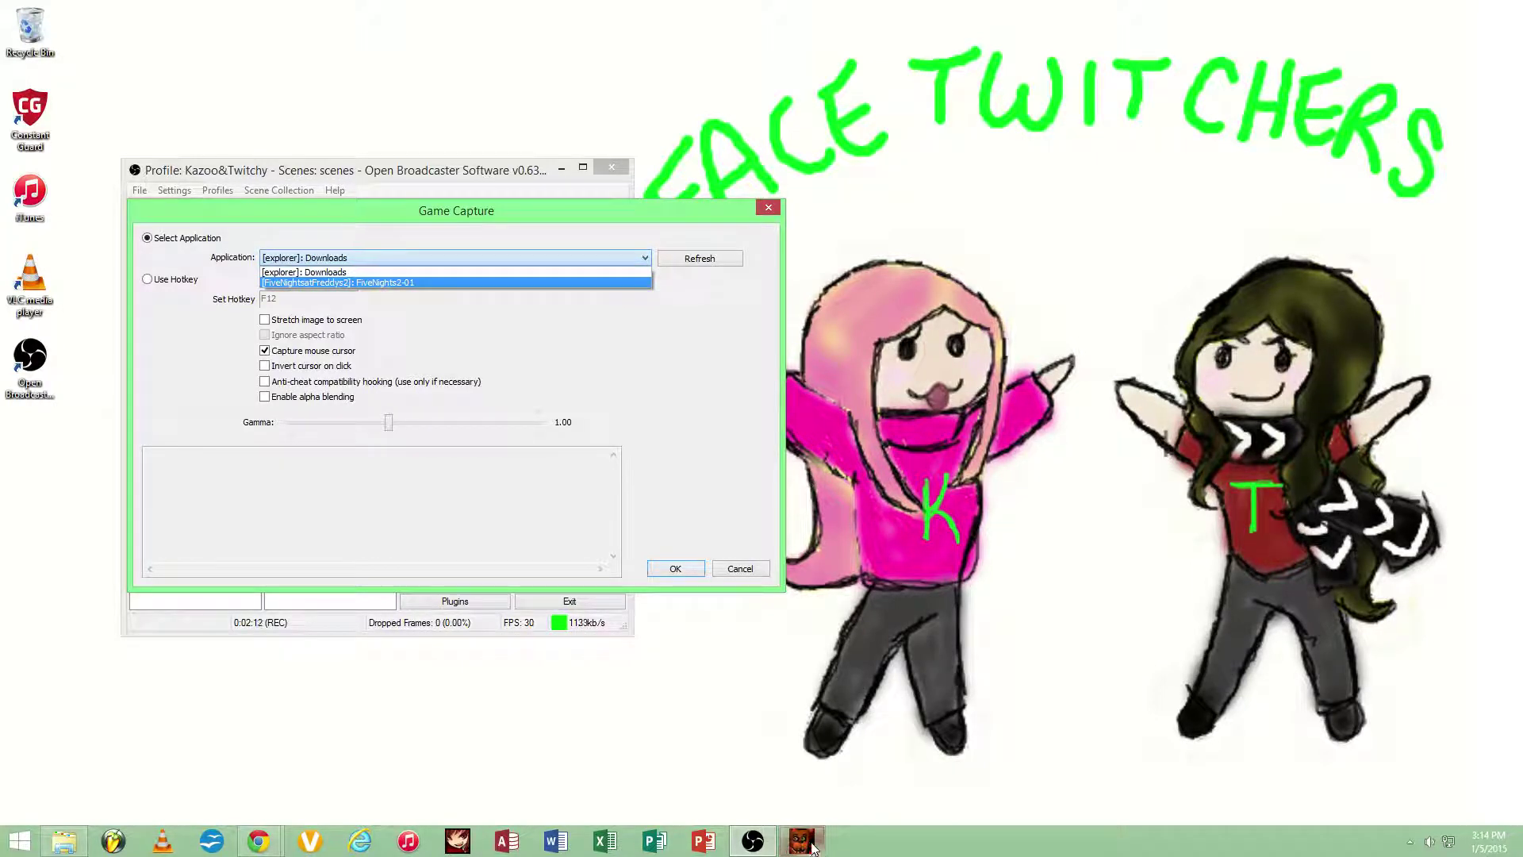
{"action": "mouse_move", "coordinate": [803, 844]}
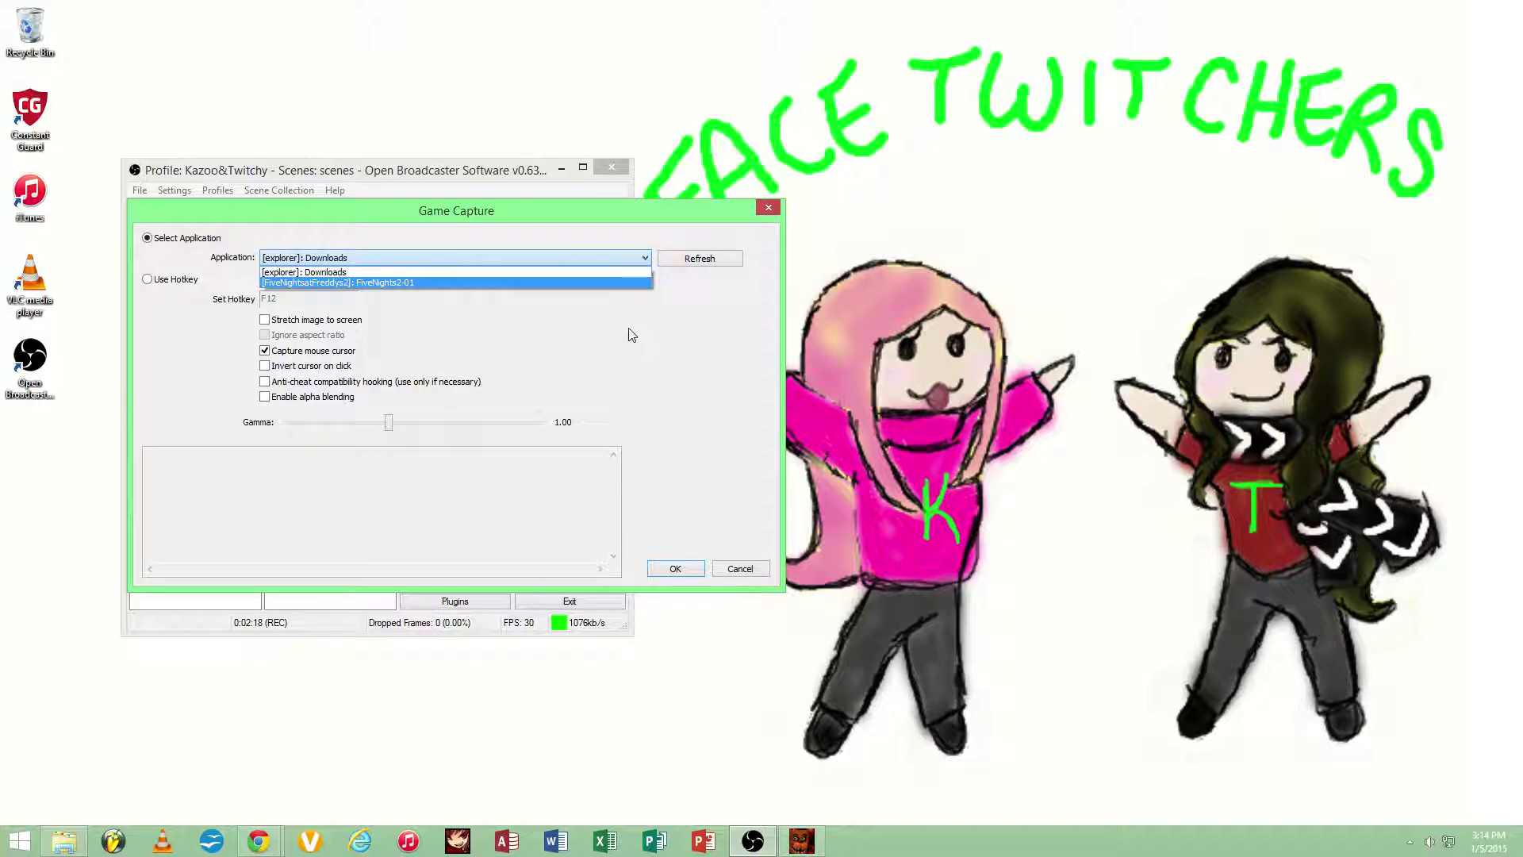
{"action": "left_click", "coordinate": [266, 322]}
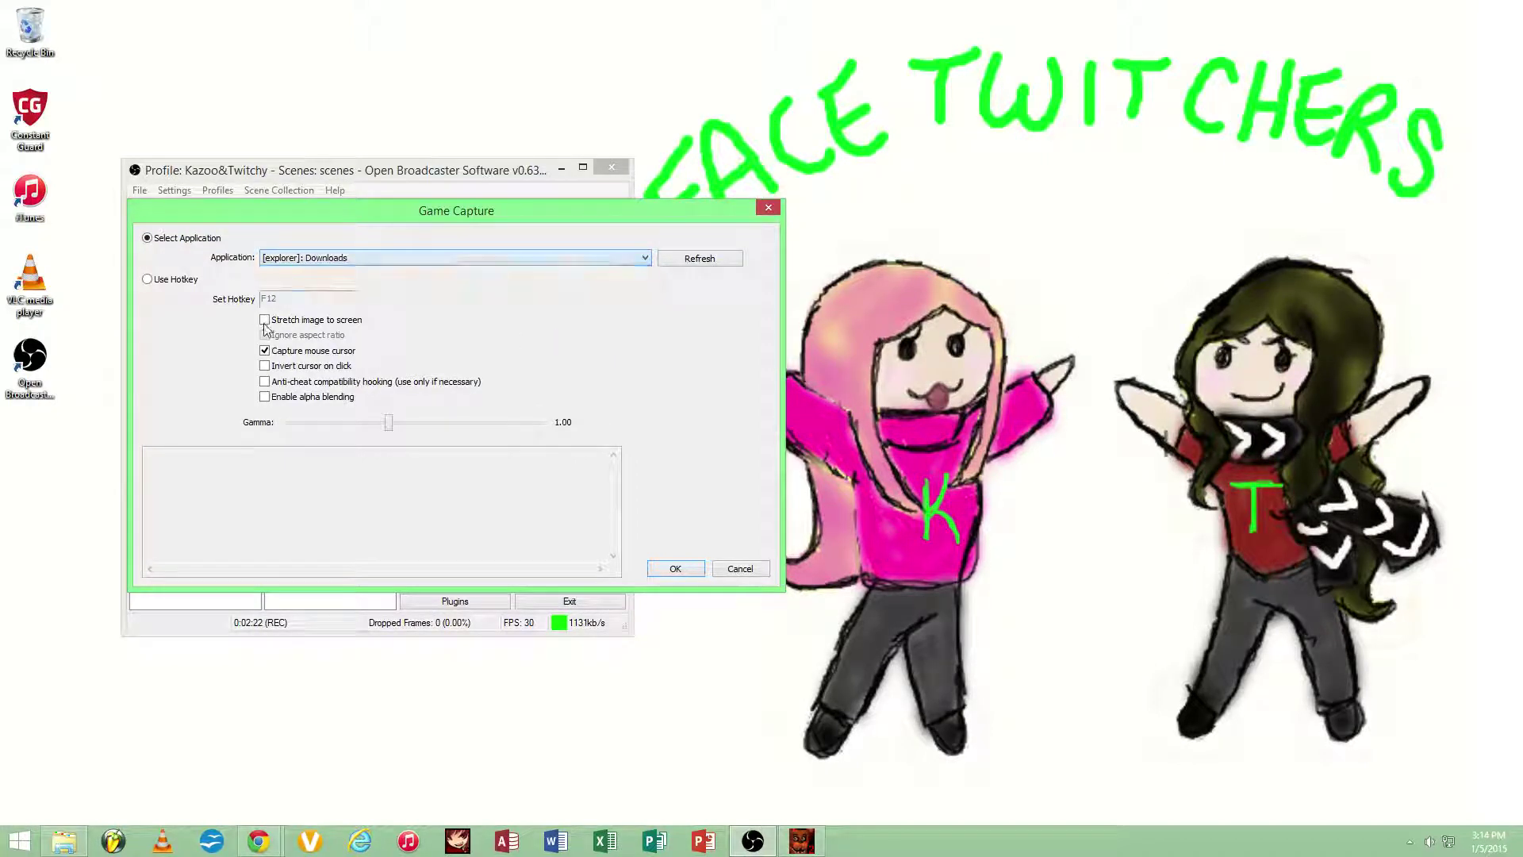
{"action": "left_click", "coordinate": [265, 320]}
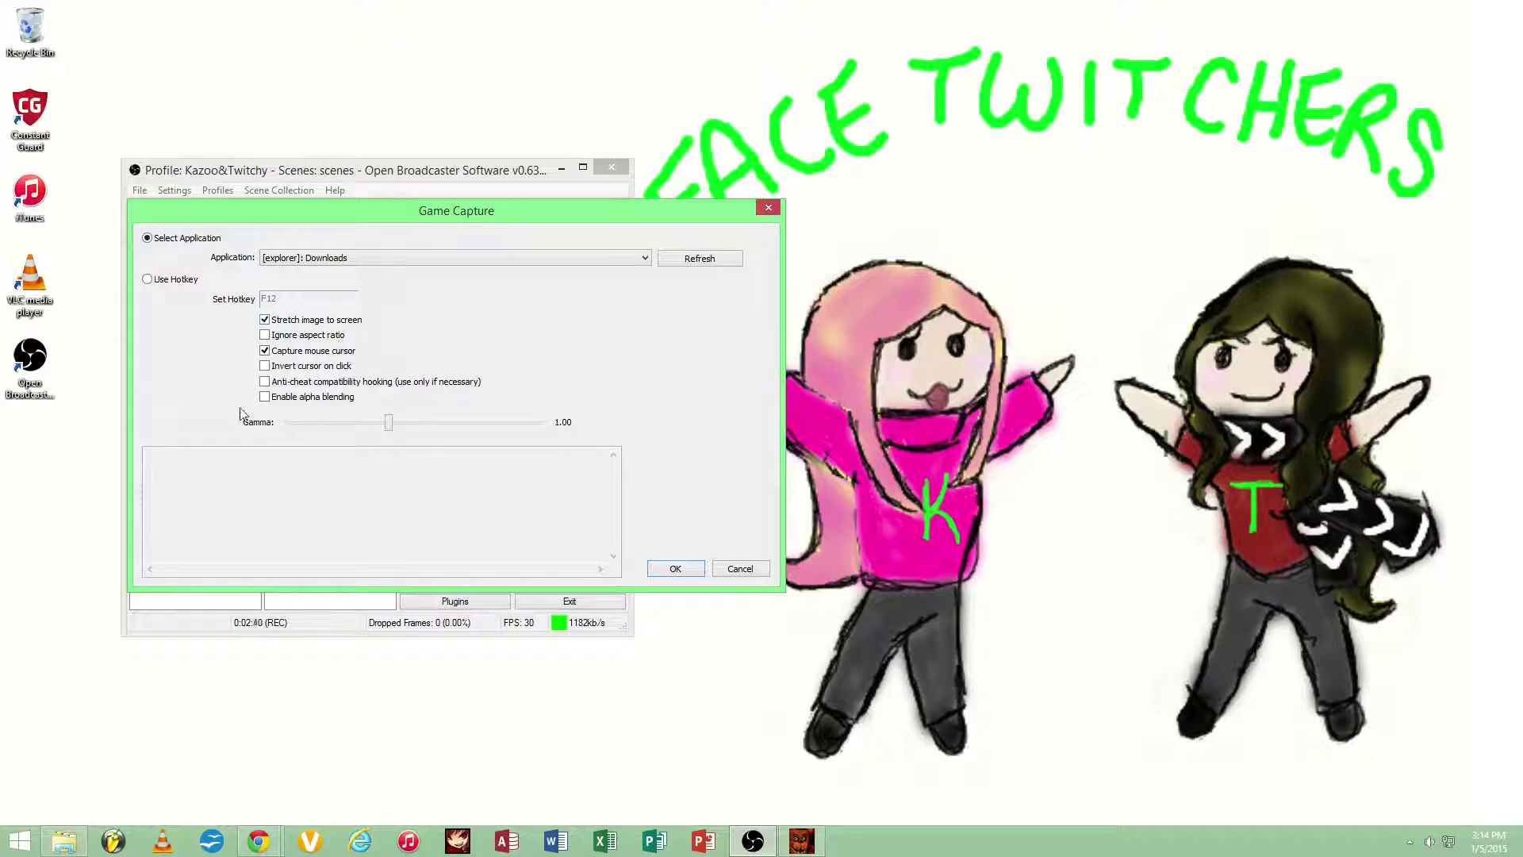
{"action": "left_click", "coordinate": [357, 259]}
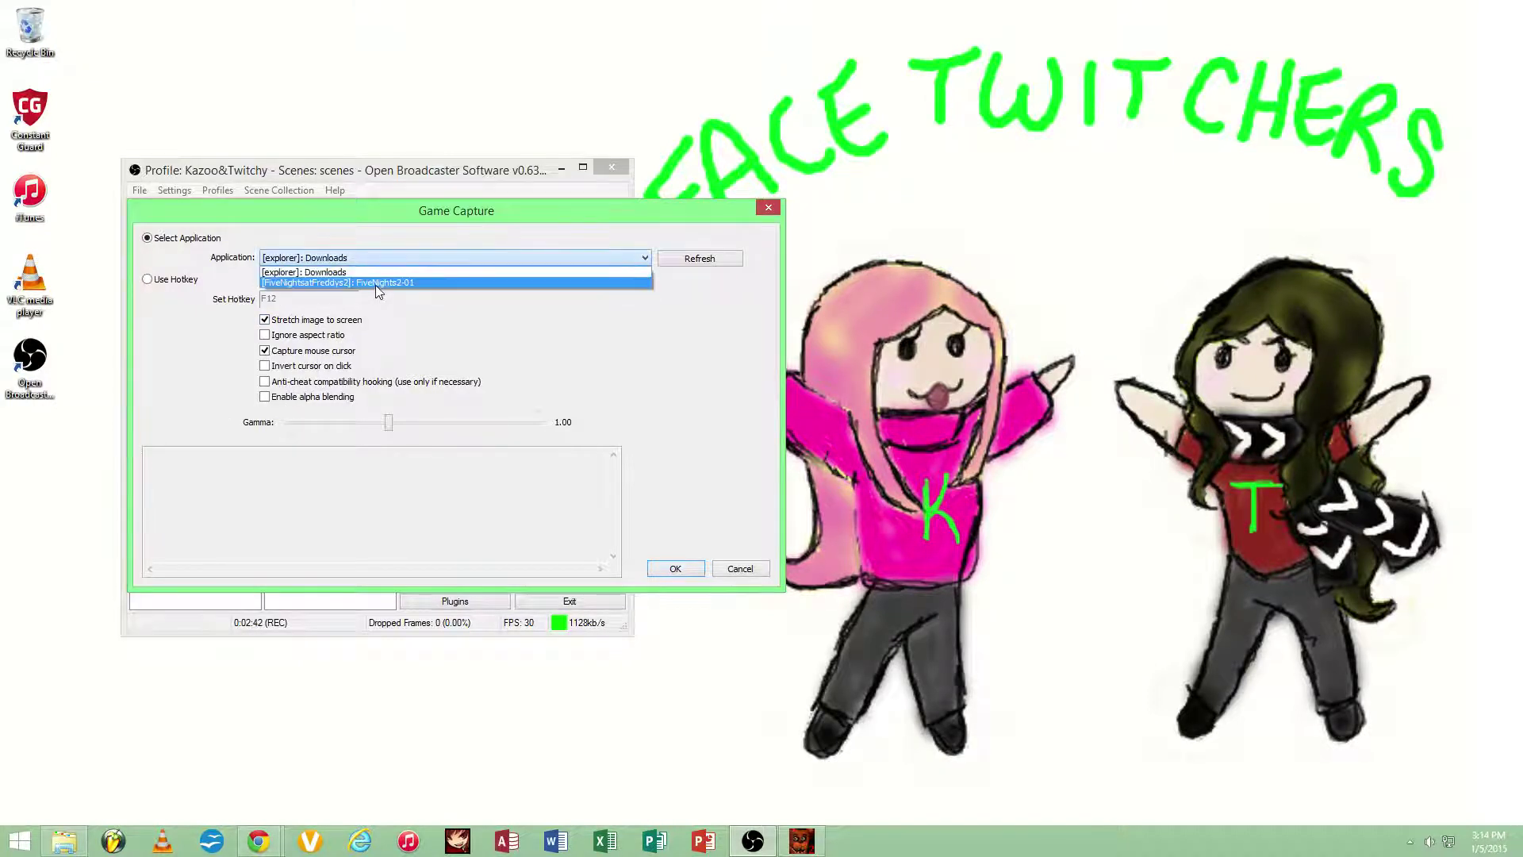
{"action": "left_click", "coordinate": [377, 283]}
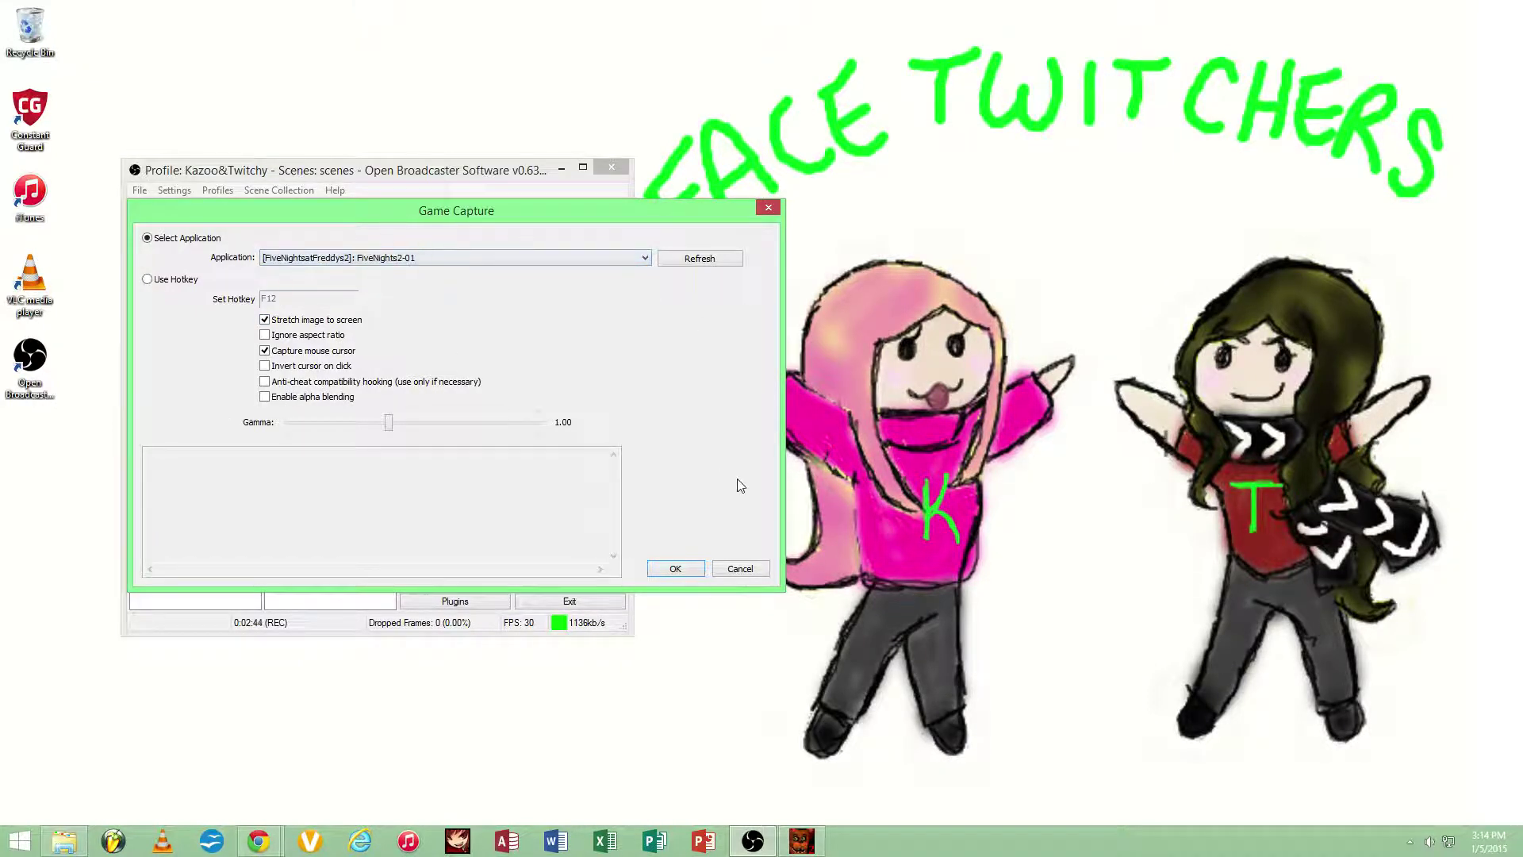
{"action": "left_click", "coordinate": [691, 565]}
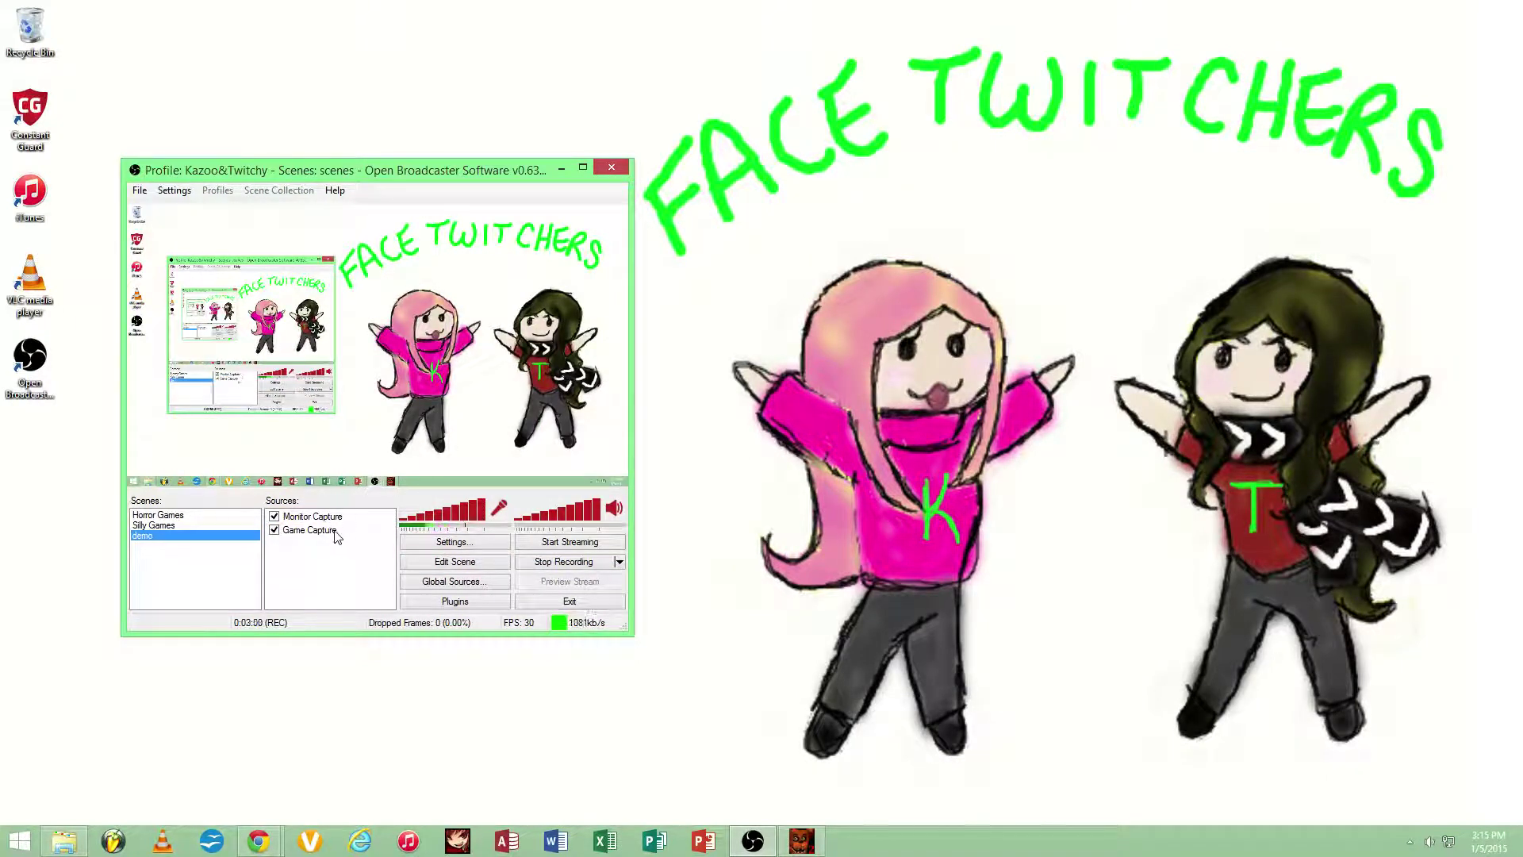
Review the options for changing the order of the Game Capture source in the demo scene.
{"action": "right_click", "coordinate": [335, 531]}
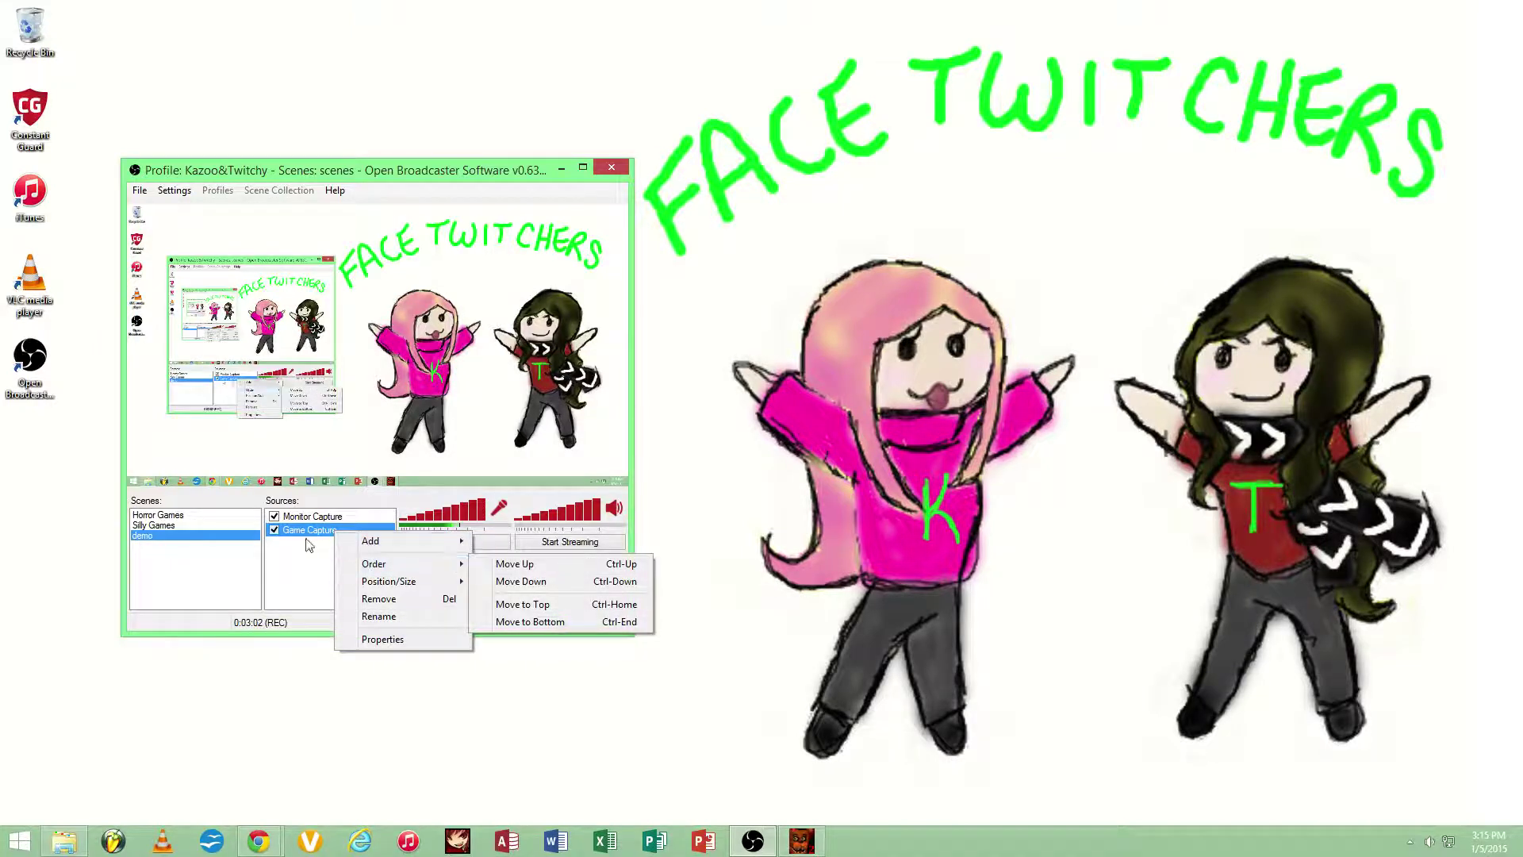
{"action": "left_click", "coordinate": [302, 539]}
{"action": "right_click", "coordinate": [301, 539]}
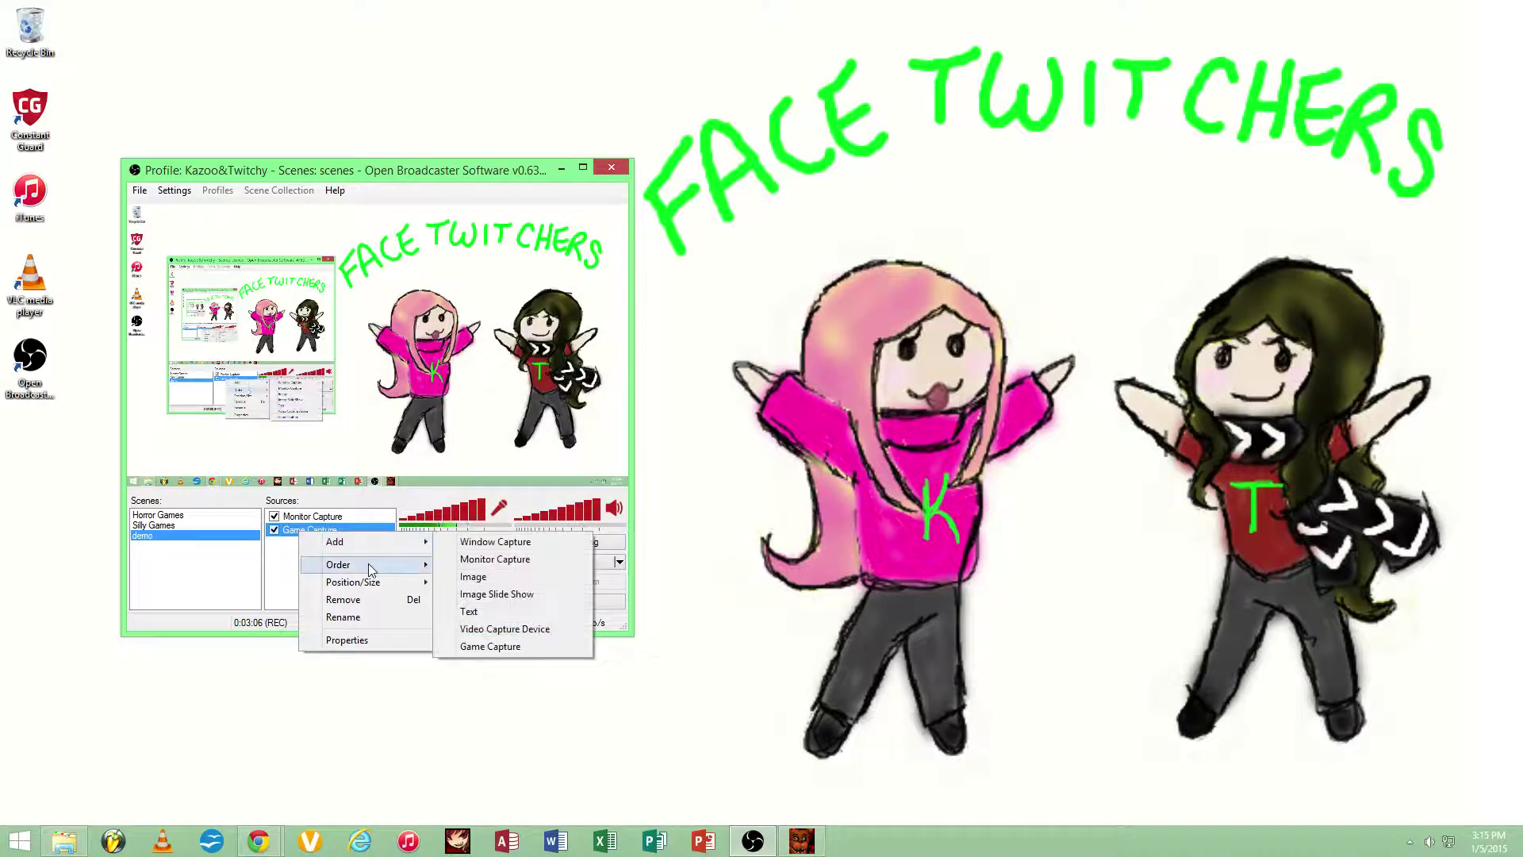
{"action": "mouse_move", "coordinate": [369, 568]}
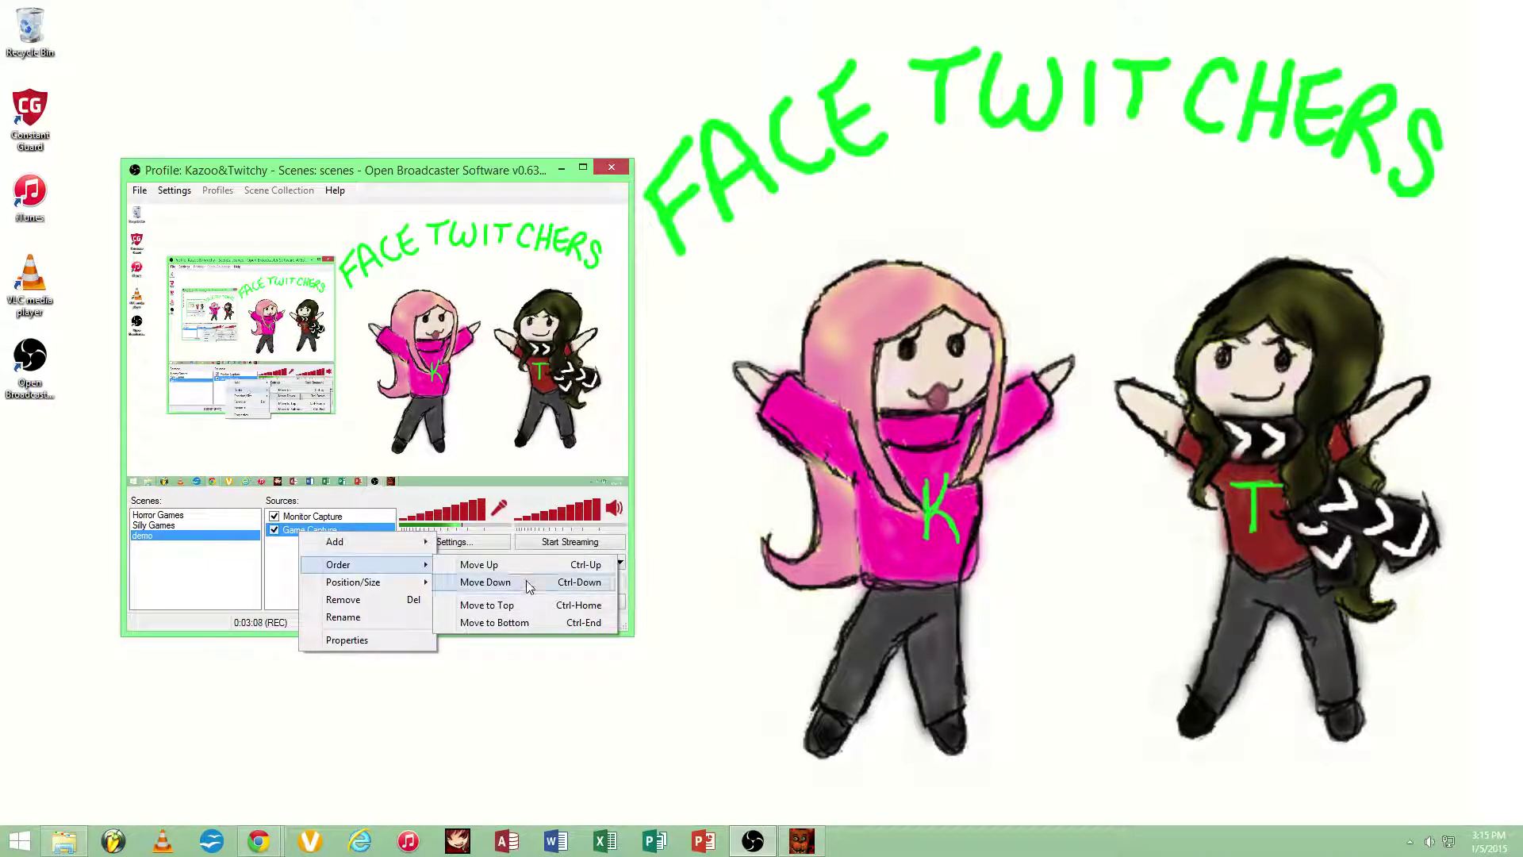
{"action": "left_click", "coordinate": [282, 587]}
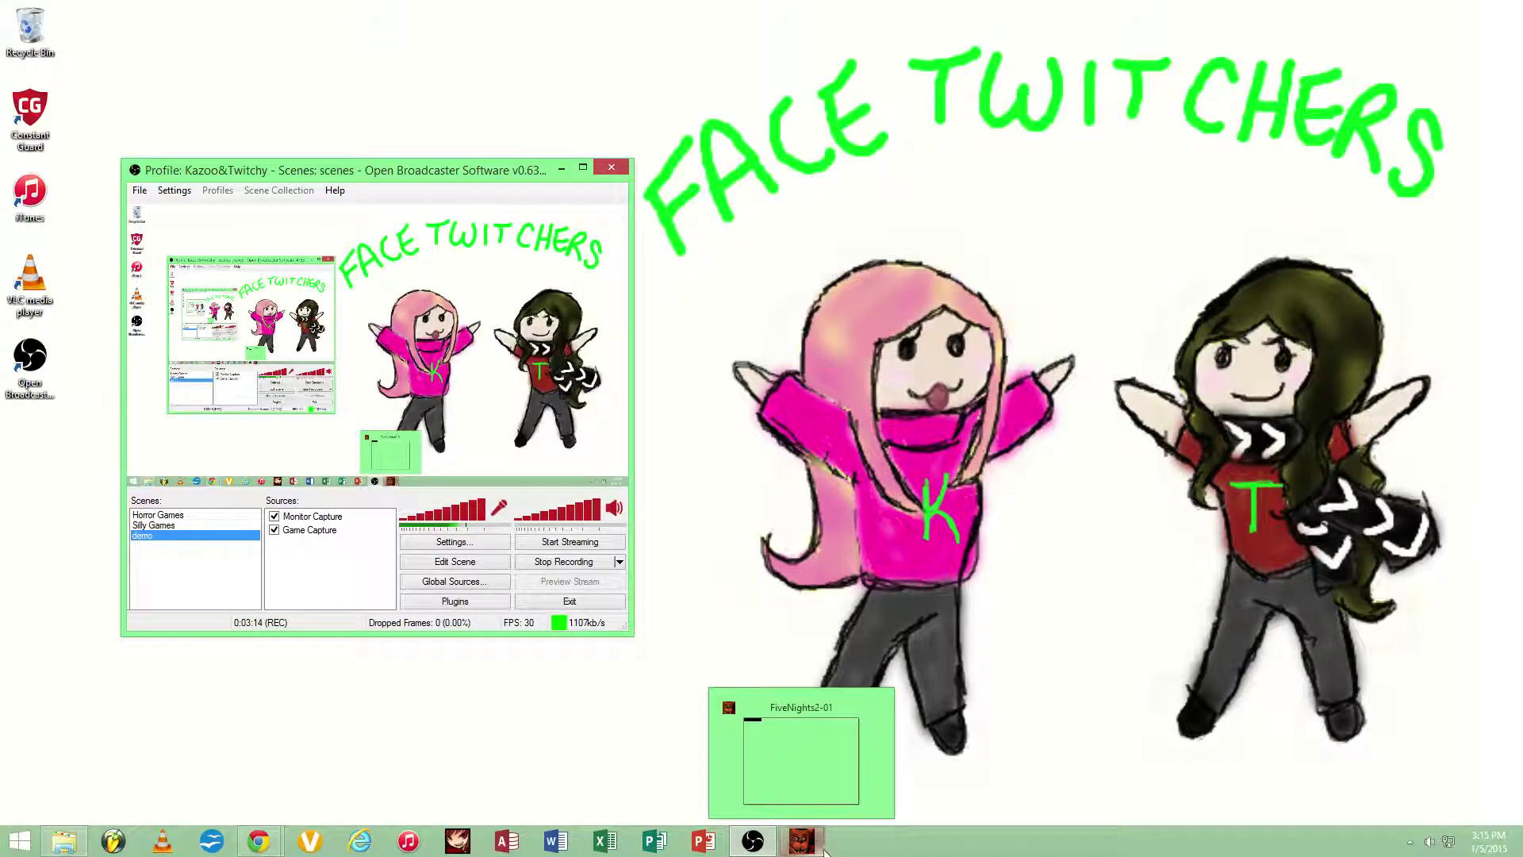
Check the Game Capture source's order options again and switch from the game back to Open Broadcaster Software.
{"action": "right_click", "coordinate": [330, 537]}
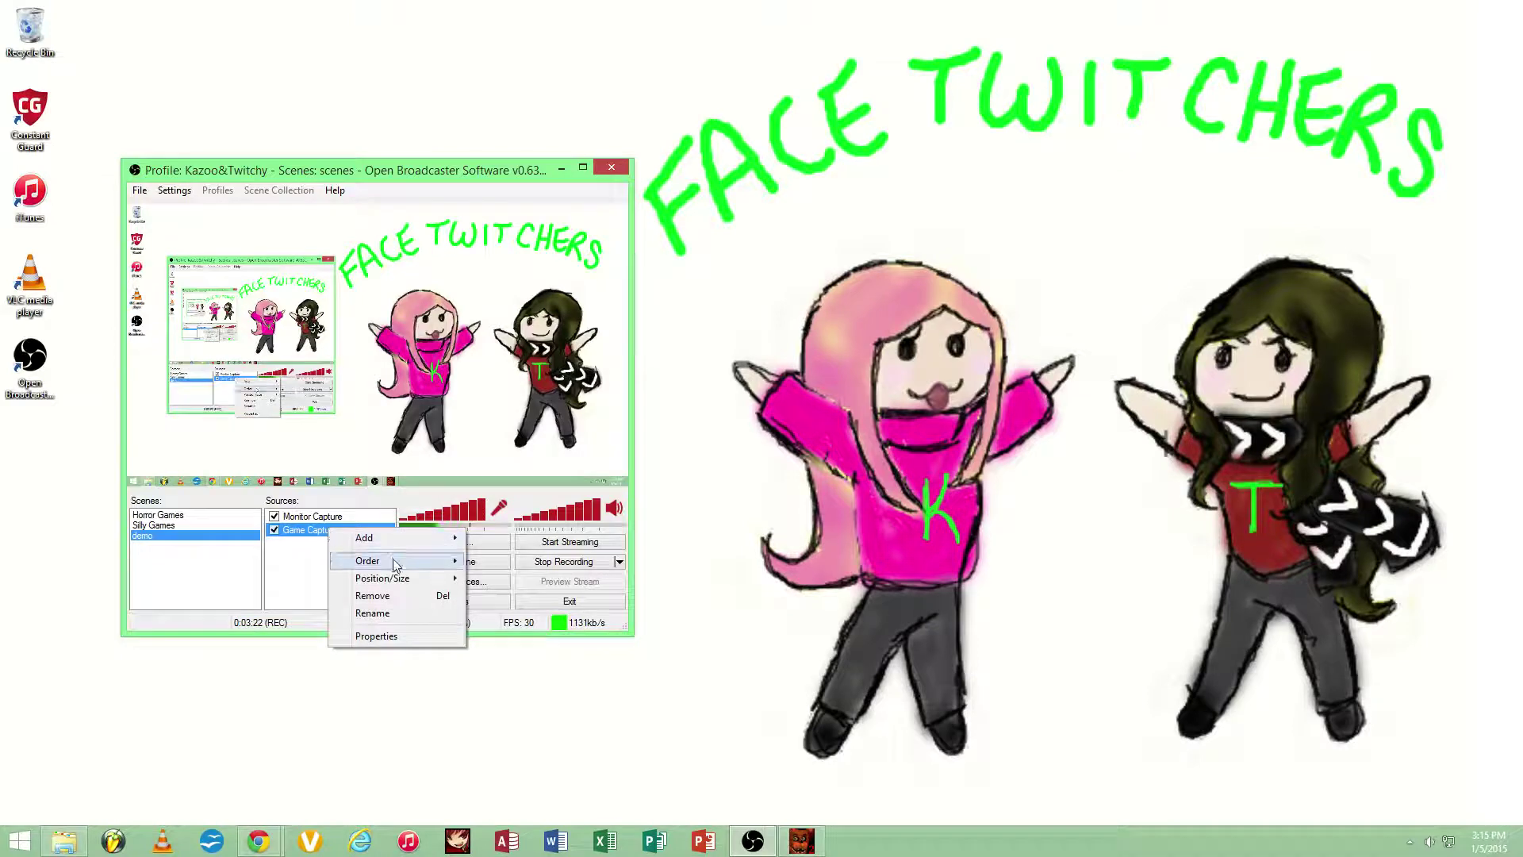
{"action": "mouse_move", "coordinate": [396, 564]}
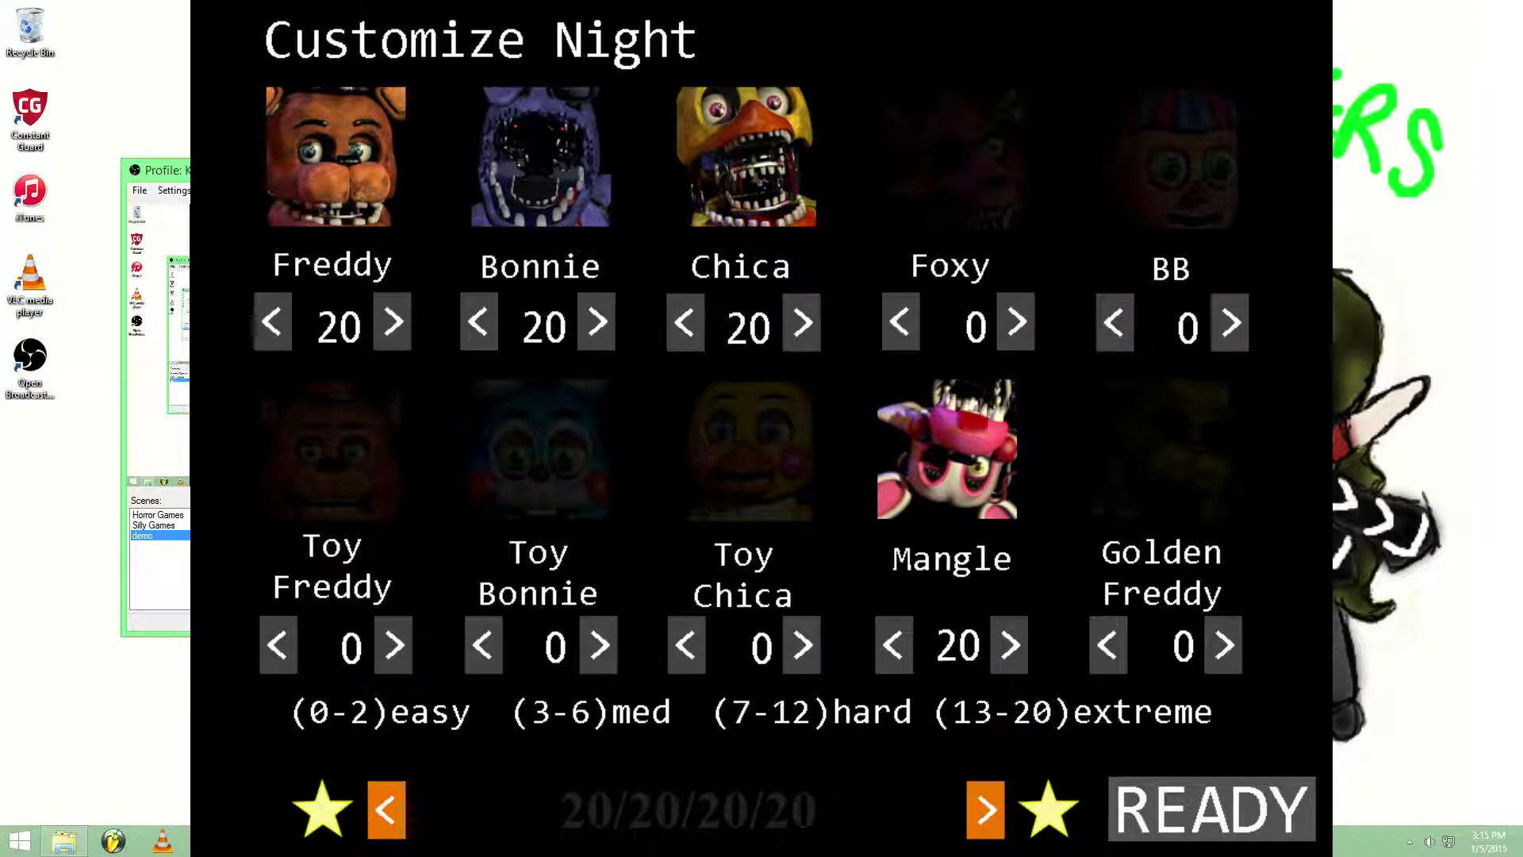
{"action": "key", "text": "alt+Tab"}
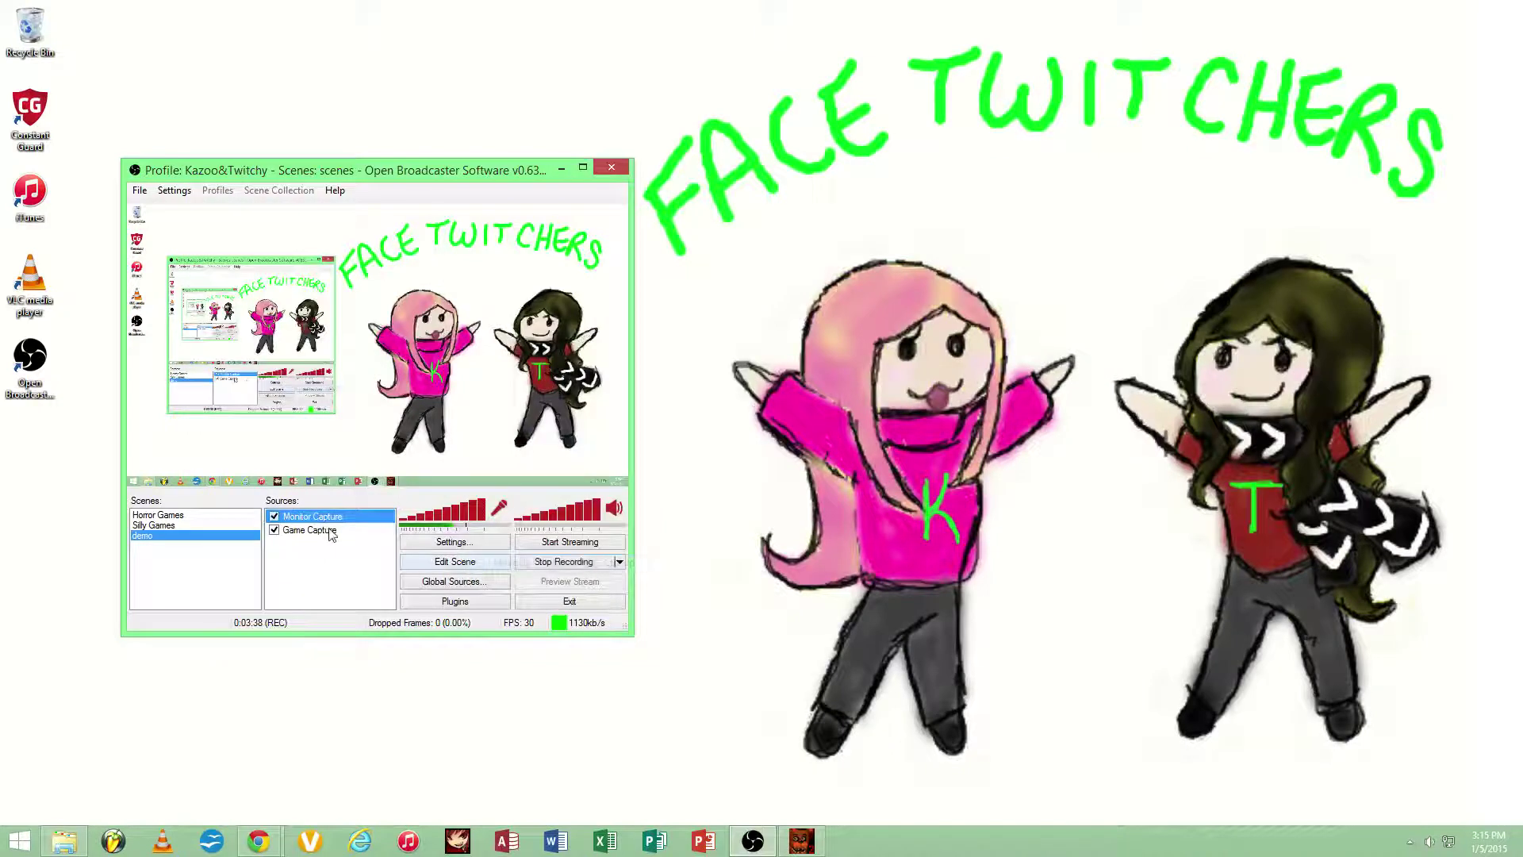
Open the settings and review the Encoding and Broadcast Settings options, including the save path for recordings.
{"action": "left_click", "coordinate": [337, 577]}
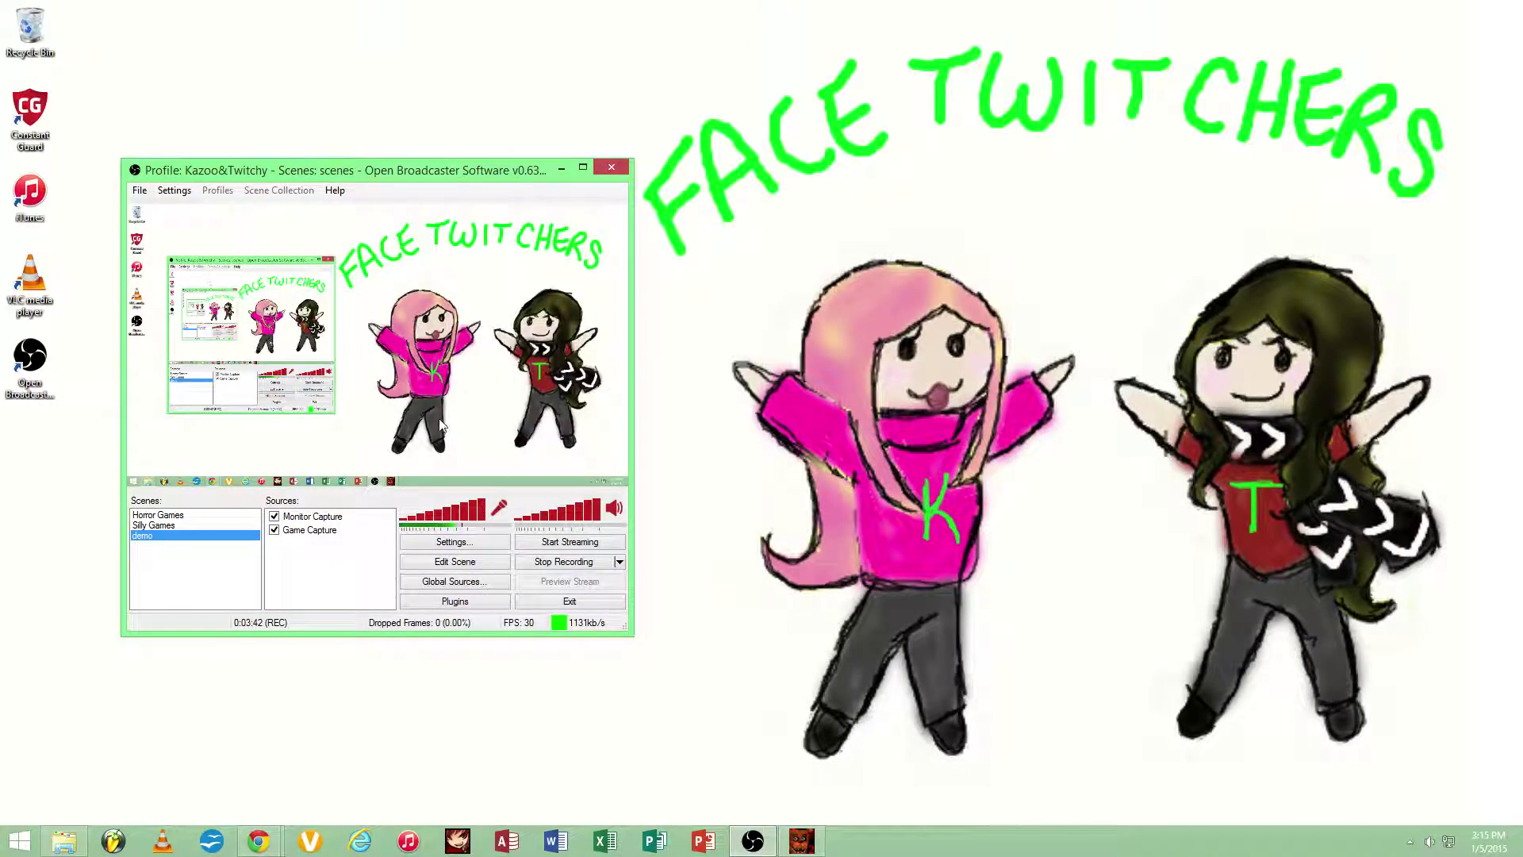
{"action": "left_click", "coordinate": [452, 543]}
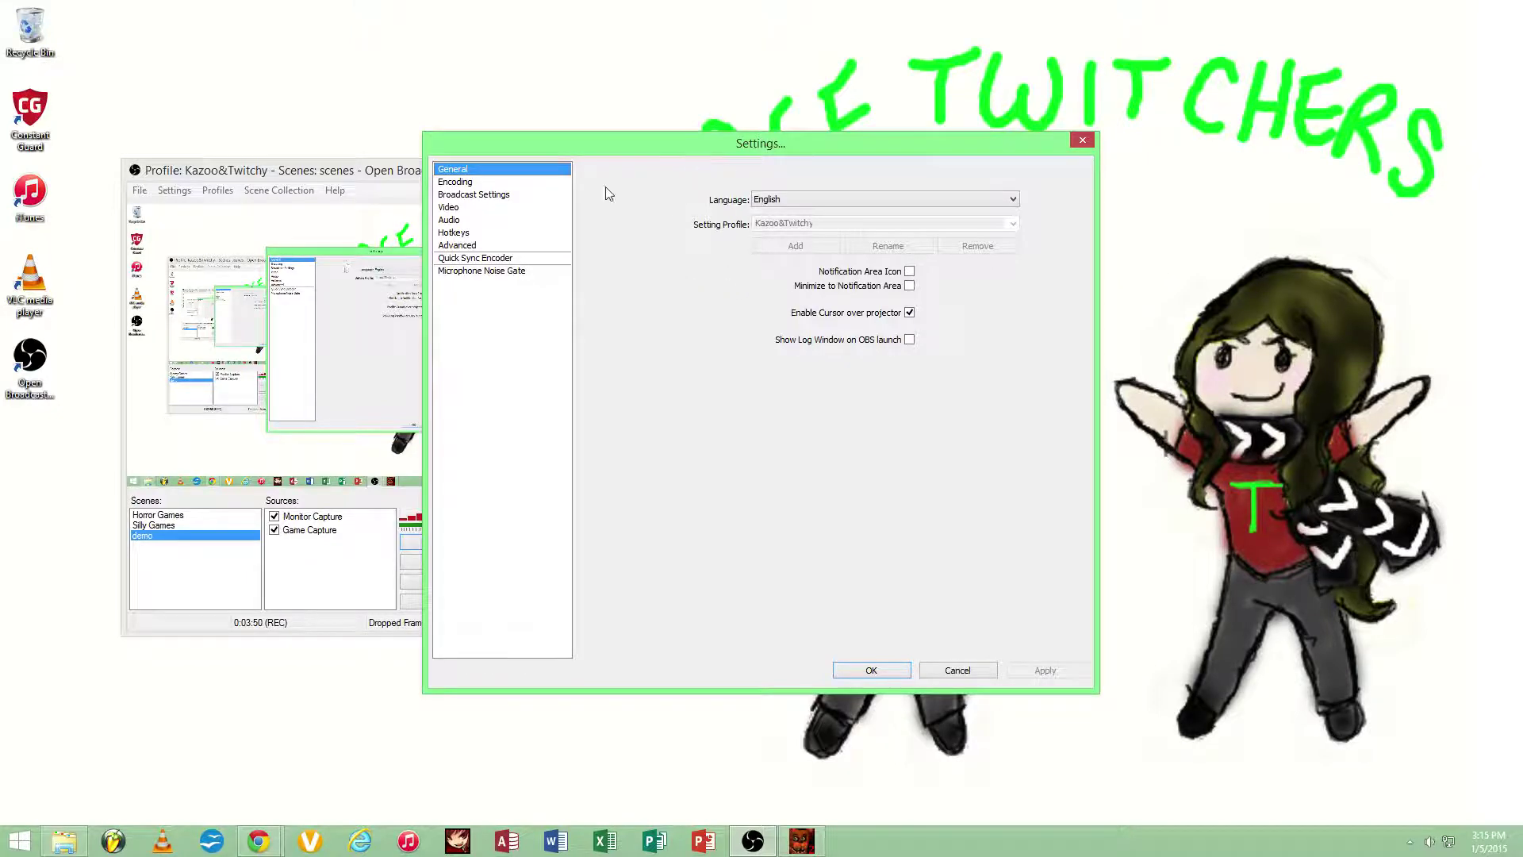
{"action": "left_click", "coordinate": [491, 183]}
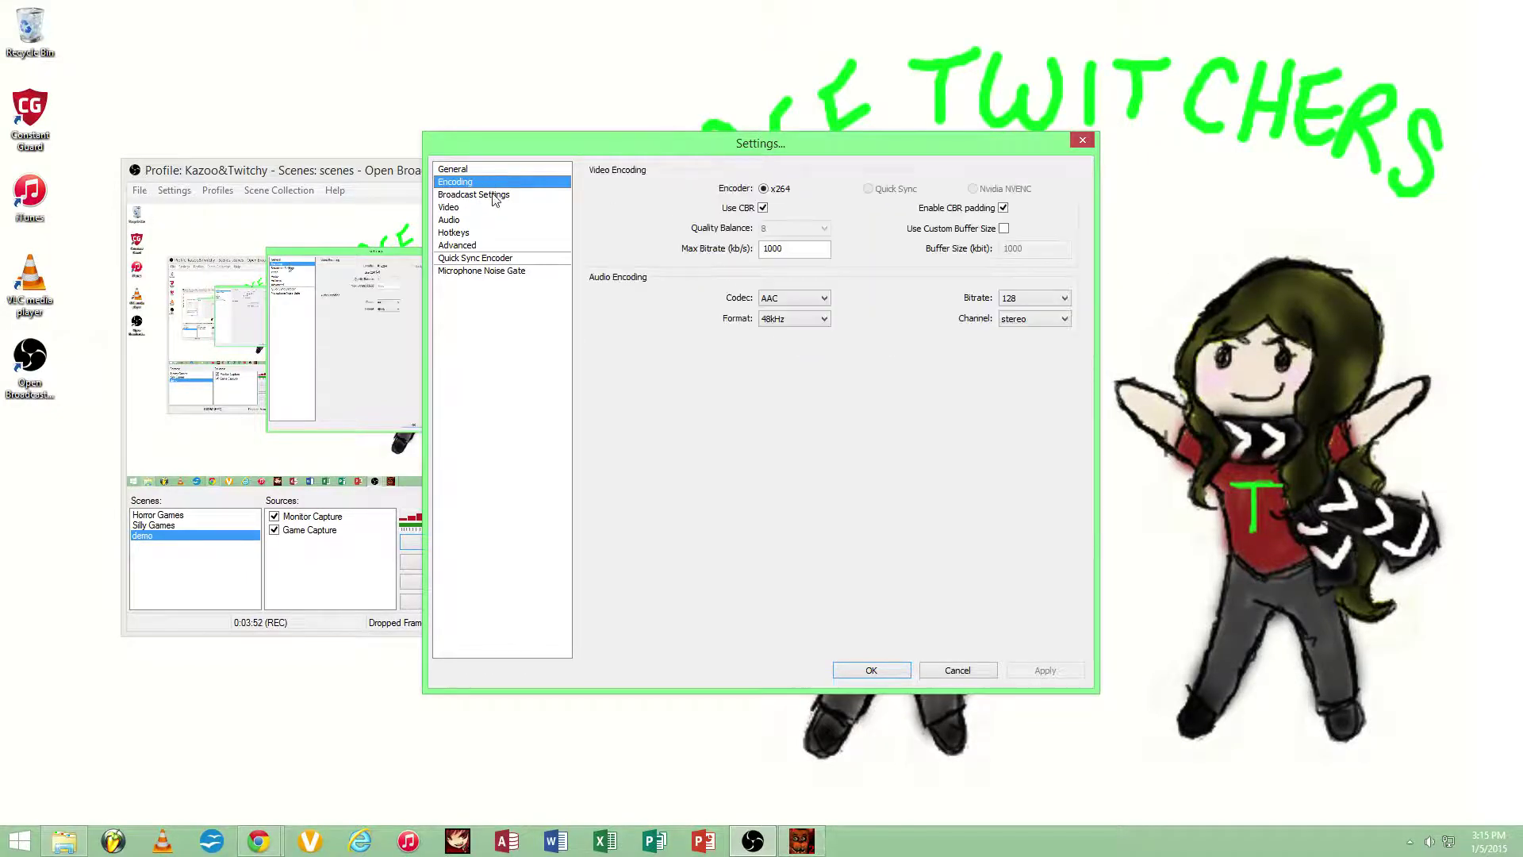
{"action": "left_click", "coordinate": [493, 196]}
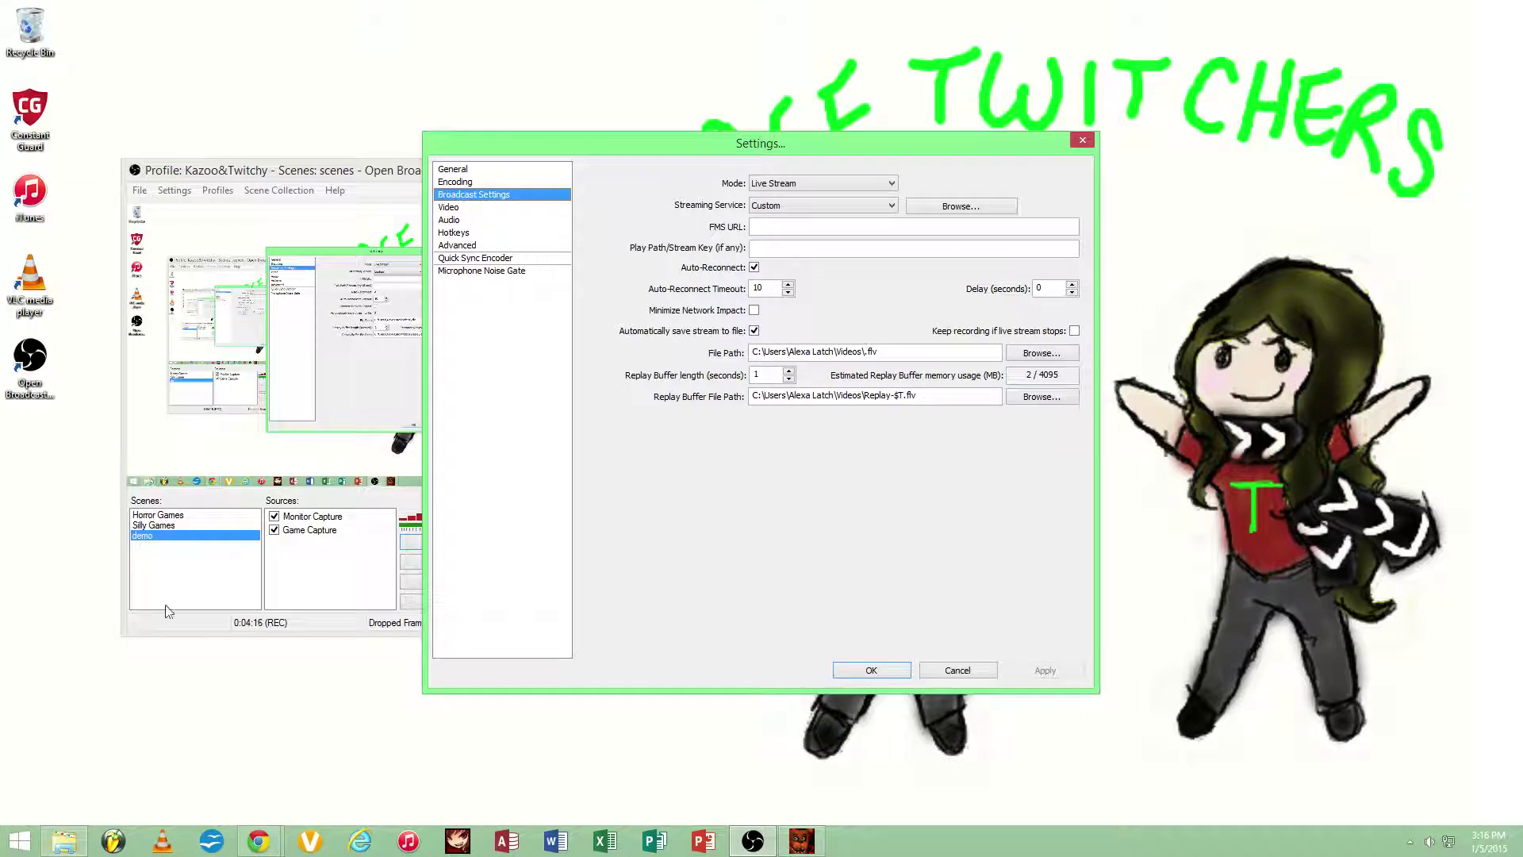
Open the Videos folder in File Explorer and look over the date-named recording files saved there.
{"action": "key", "text": "super+e"}
{"action": "left_click_drag", "start_coordinate": [1063, 145], "coordinate": [745, 119]}
{"action": "left_click", "coordinate": [389, 510]}
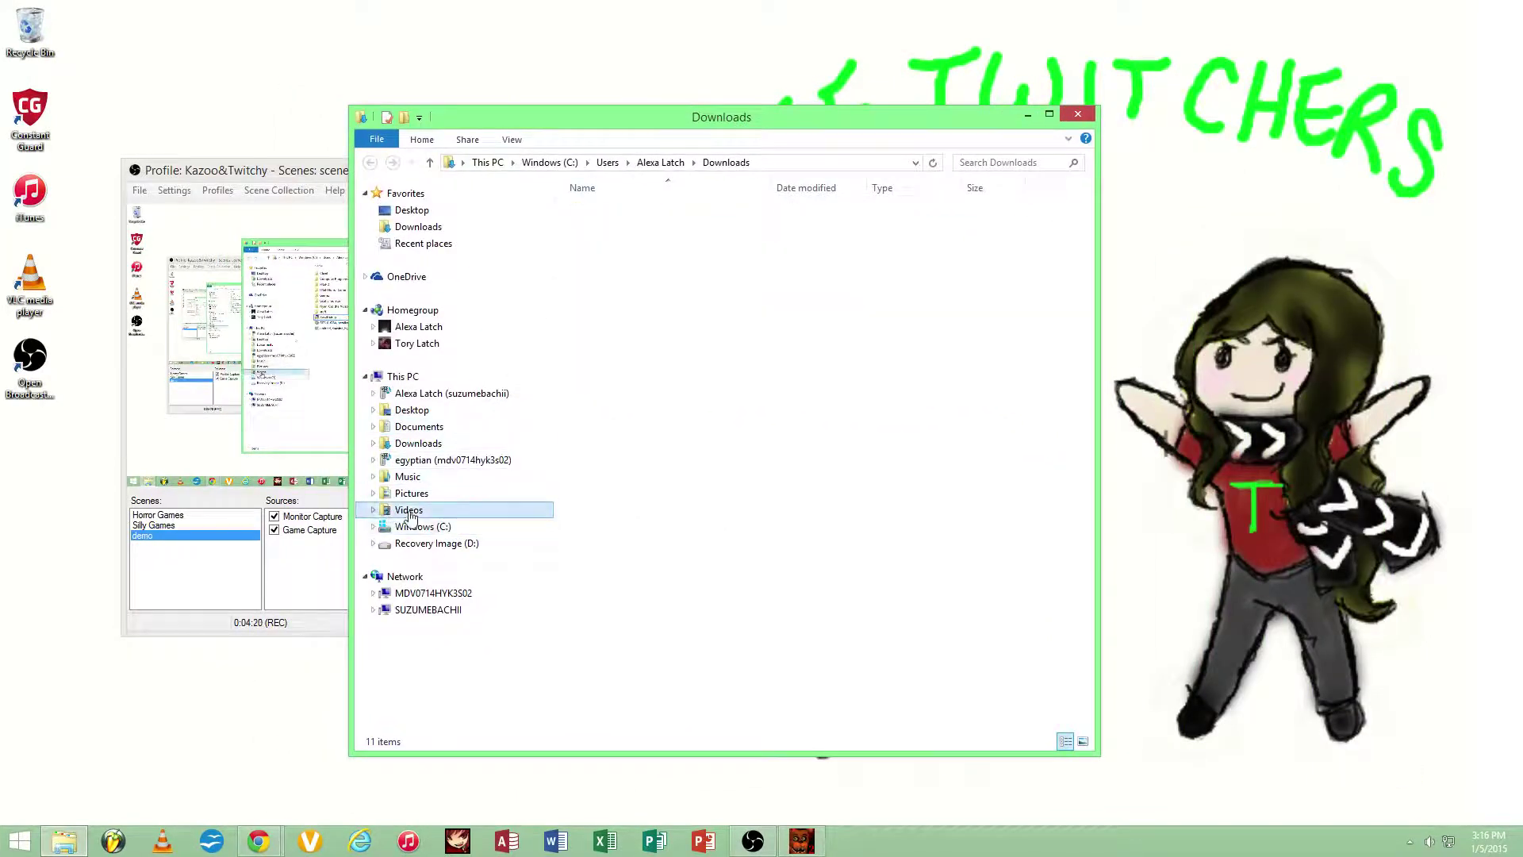
{"action": "scroll", "coordinate": [1090, 272], "scroll_direction": "down", "scroll_amount": 15}
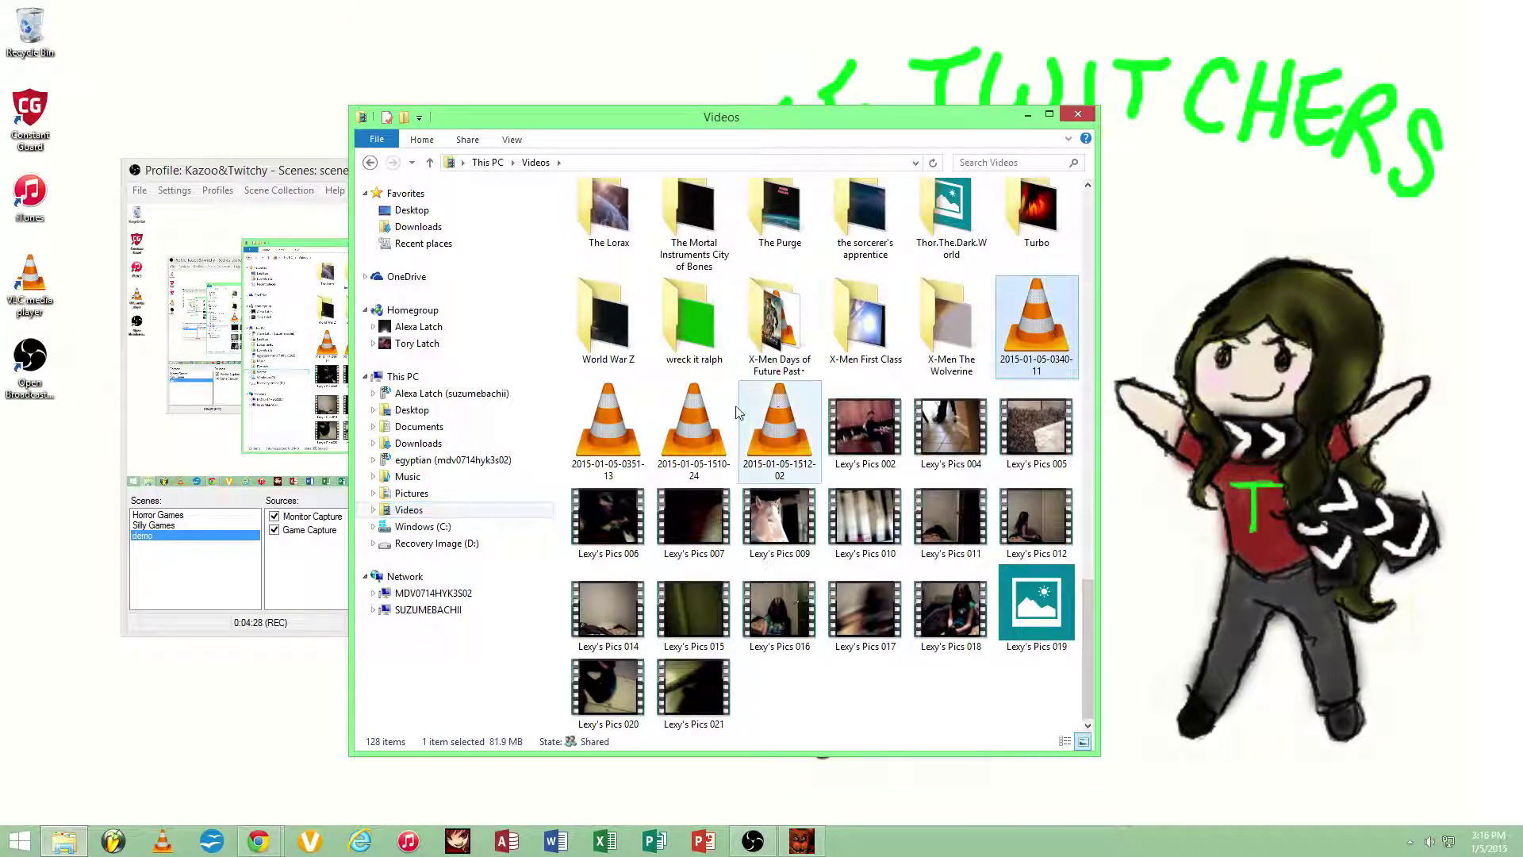
{"action": "left_click", "coordinate": [765, 420]}
{"action": "left_click", "coordinate": [609, 424]}
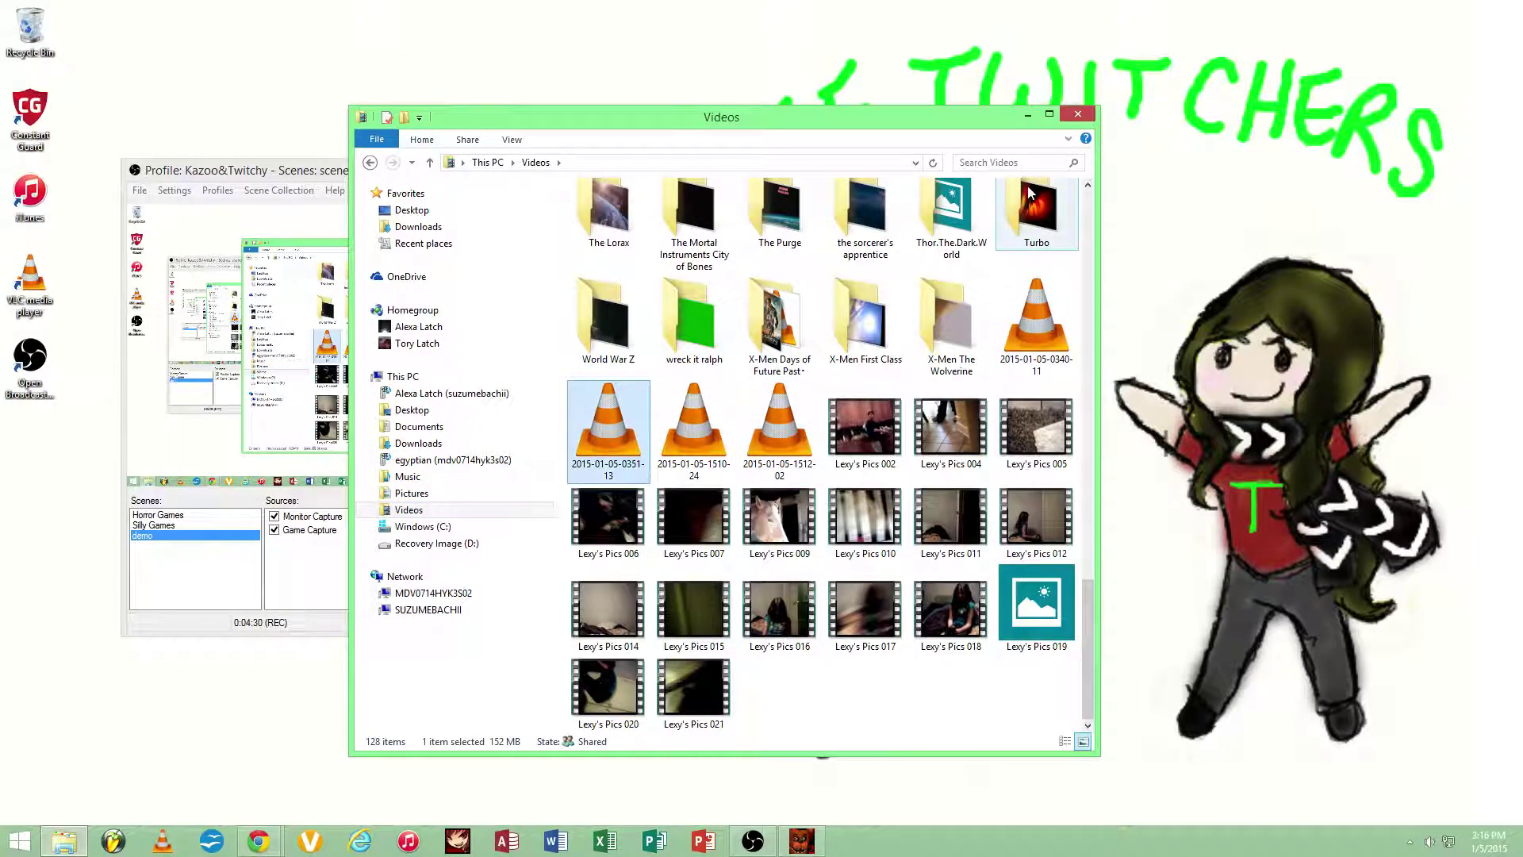
Look at the renamed recordings in the Face Twitcher folder within Videos, and close File Explorer.
{"action": "left_click", "coordinate": [1087, 265]}
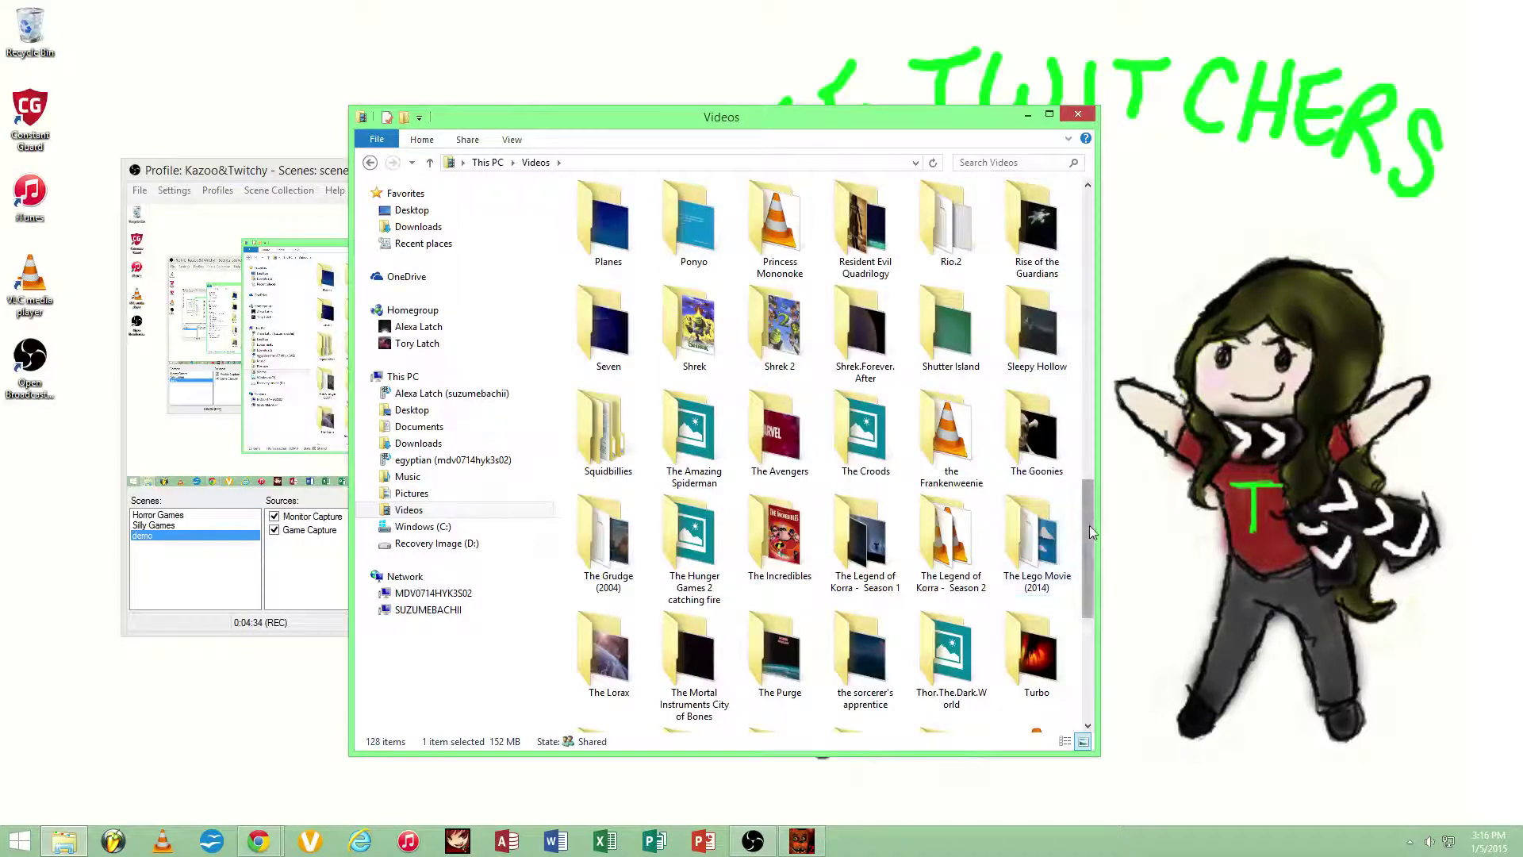
{"action": "left_click_drag", "start_coordinate": [1088, 525], "coordinate": [1105, 376]}
{"action": "scroll", "coordinate": [1097, 369], "scroll_direction": "up", "scroll_amount": 2}
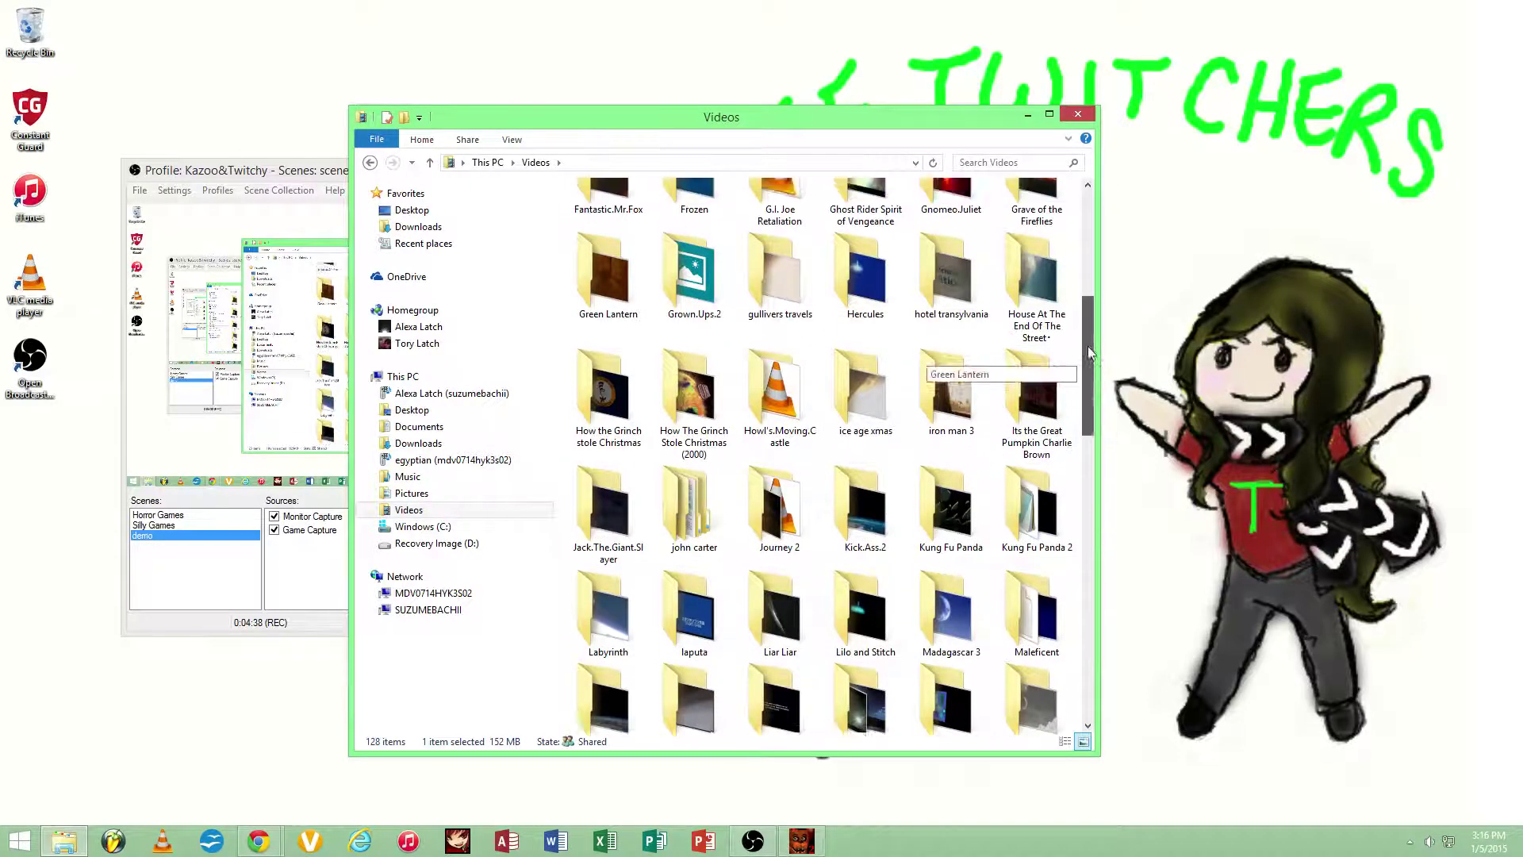
{"action": "double_click", "coordinate": [1074, 288]}
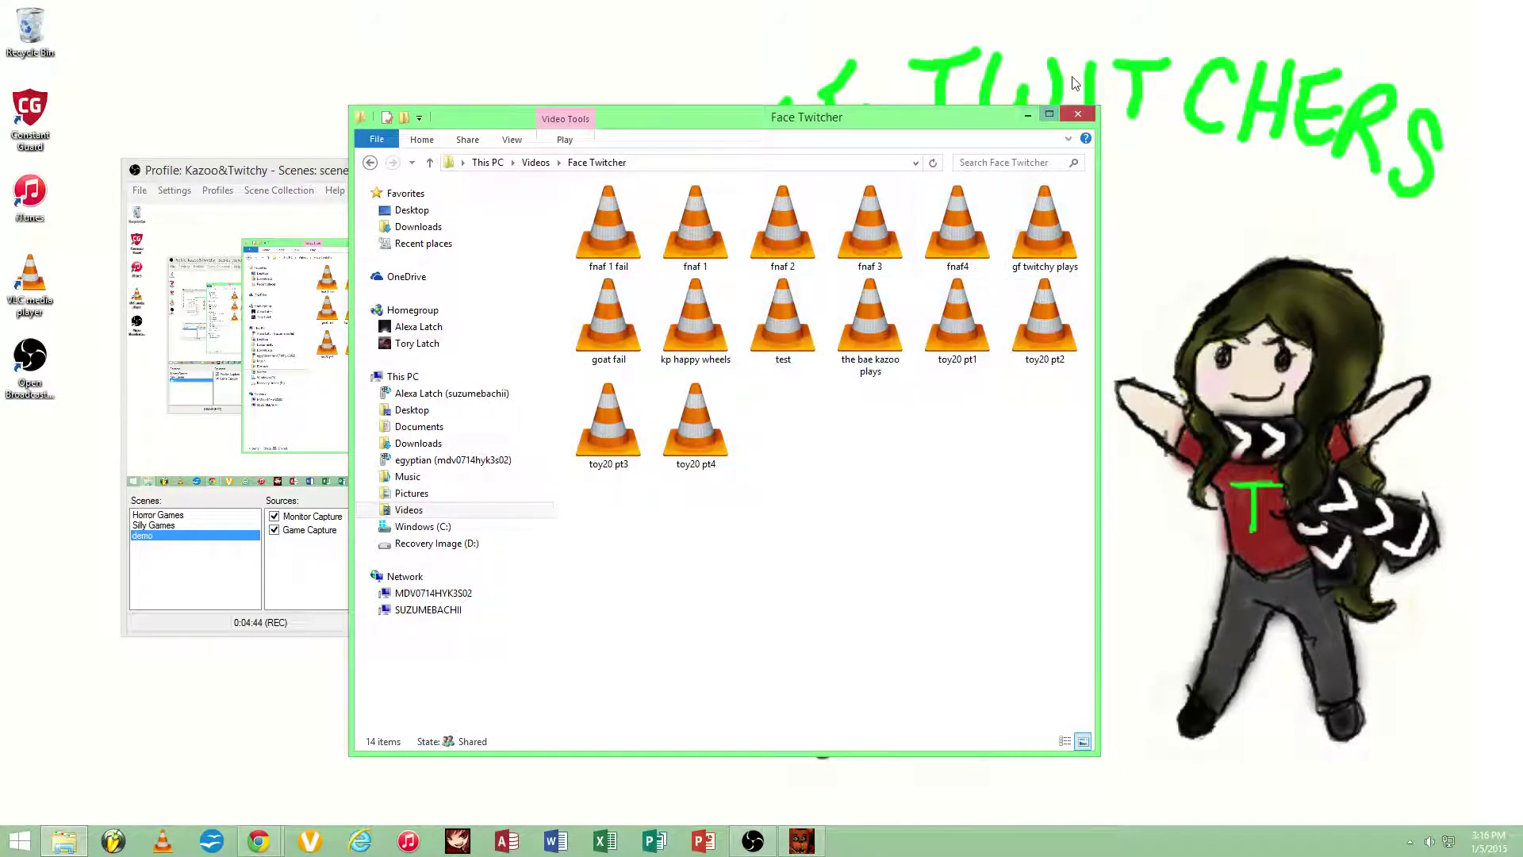
{"action": "left_click", "coordinate": [1078, 114]}
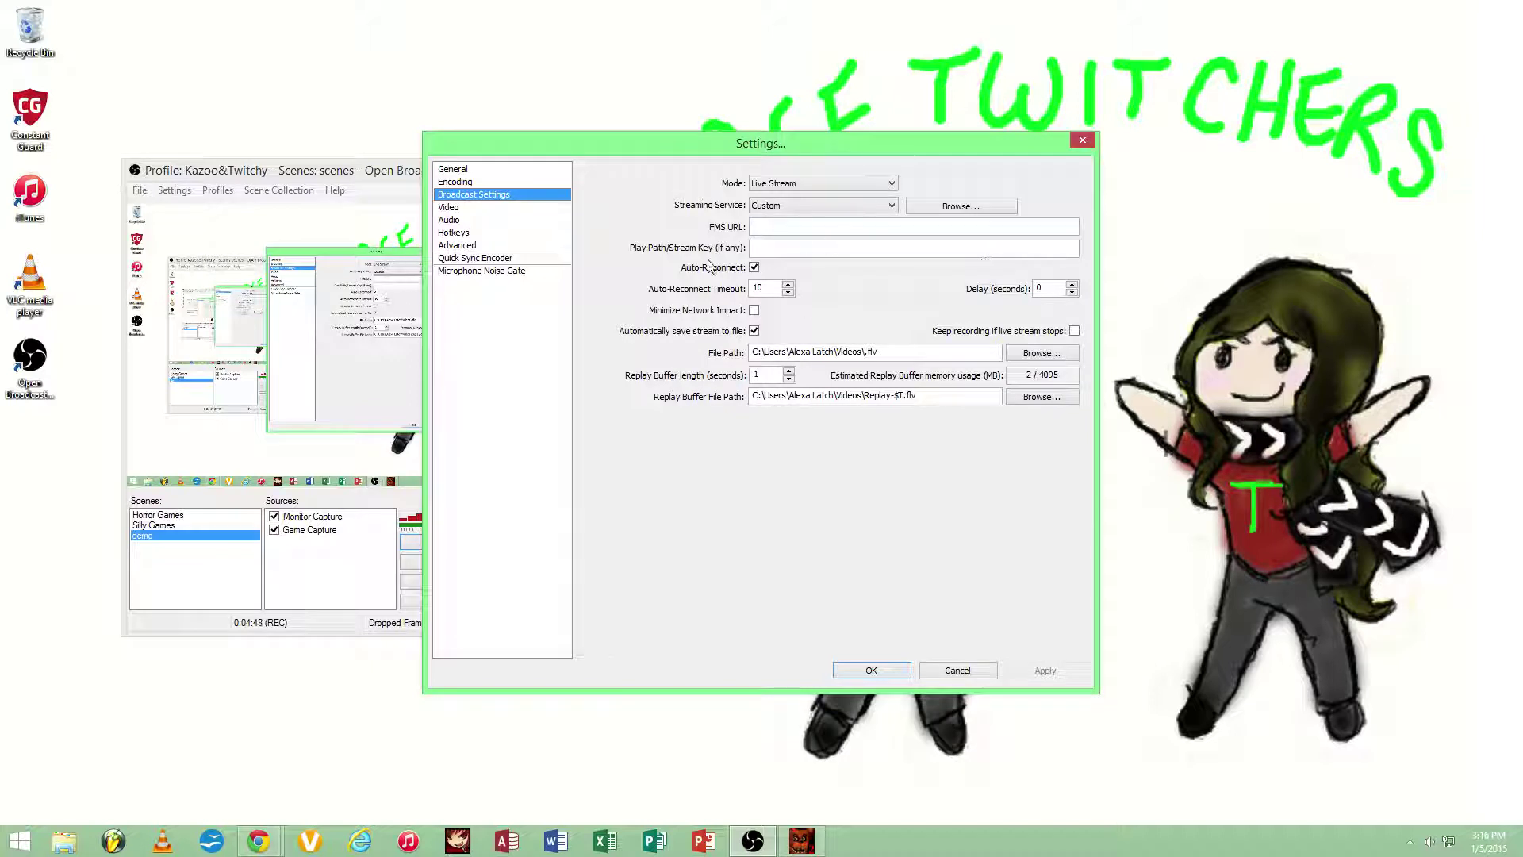
Review the Video settings and check the available video adapters without changing the selection.
{"action": "left_click", "coordinate": [492, 208]}
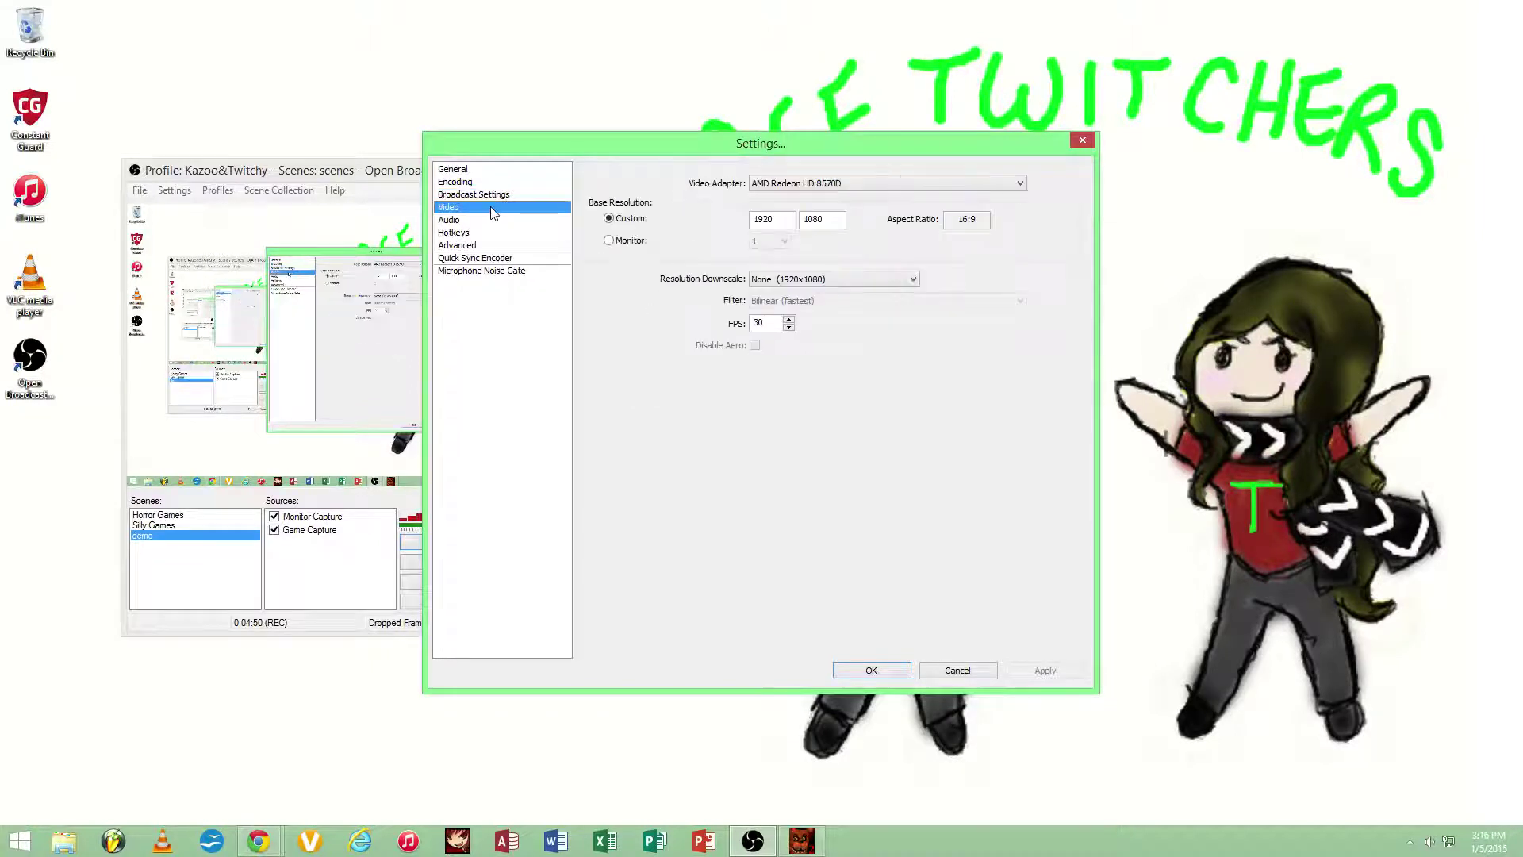
{"action": "left_click", "coordinate": [934, 184]}
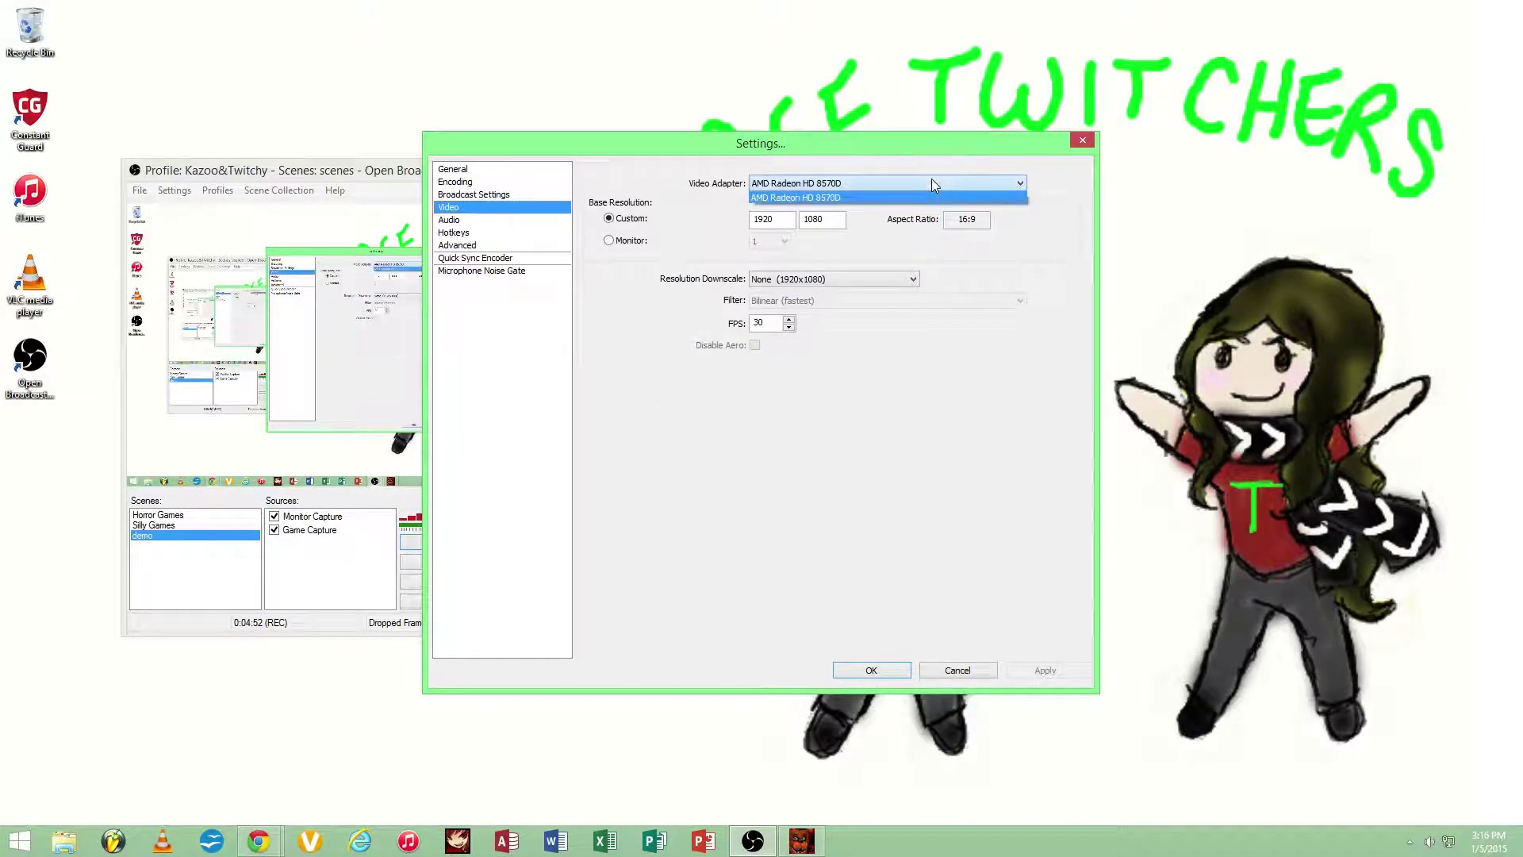
{"action": "left_click", "coordinate": [931, 181]}
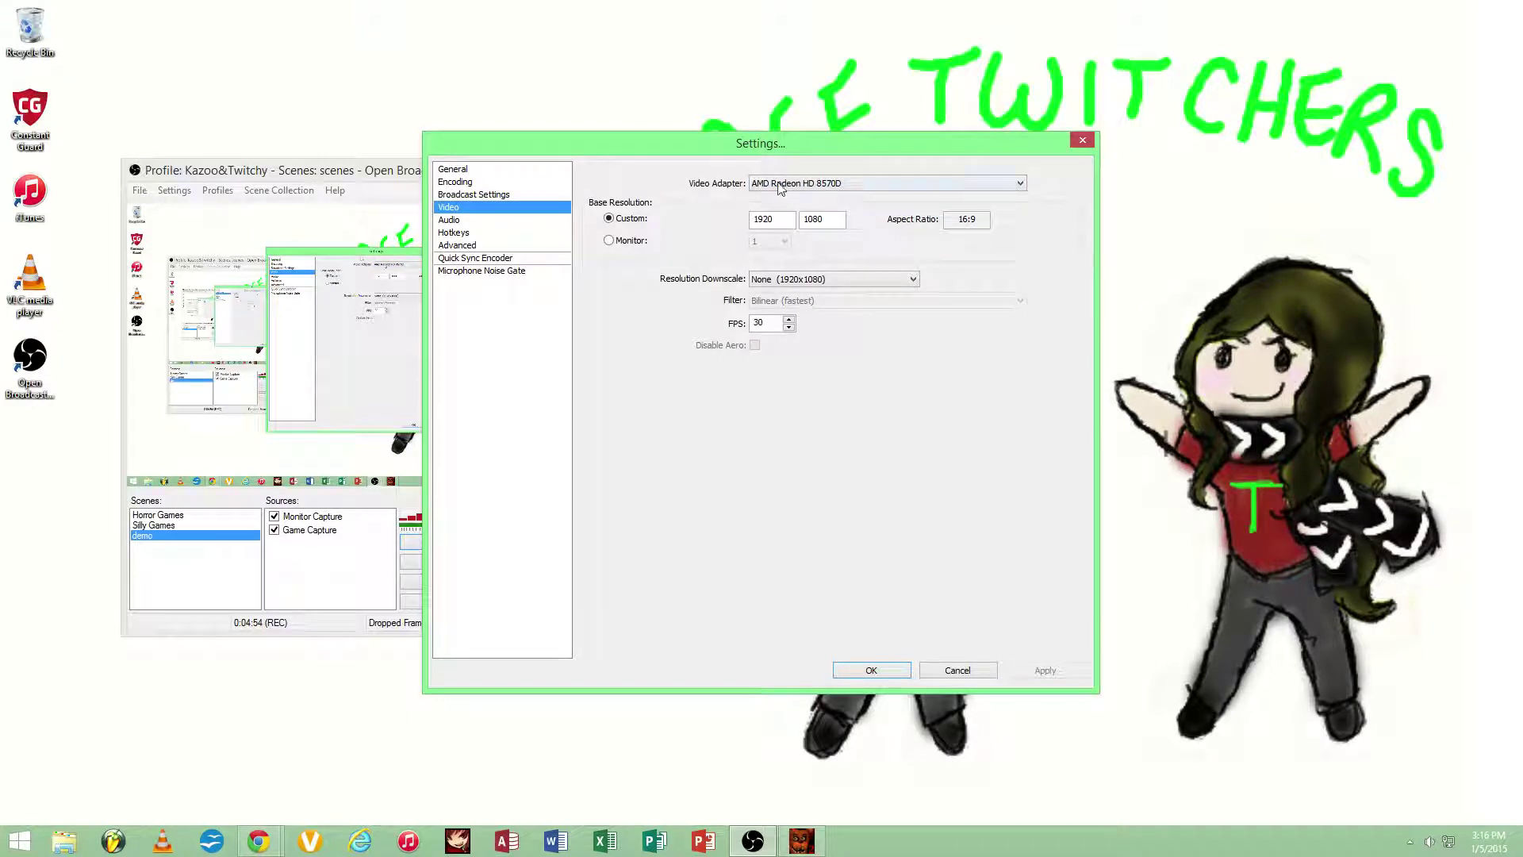
Review the microphone device choices in the Audio settings, and go to the Hotkeys settings without saving changes.
{"action": "left_click", "coordinate": [493, 219]}
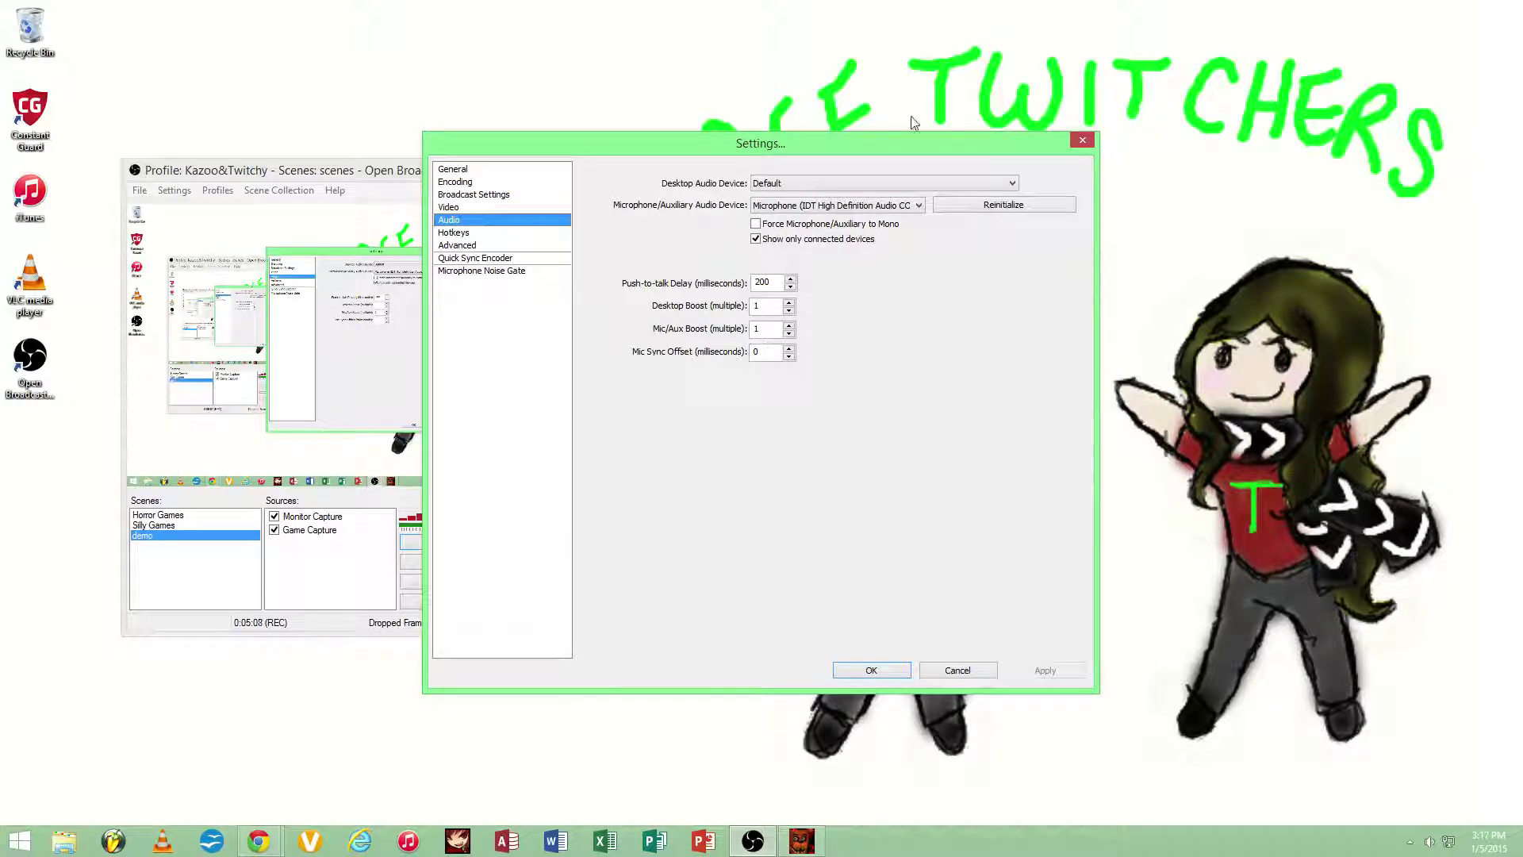
{"action": "left_click", "coordinate": [805, 206]}
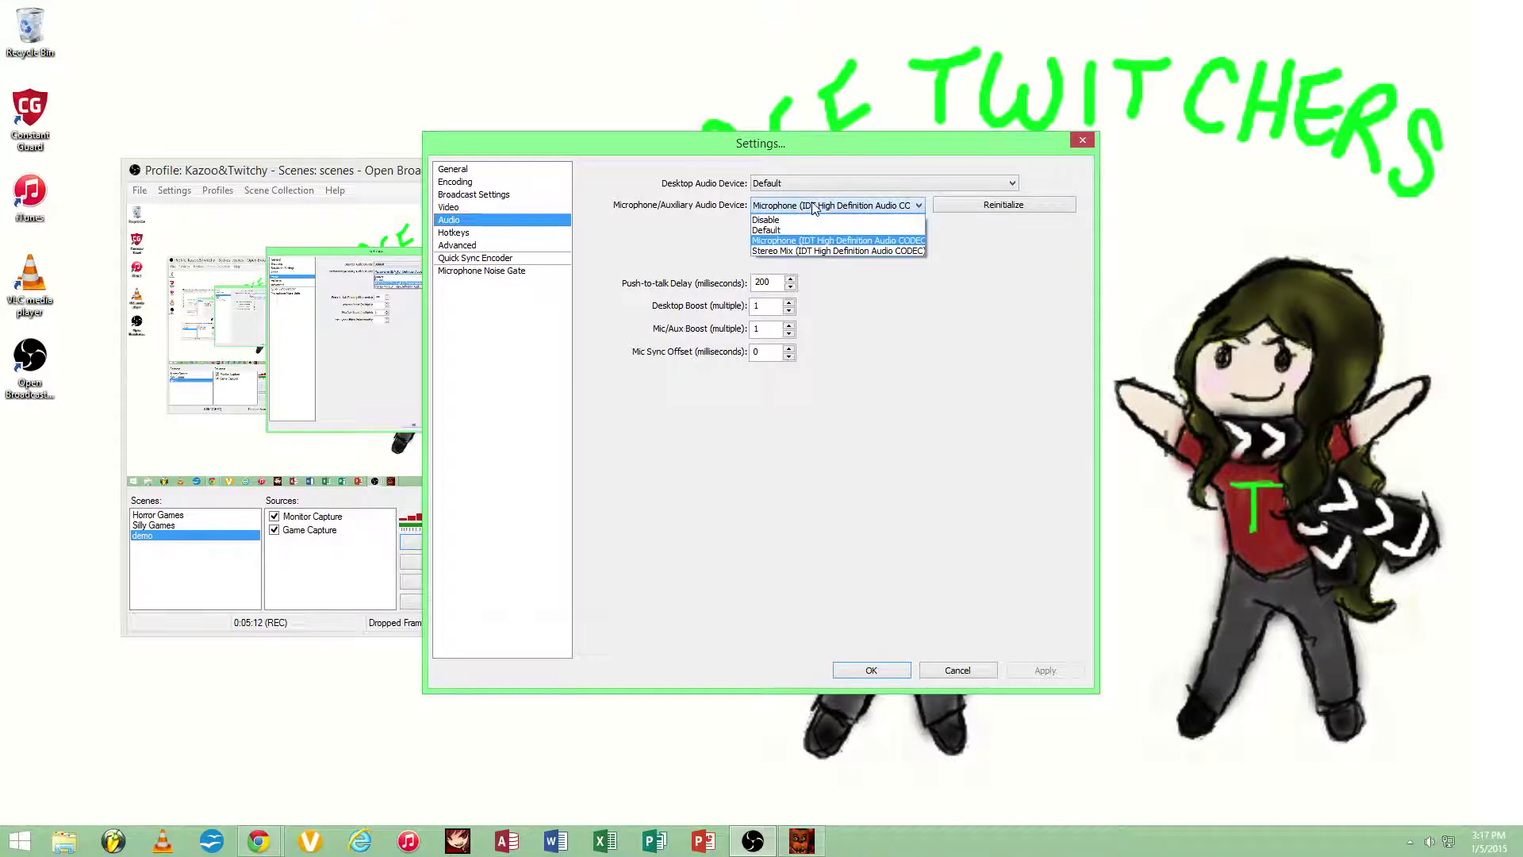
{"action": "left_click", "coordinate": [802, 242]}
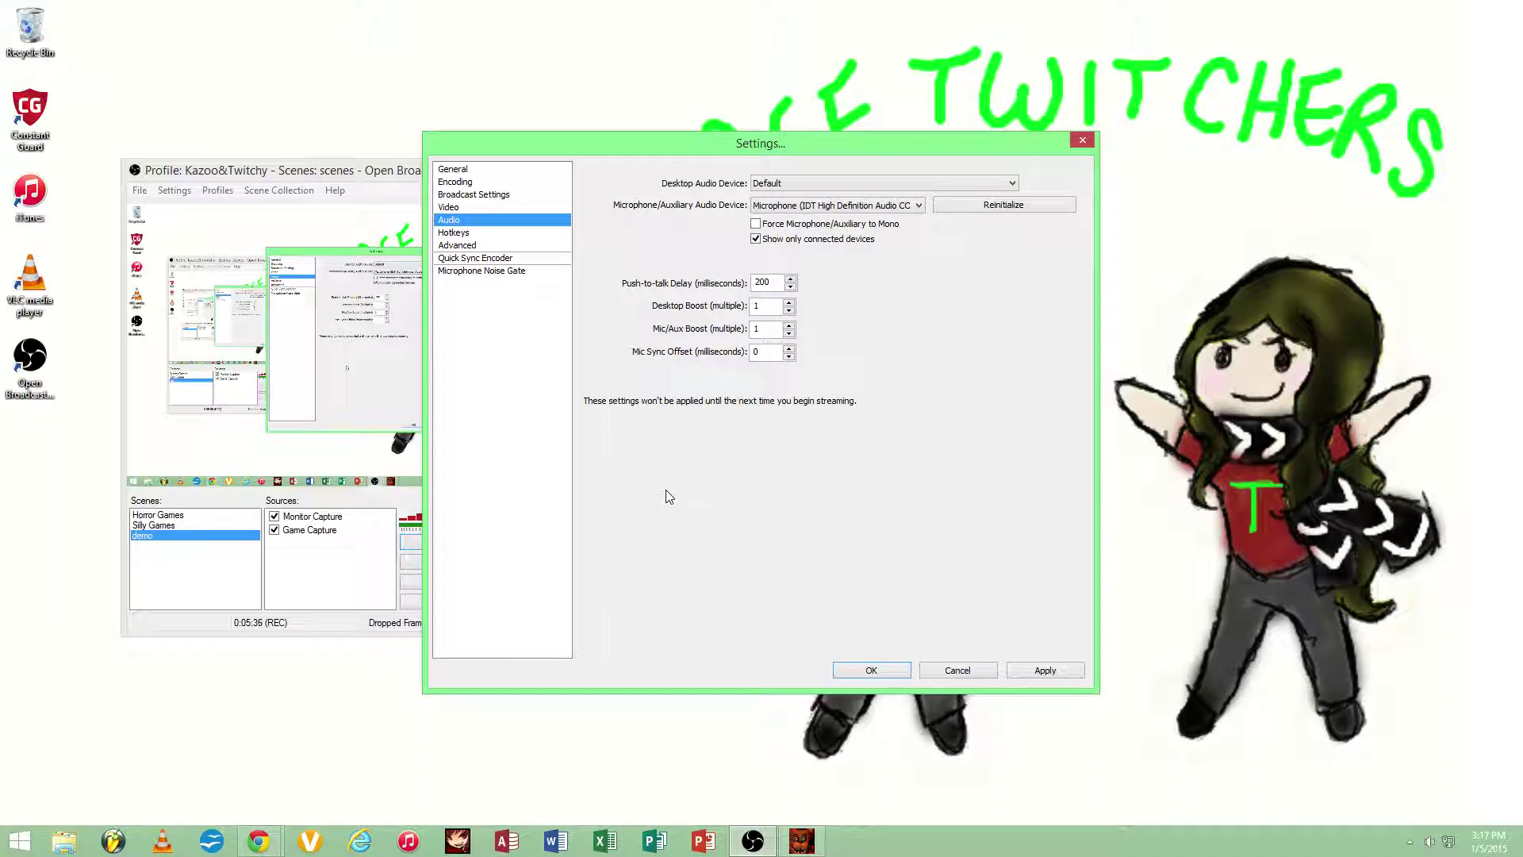
{"action": "left_click", "coordinate": [503, 233]}
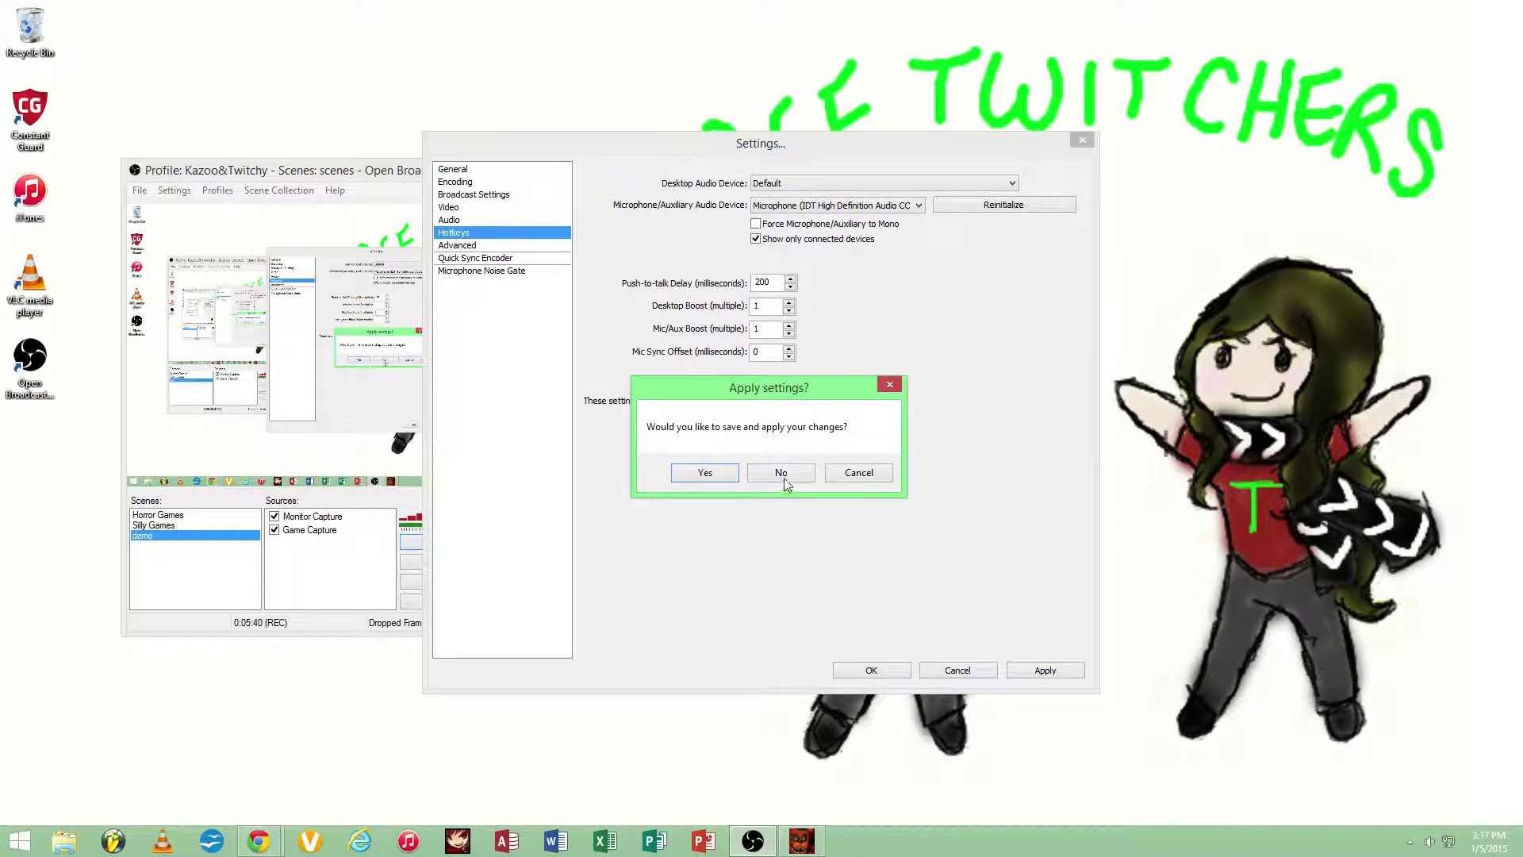
{"action": "left_click", "coordinate": [783, 478]}
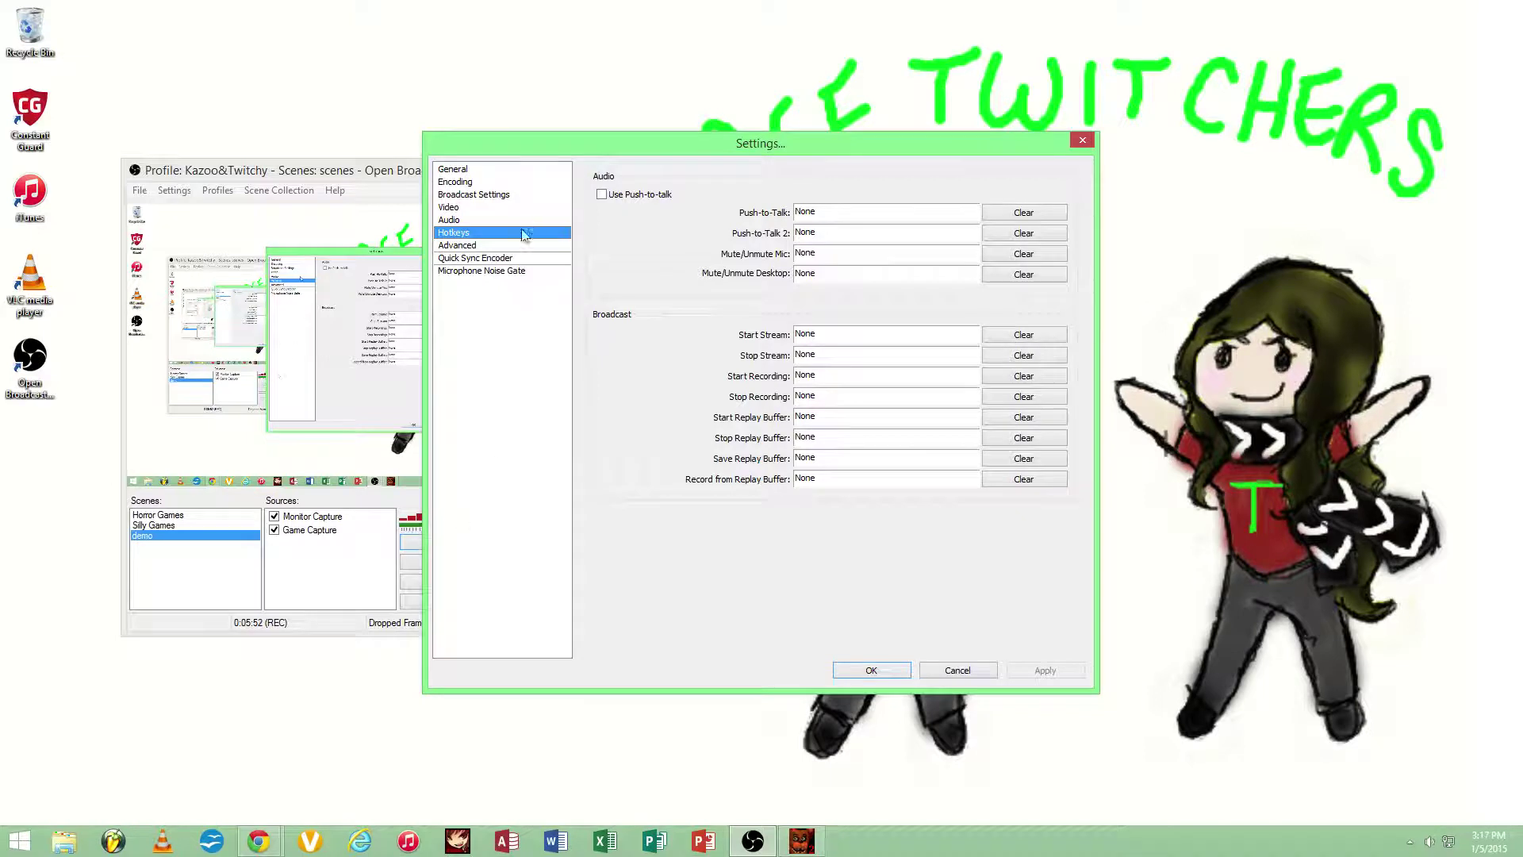
Review the Advanced, Quick Sync Encoder and Microphone Noise Gate settings, and close the settings window.
{"action": "left_click", "coordinate": [476, 246]}
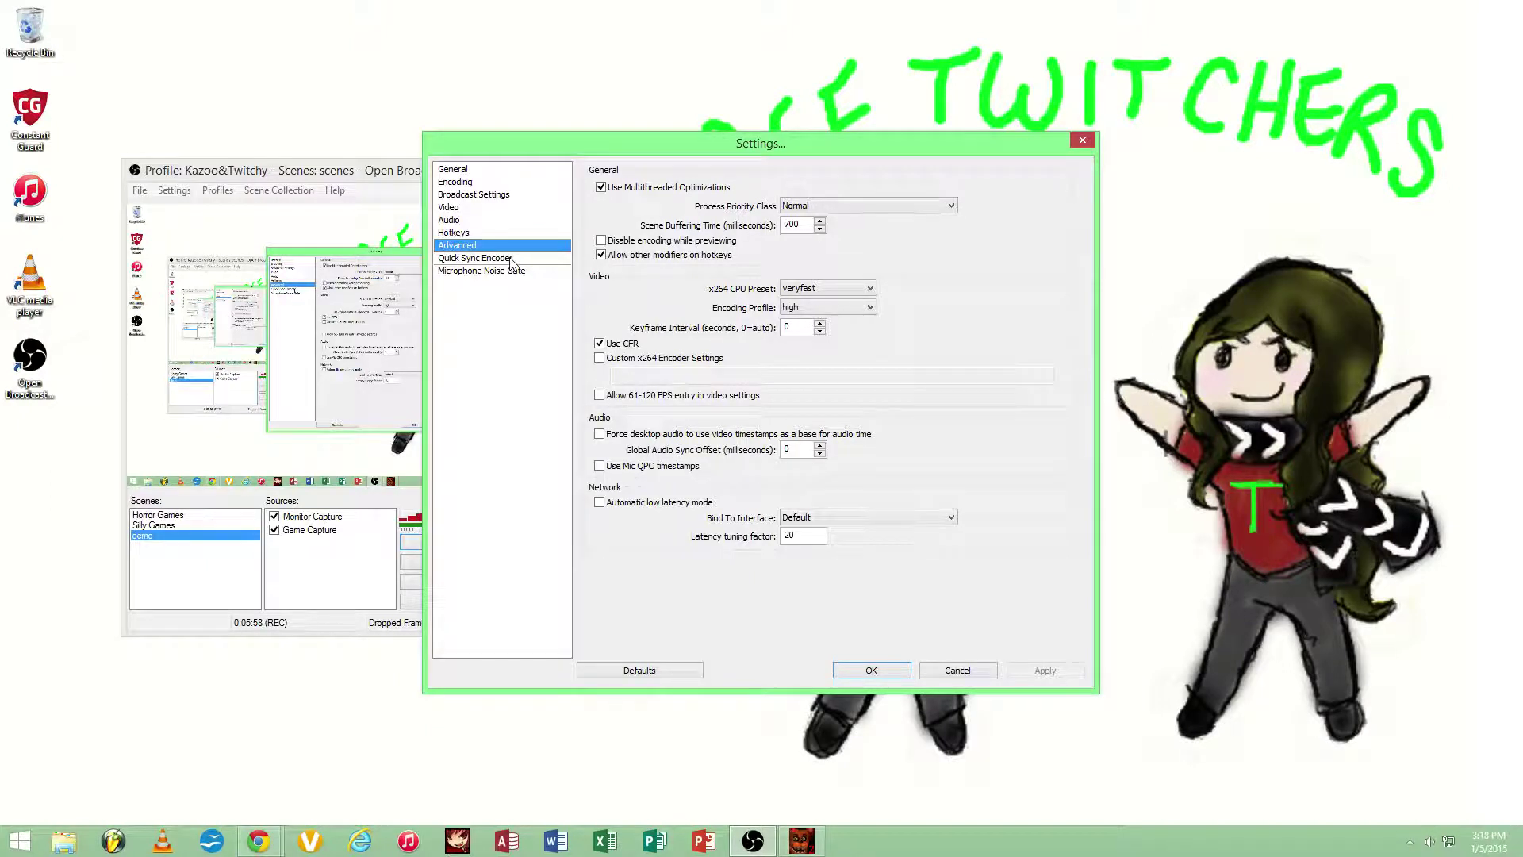
{"action": "left_click", "coordinate": [512, 261]}
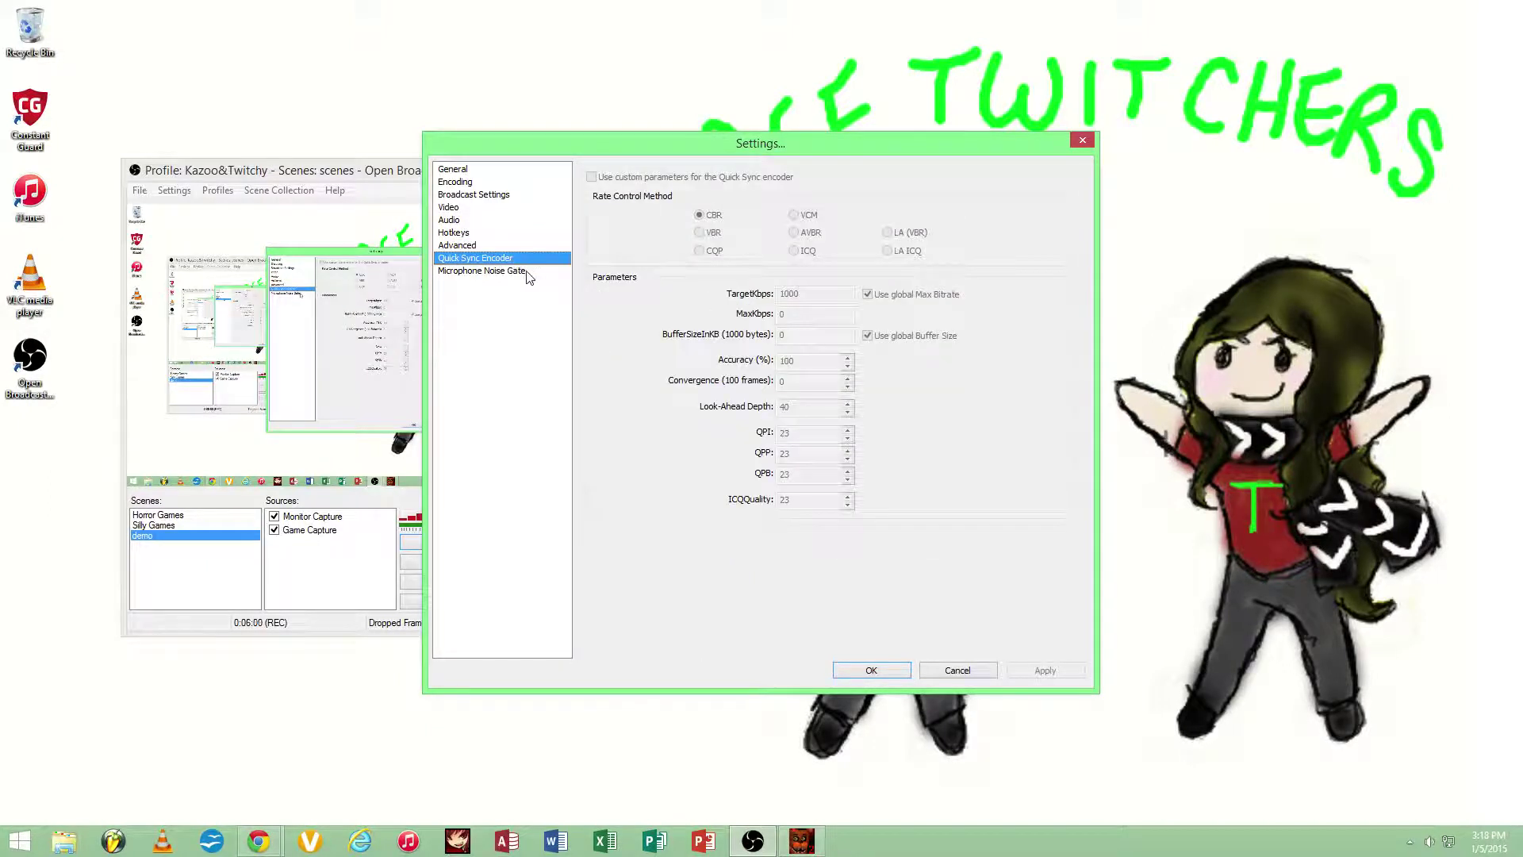
{"action": "left_click", "coordinate": [526, 272]}
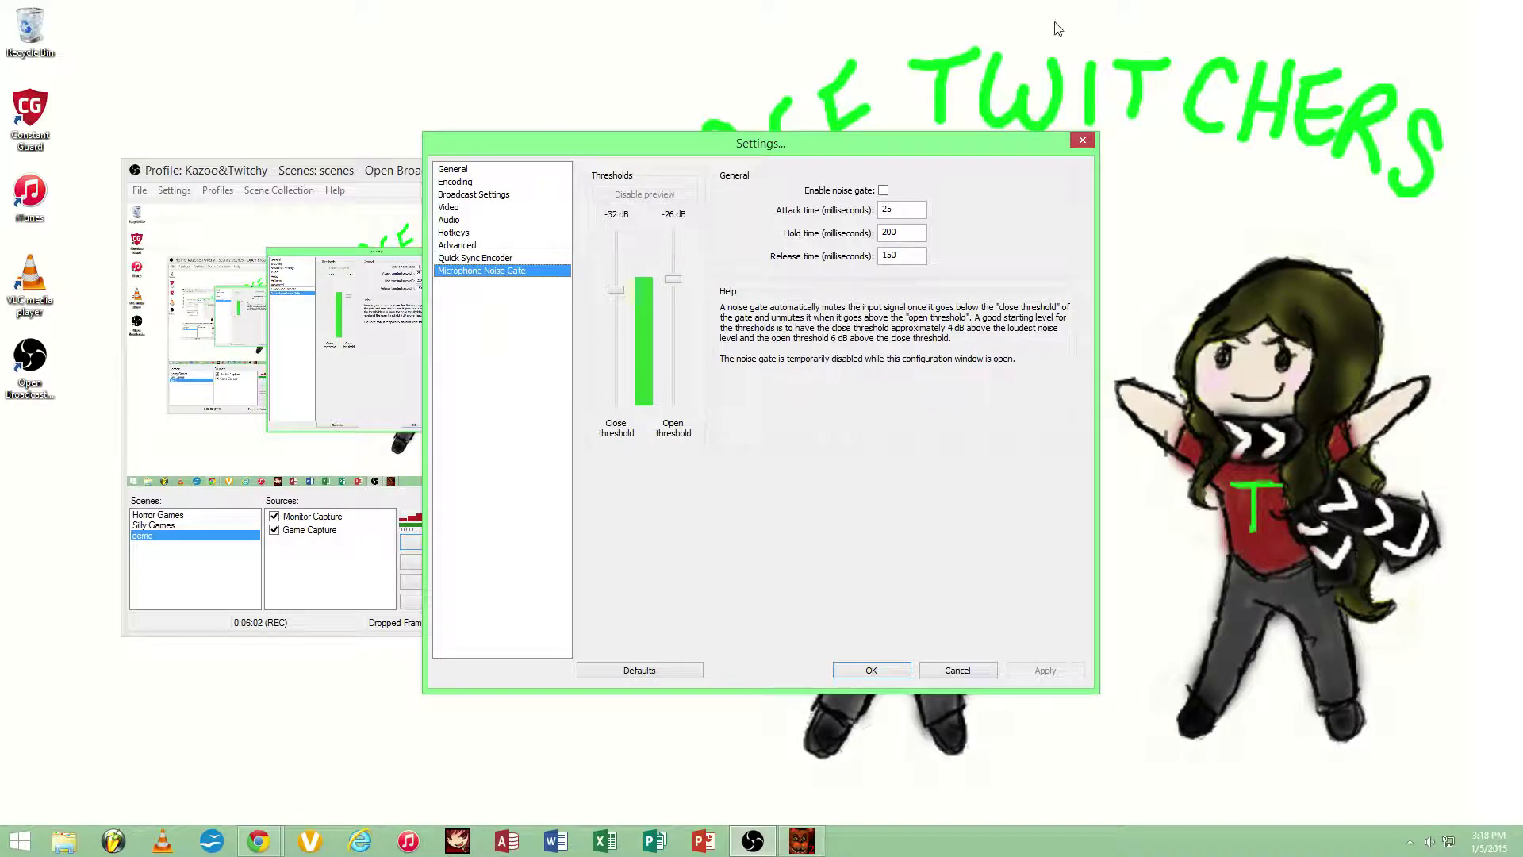
{"action": "left_click", "coordinate": [1085, 142]}
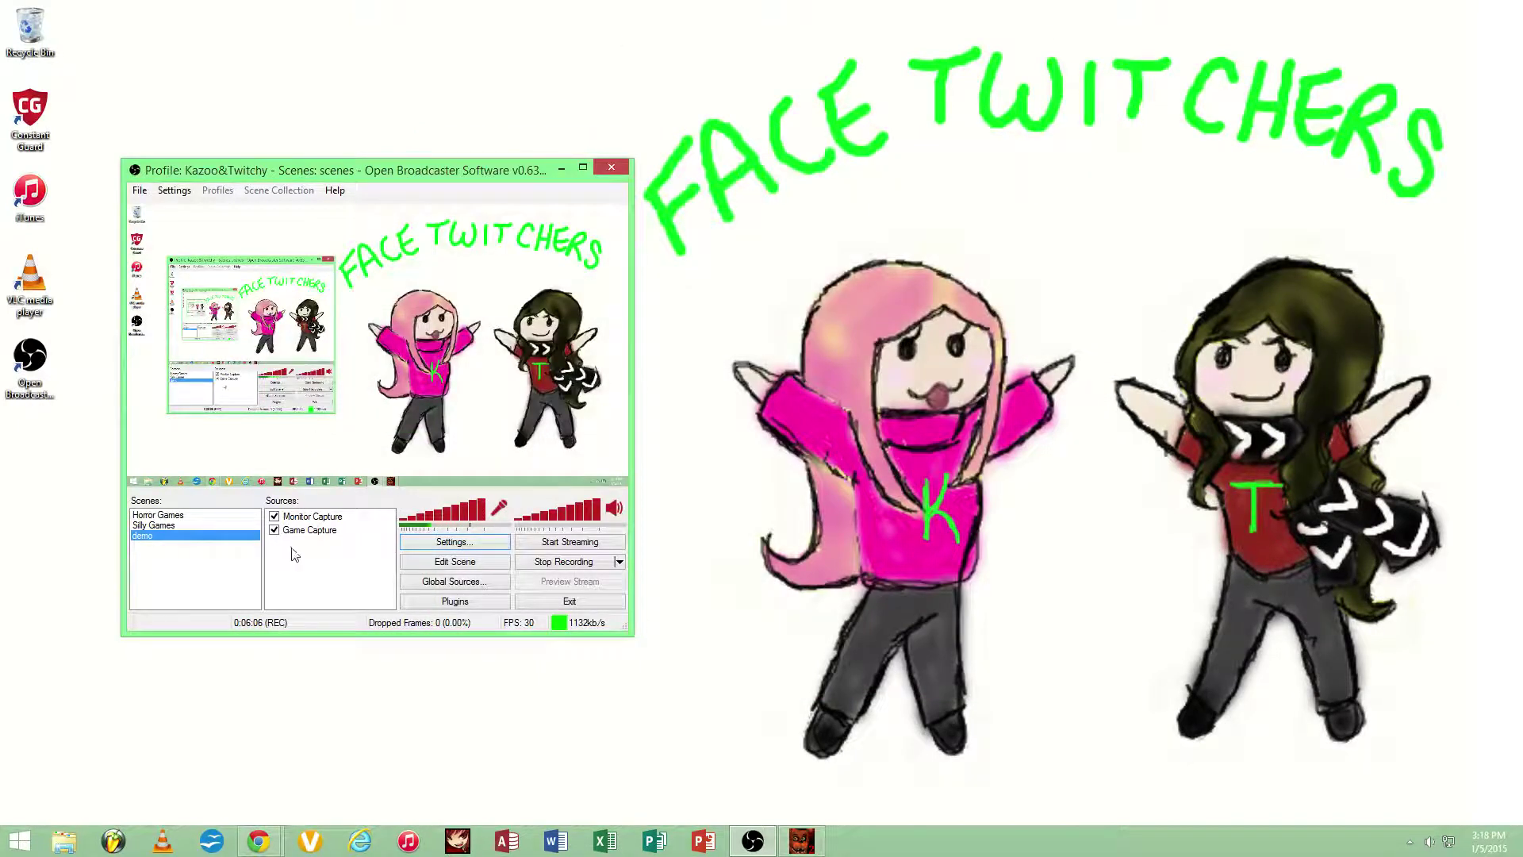
Remove the demo scene from the scene list.
{"action": "right_click", "coordinate": [168, 537]}
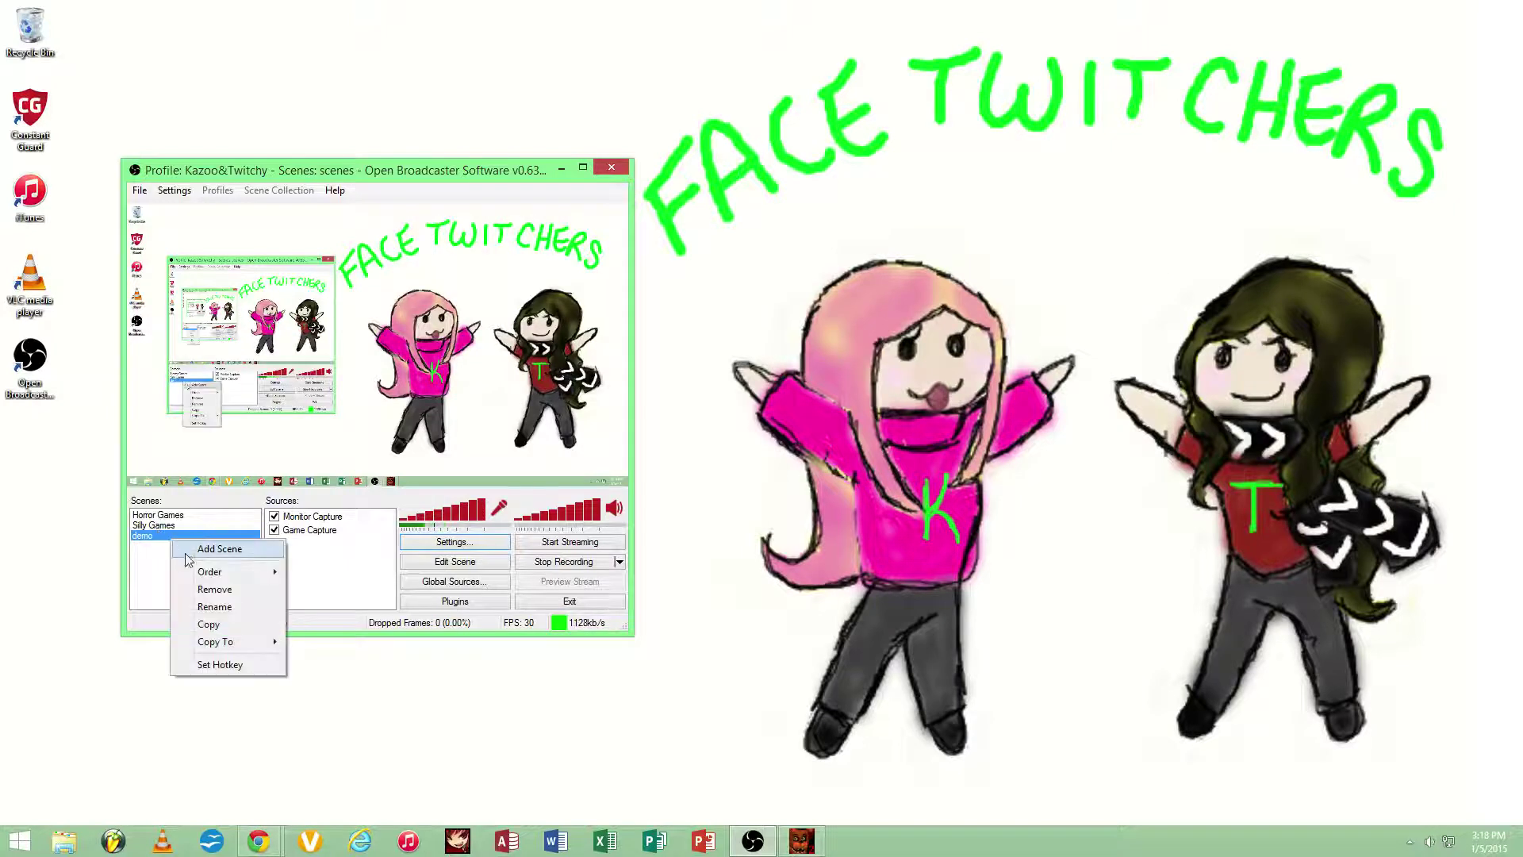
{"action": "left_click", "coordinate": [218, 589]}
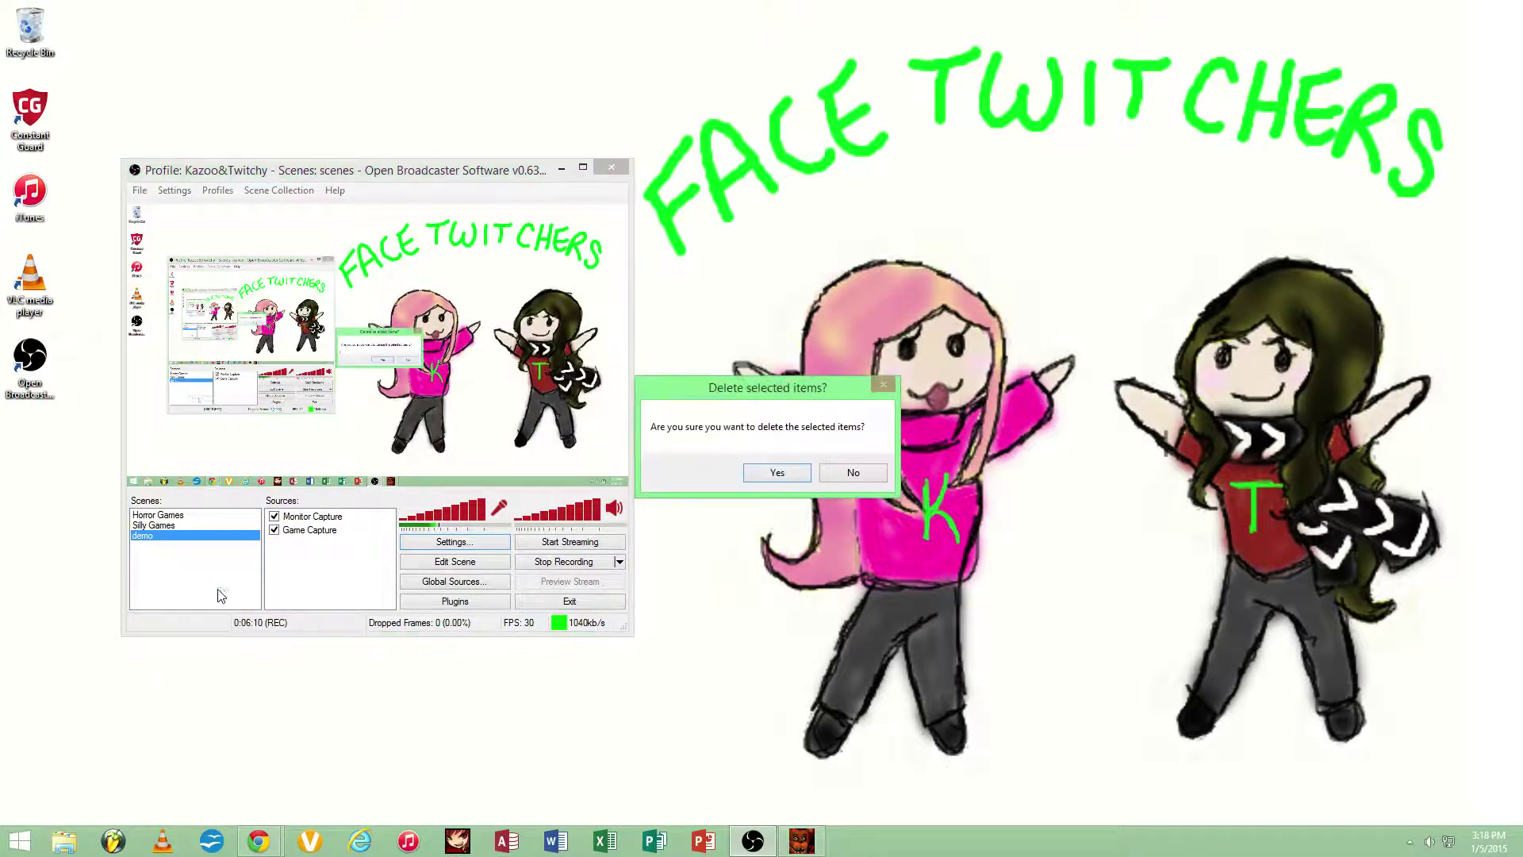
{"action": "left_click", "coordinate": [767, 475]}
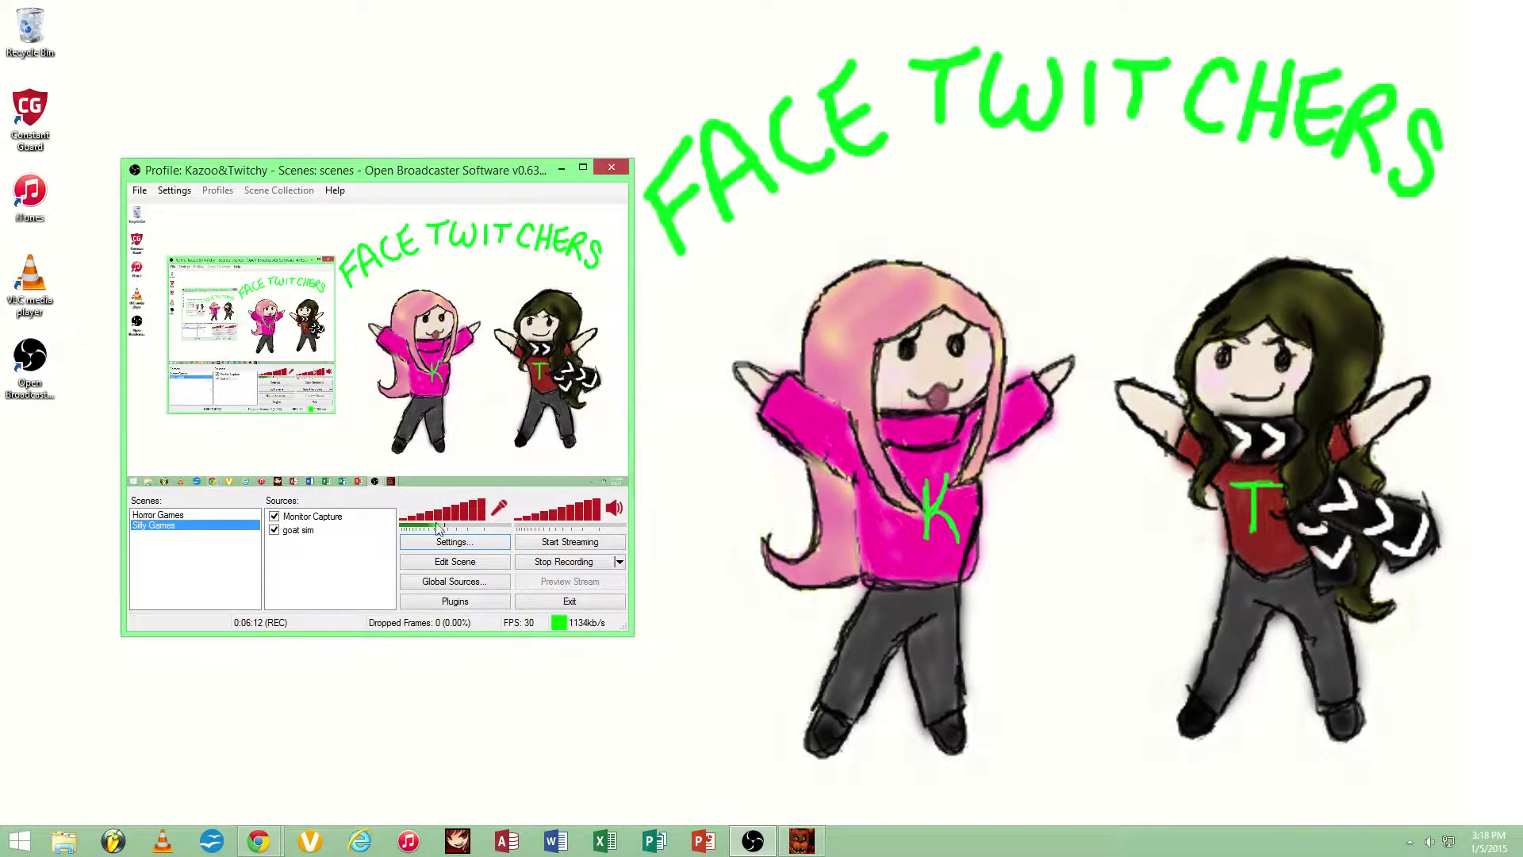
Switch to the Horror Games scene and look over its FNaF2 and FNaF sources.
{"action": "left_click", "coordinate": [218, 516]}
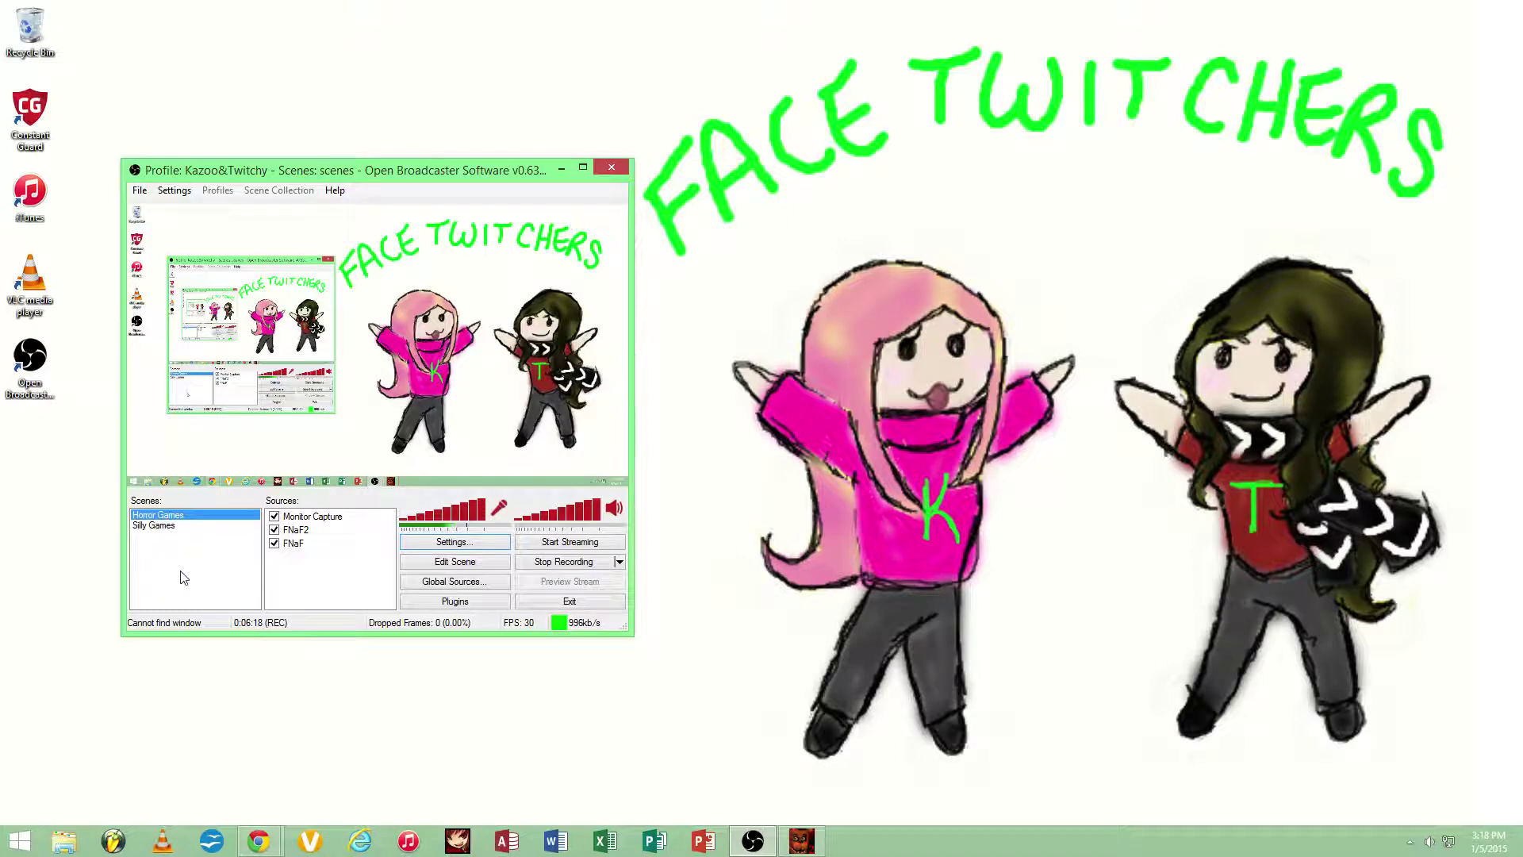
{"action": "left_click", "coordinate": [302, 530]}
{"action": "left_click", "coordinate": [308, 546]}
{"action": "left_click", "coordinate": [314, 533]}
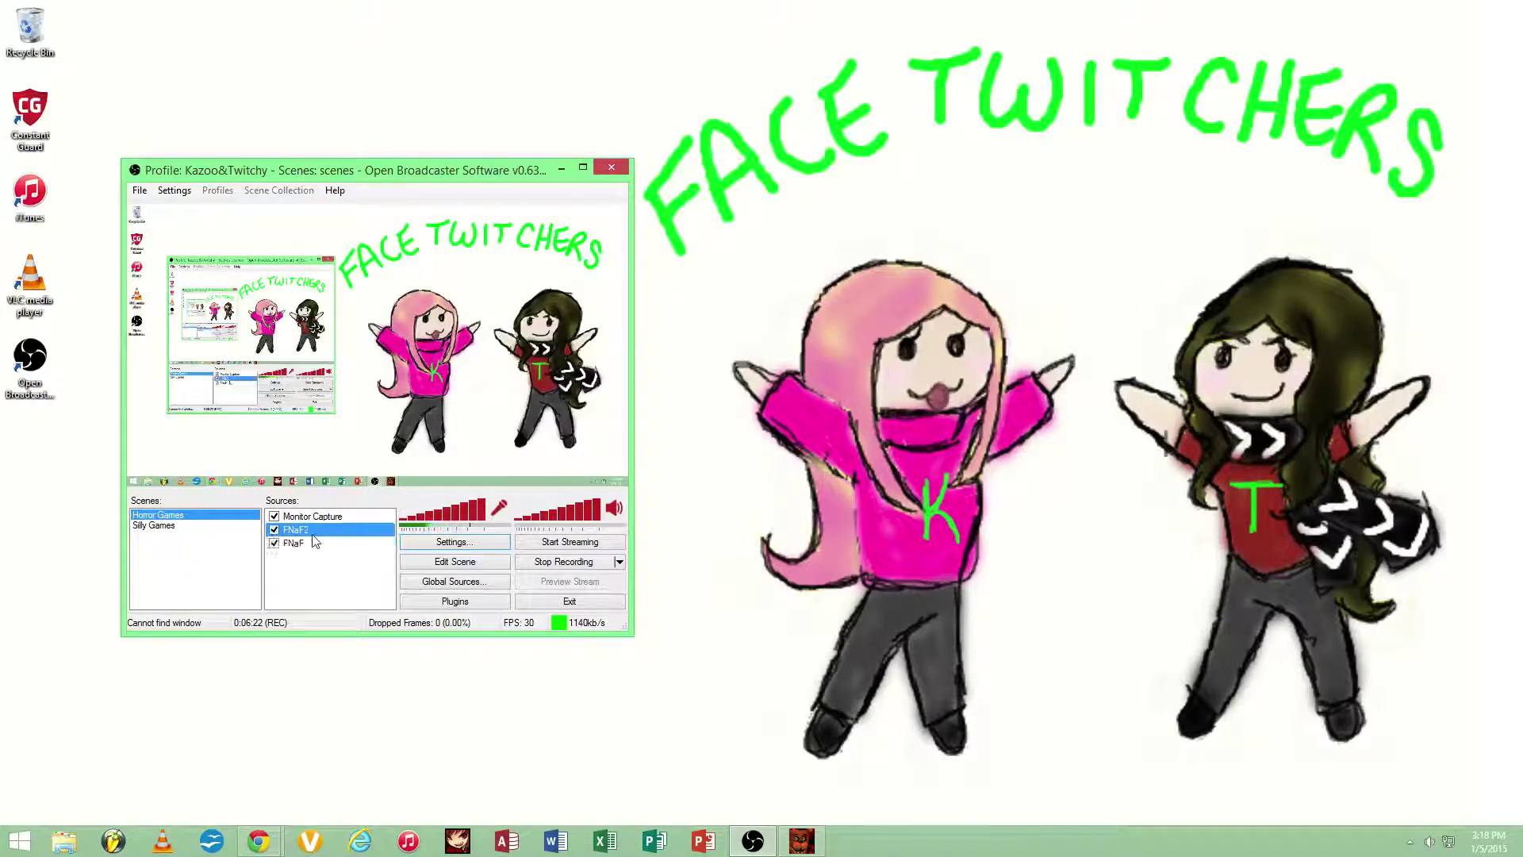
{"action": "left_click", "coordinate": [313, 546]}
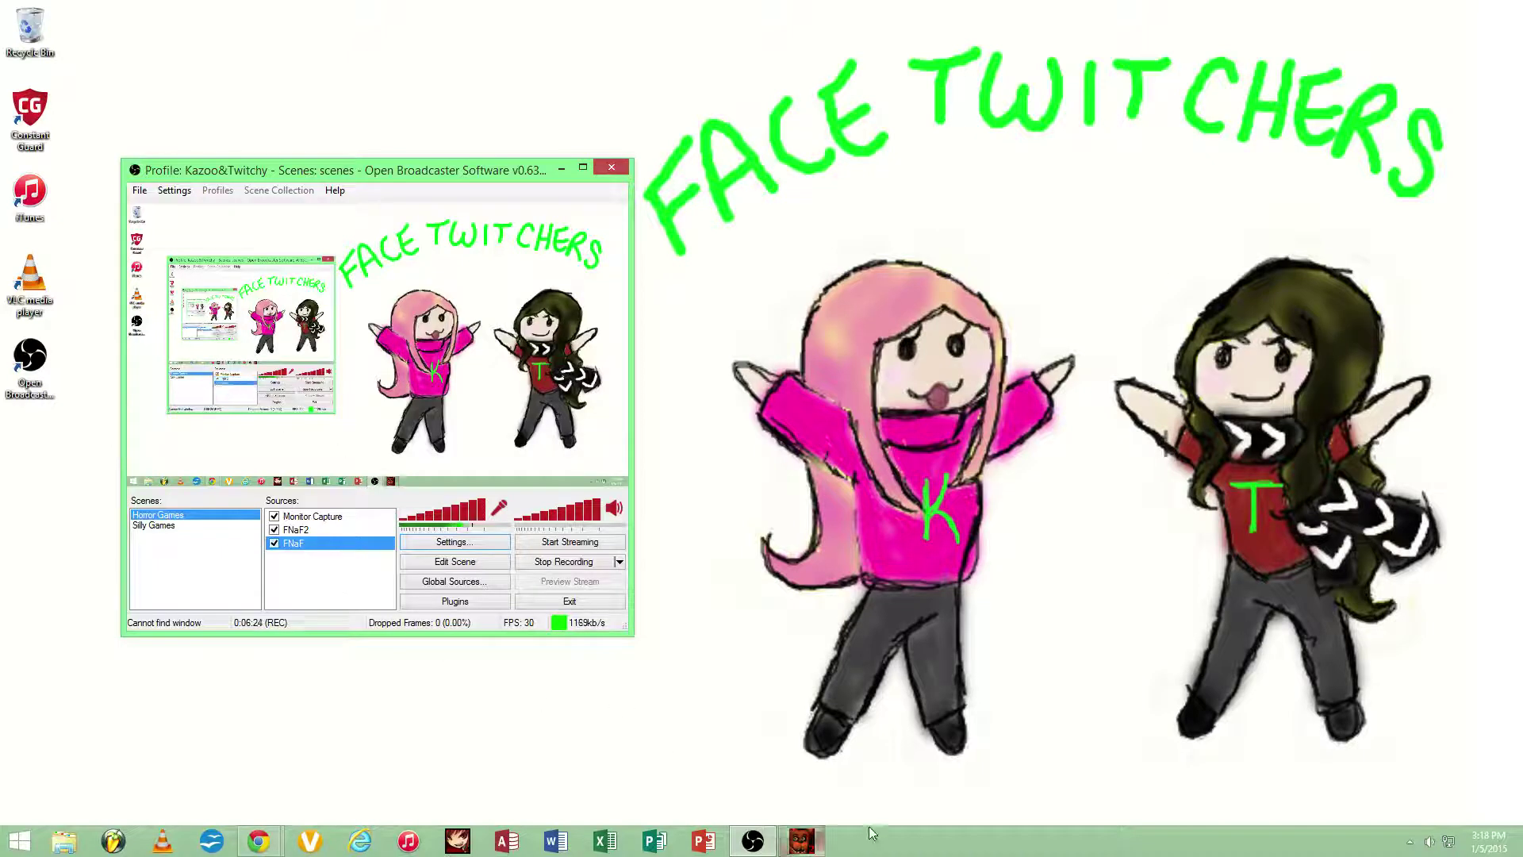
Close the running Five Nights at Freddy's 2 game and select the FNaF2 source in the Horror Games scene.
{"action": "right_click", "coordinate": [809, 845]}
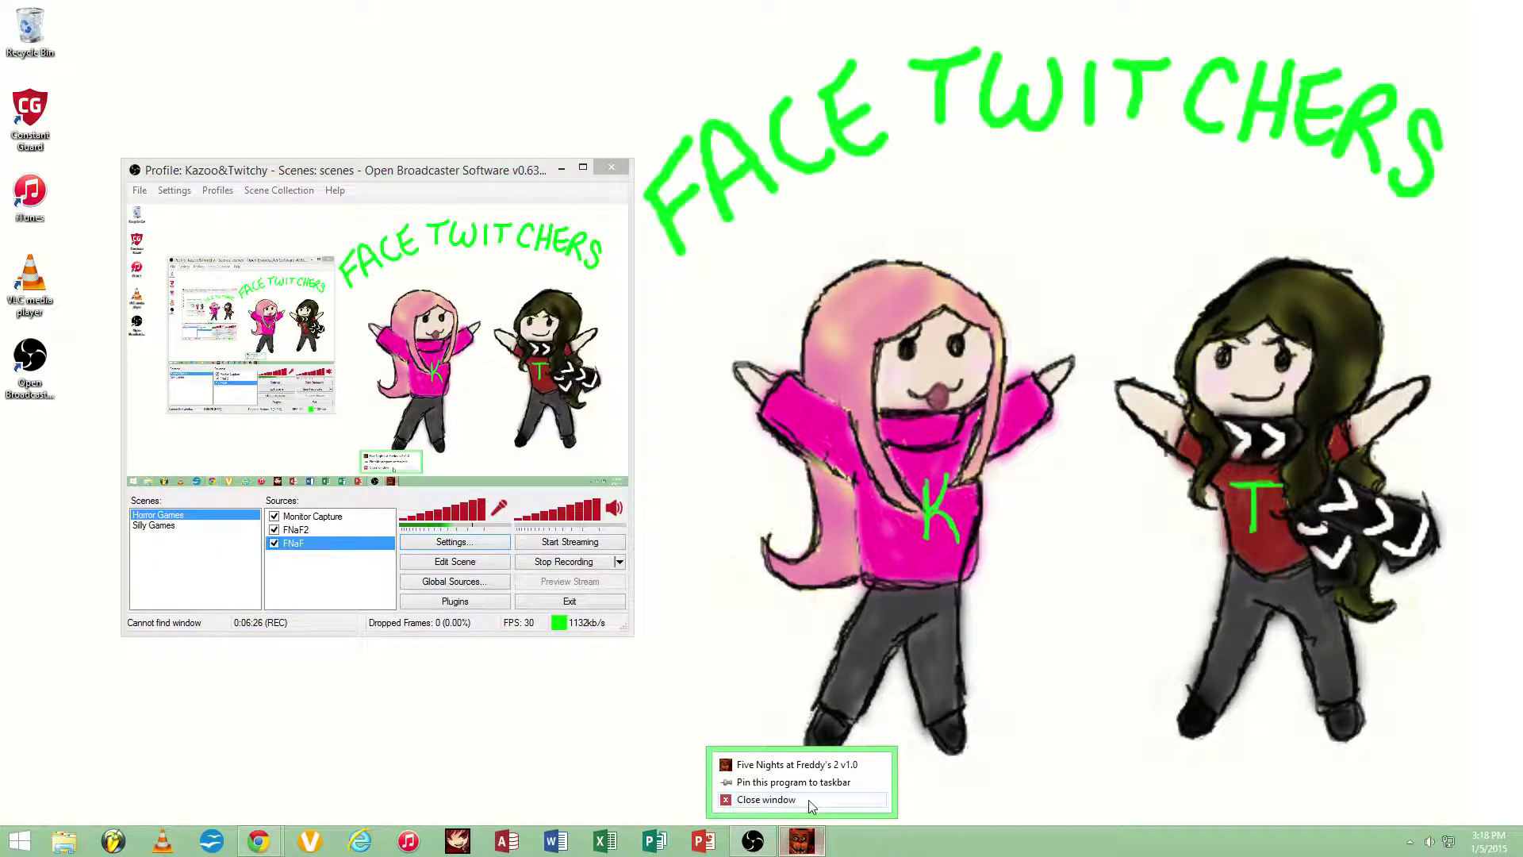
{"action": "left_click", "coordinate": [807, 800]}
{"action": "left_click", "coordinate": [302, 529]}
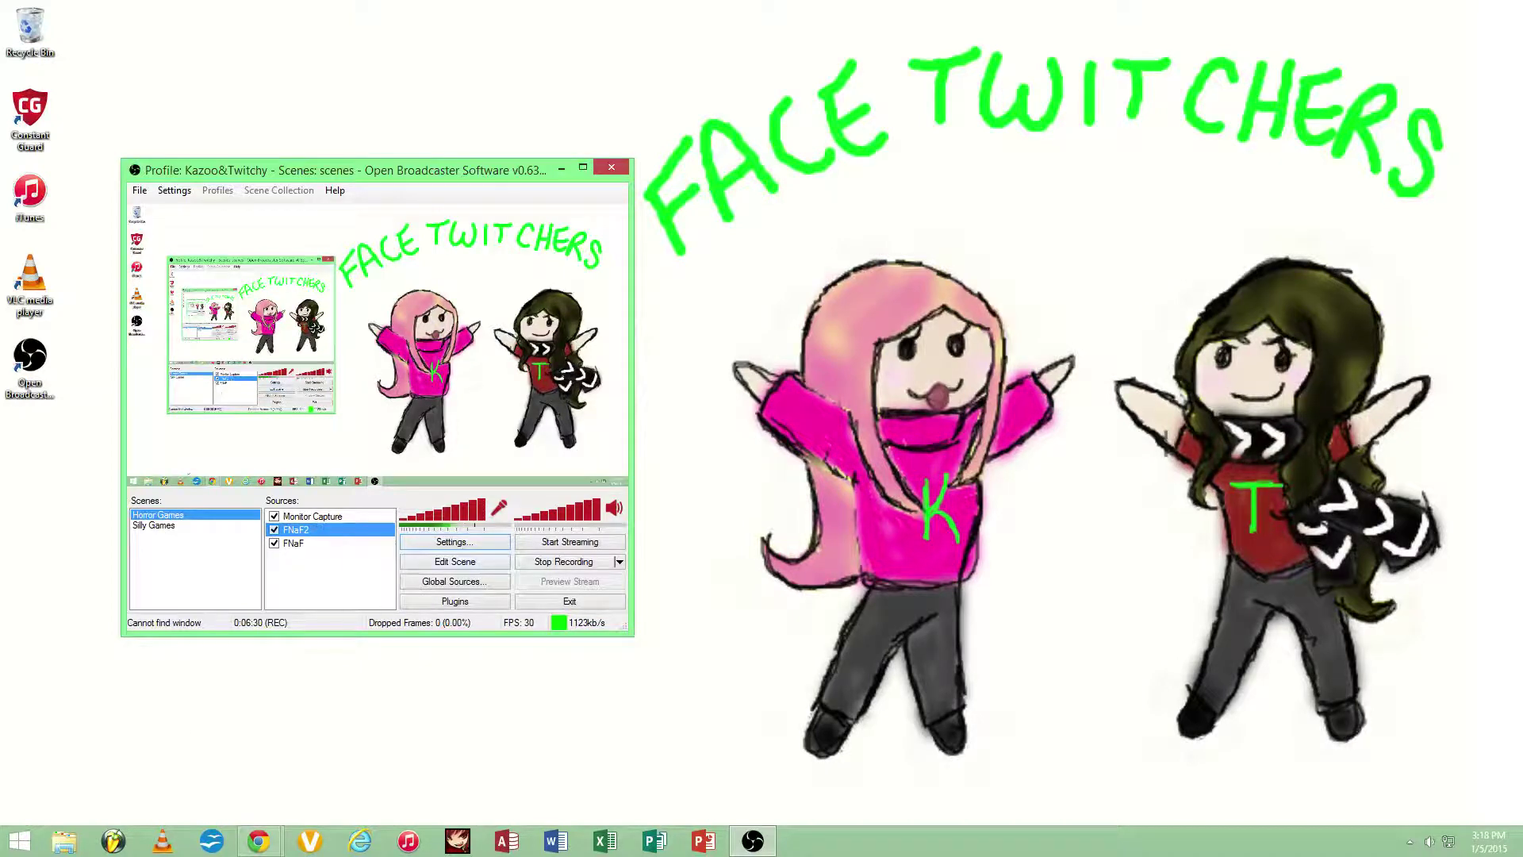
Launch Five Nights at Freddy's 2 v1.0 from the FNaF 2 folder in Downloads.
{"action": "left_click", "coordinate": [87, 804]}
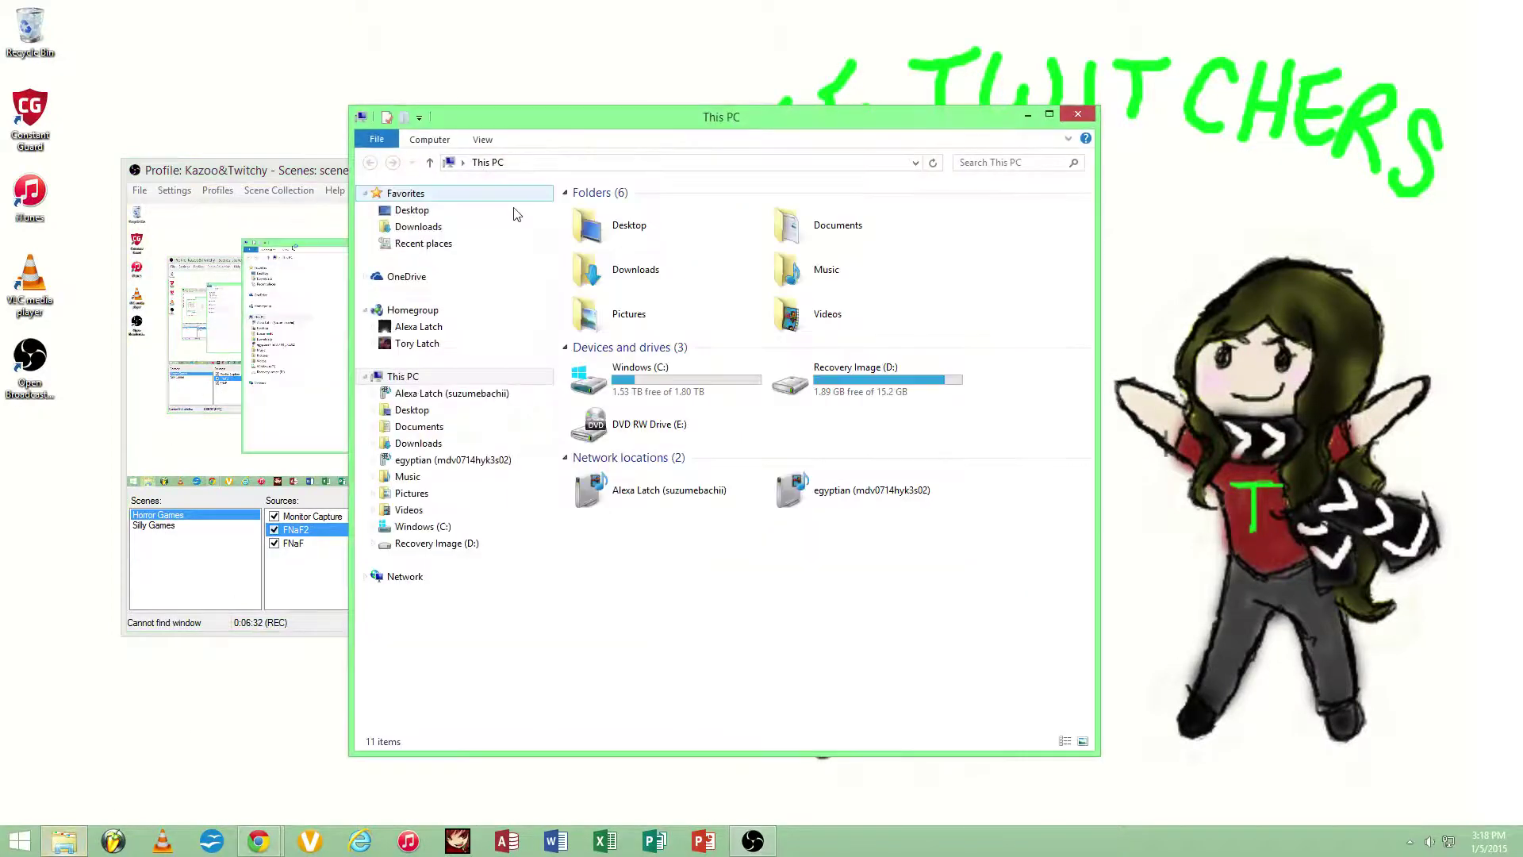
{"action": "double_click", "coordinate": [623, 263]}
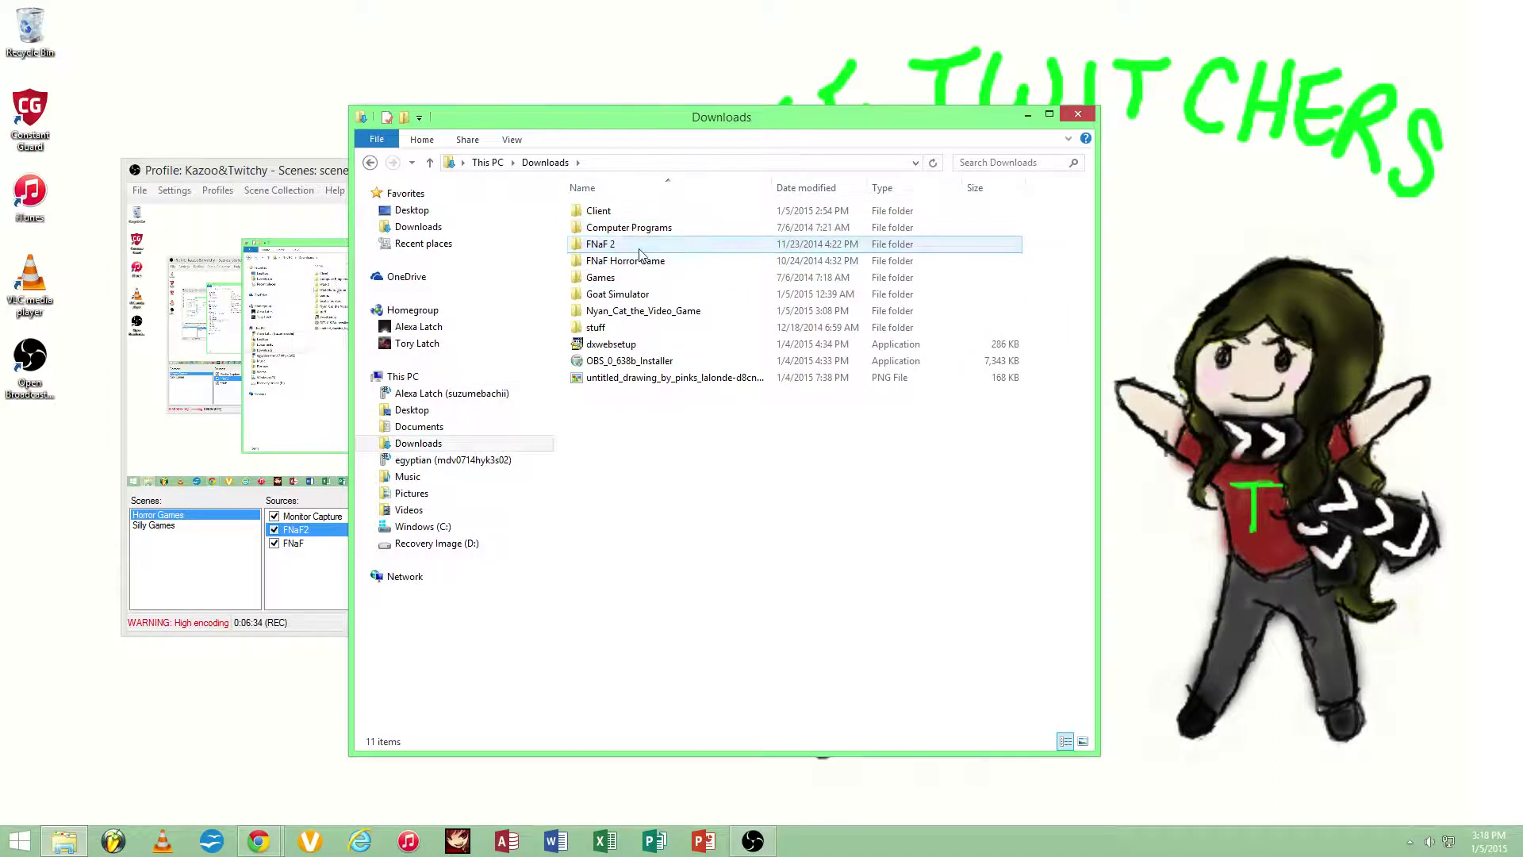
{"action": "double_click", "coordinate": [611, 245]}
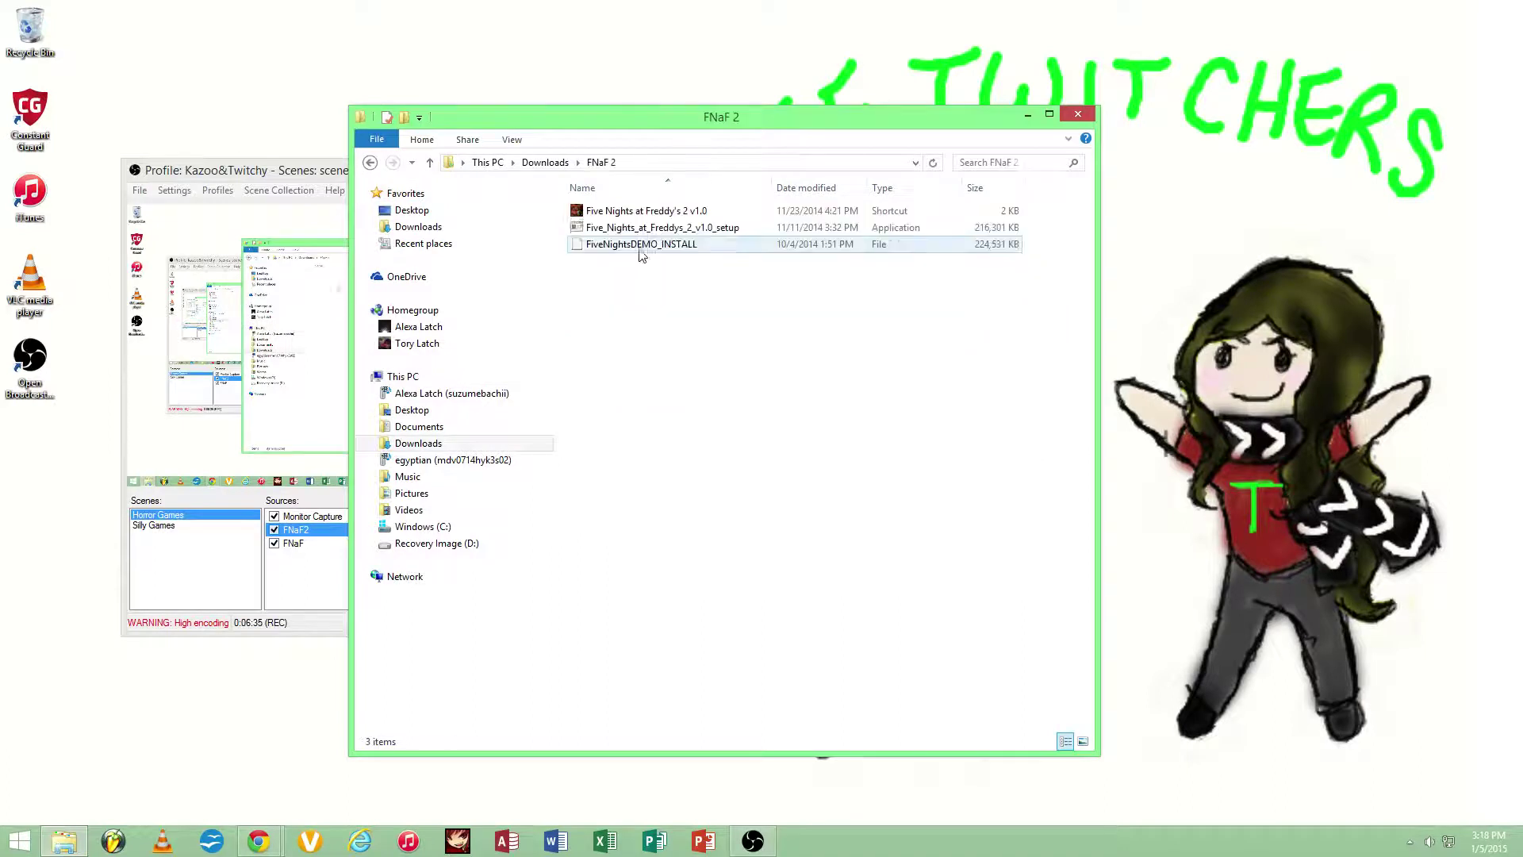
{"action": "double_click", "coordinate": [698, 213]}
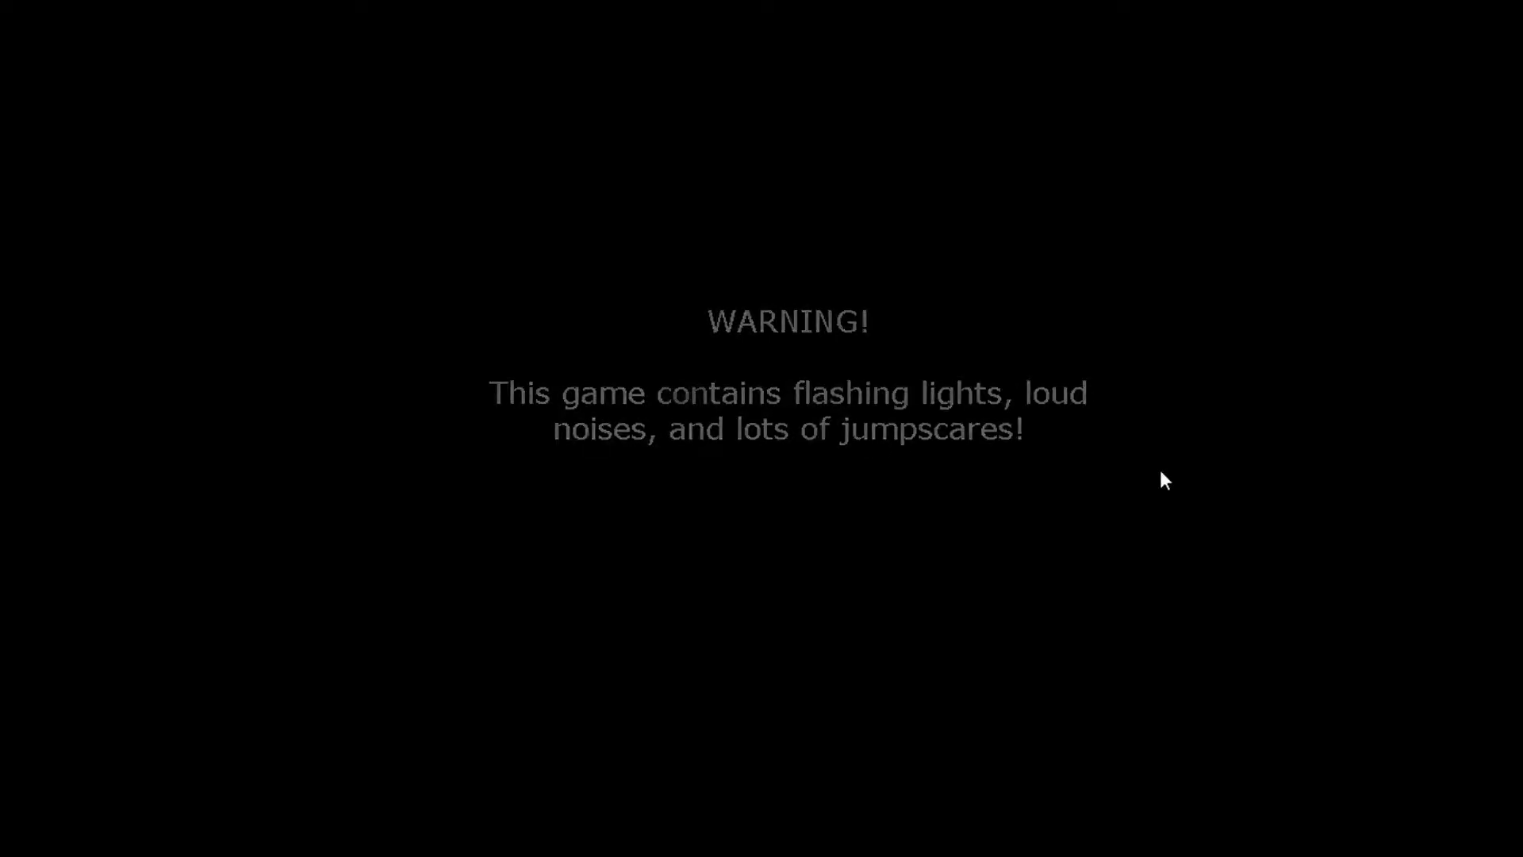
Switch away from the game, minimize the FNaF 2 folder window and open the options for the FNaF2 source in Open Broadcaster Software.
{"action": "key", "text": "alt+Tab"}
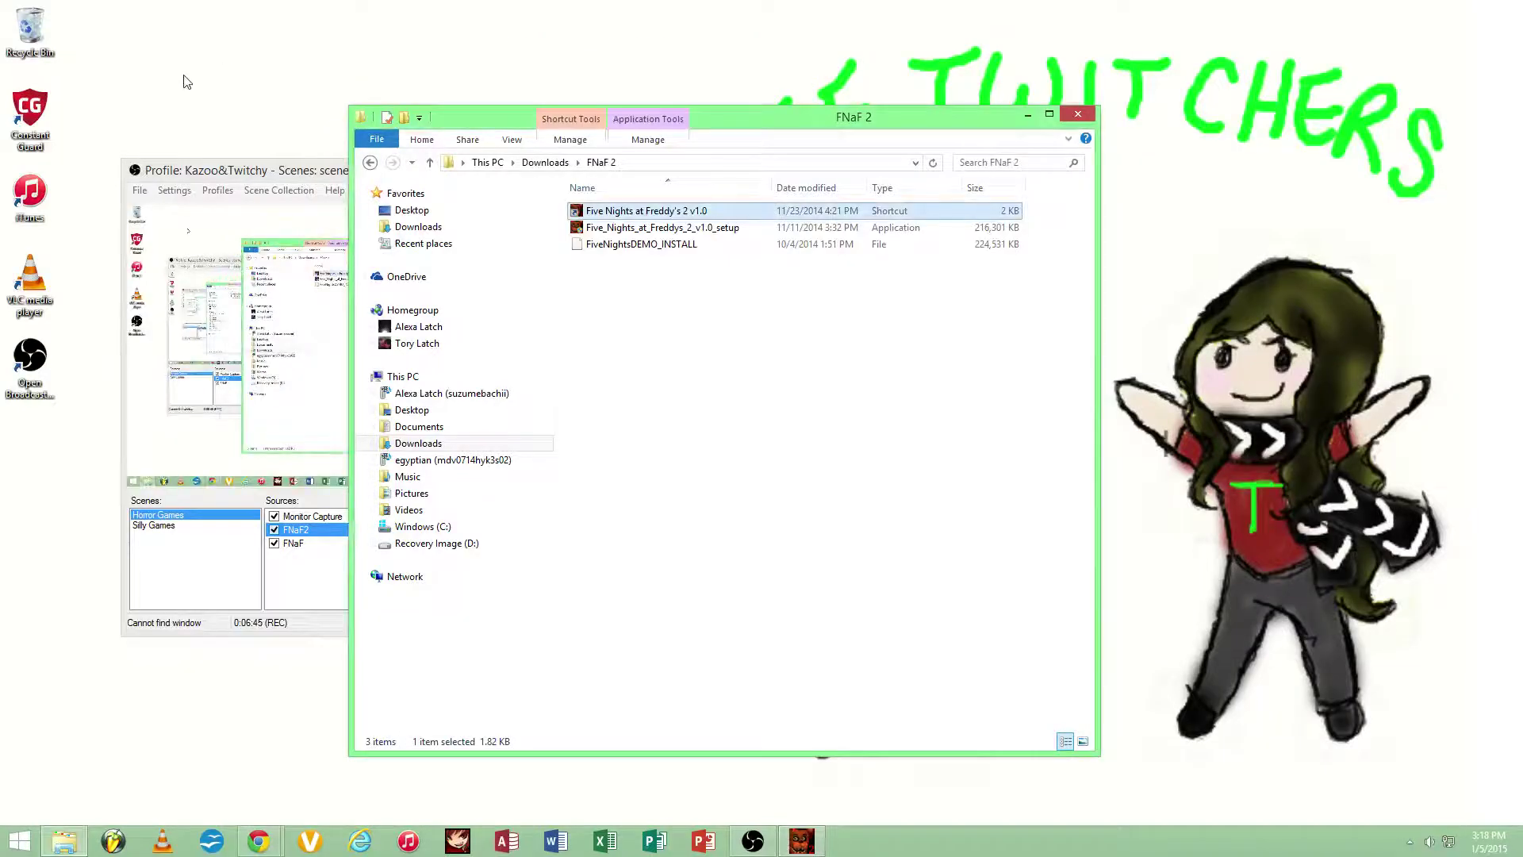
{"action": "left_click", "coordinate": [1028, 117]}
{"action": "right_click", "coordinate": [297, 531]}
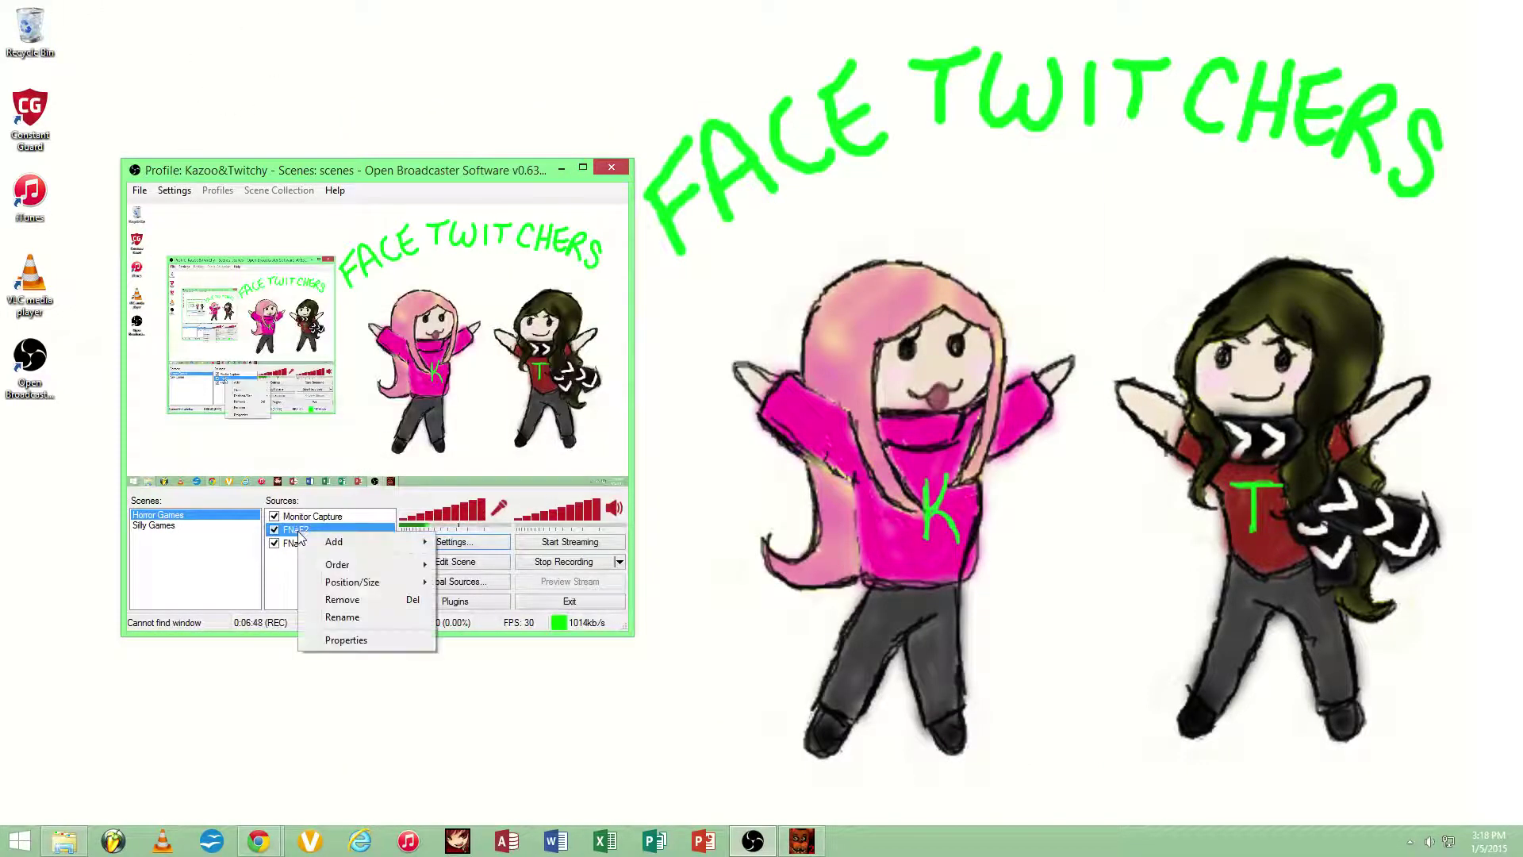
{"action": "mouse_move", "coordinate": [357, 565]}
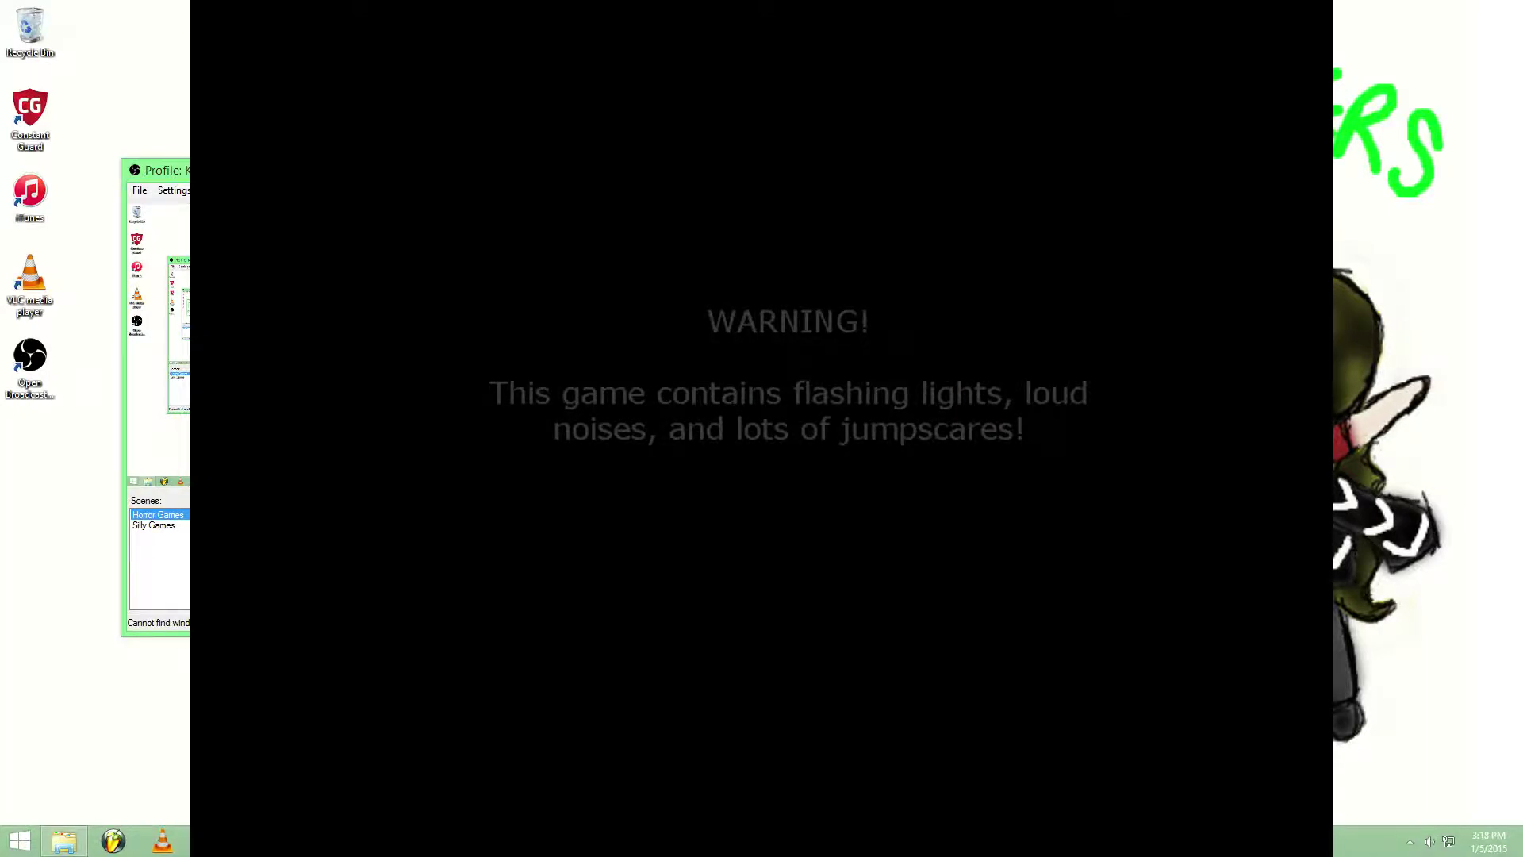
Switch out of the running Five Nights at Freddy's 2 game and close it.
{"action": "key", "text": "alt+Tab"}
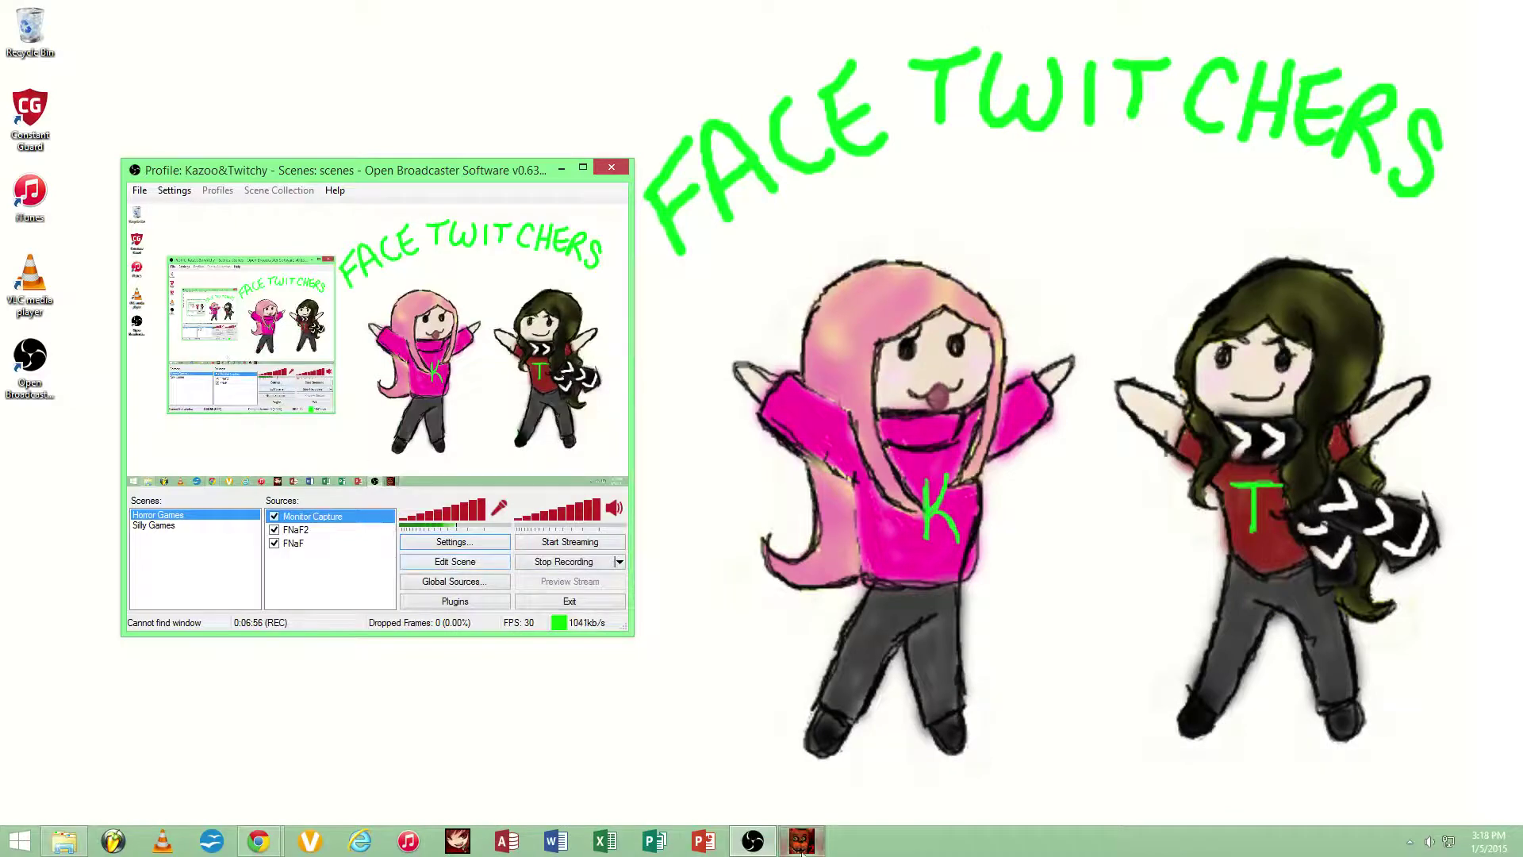
{"action": "mouse_move", "coordinate": [802, 850]}
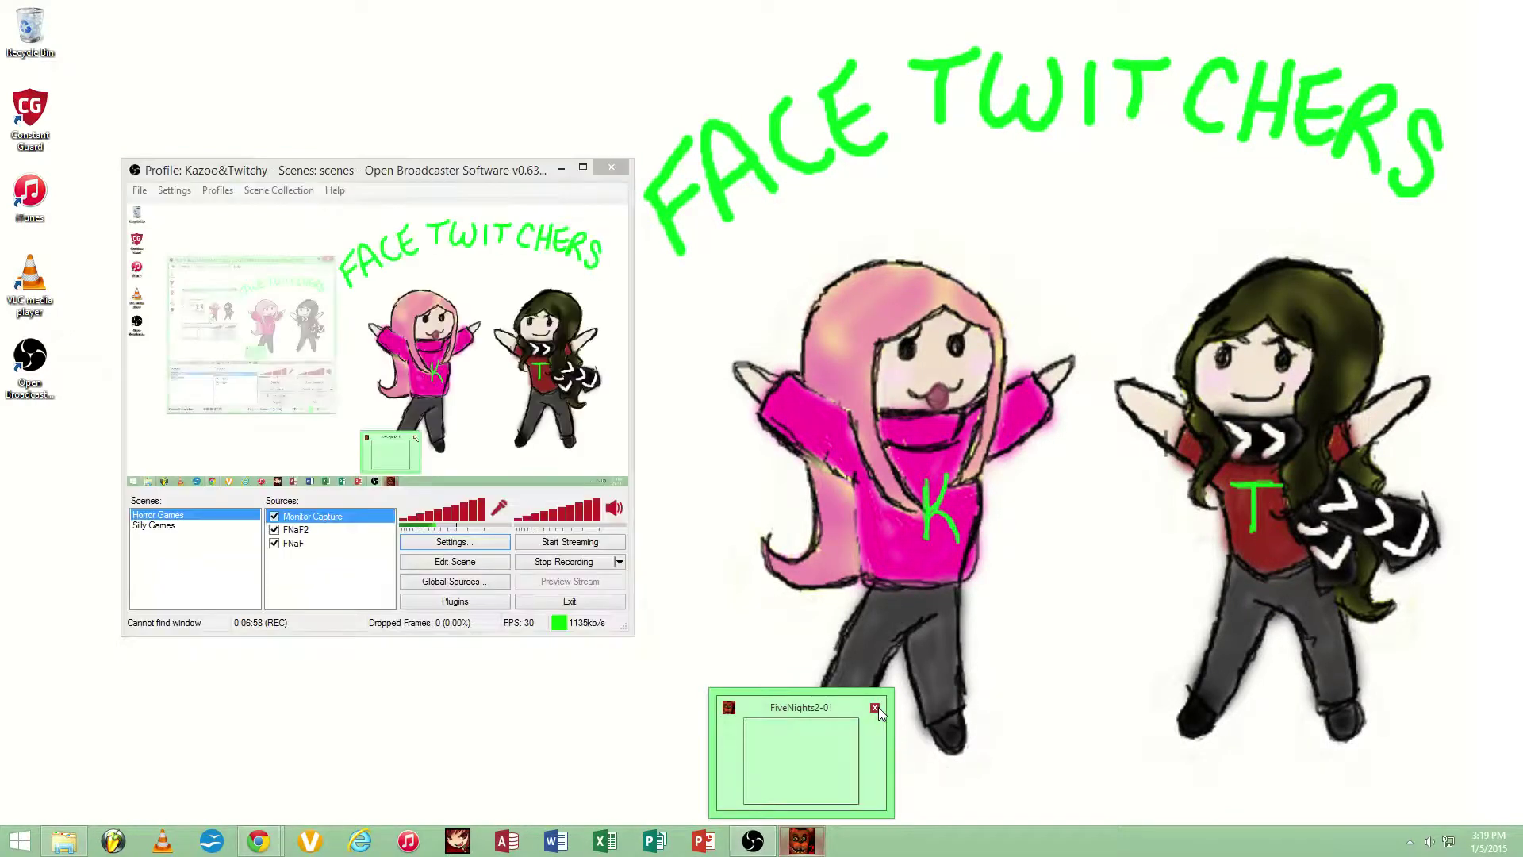
{"action": "left_click", "coordinate": [876, 708]}
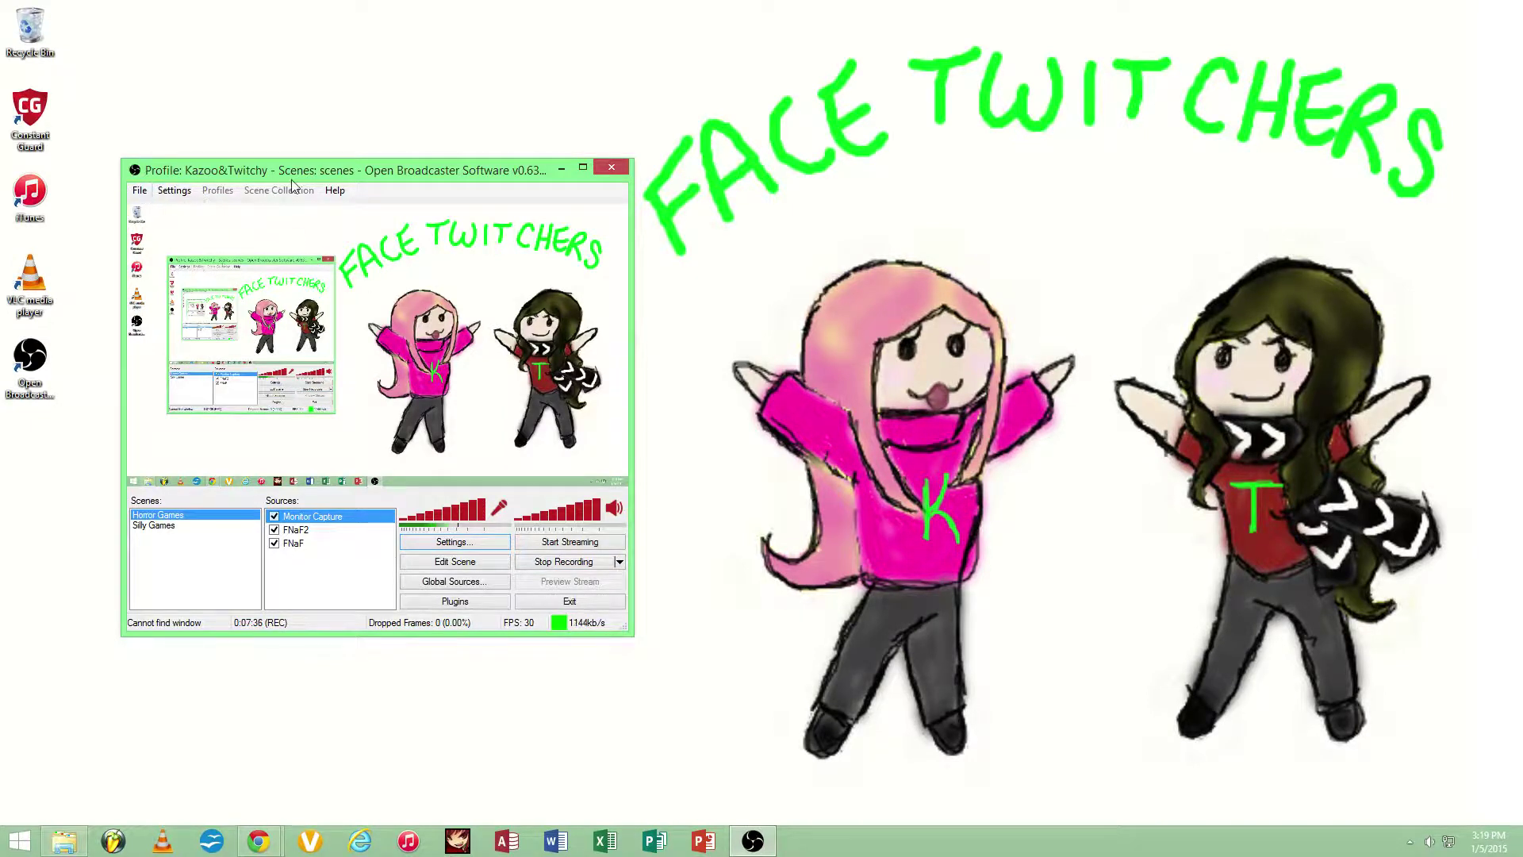
Save the current Open Broadcaster Software configuration.
{"action": "left_click", "coordinate": [142, 191]}
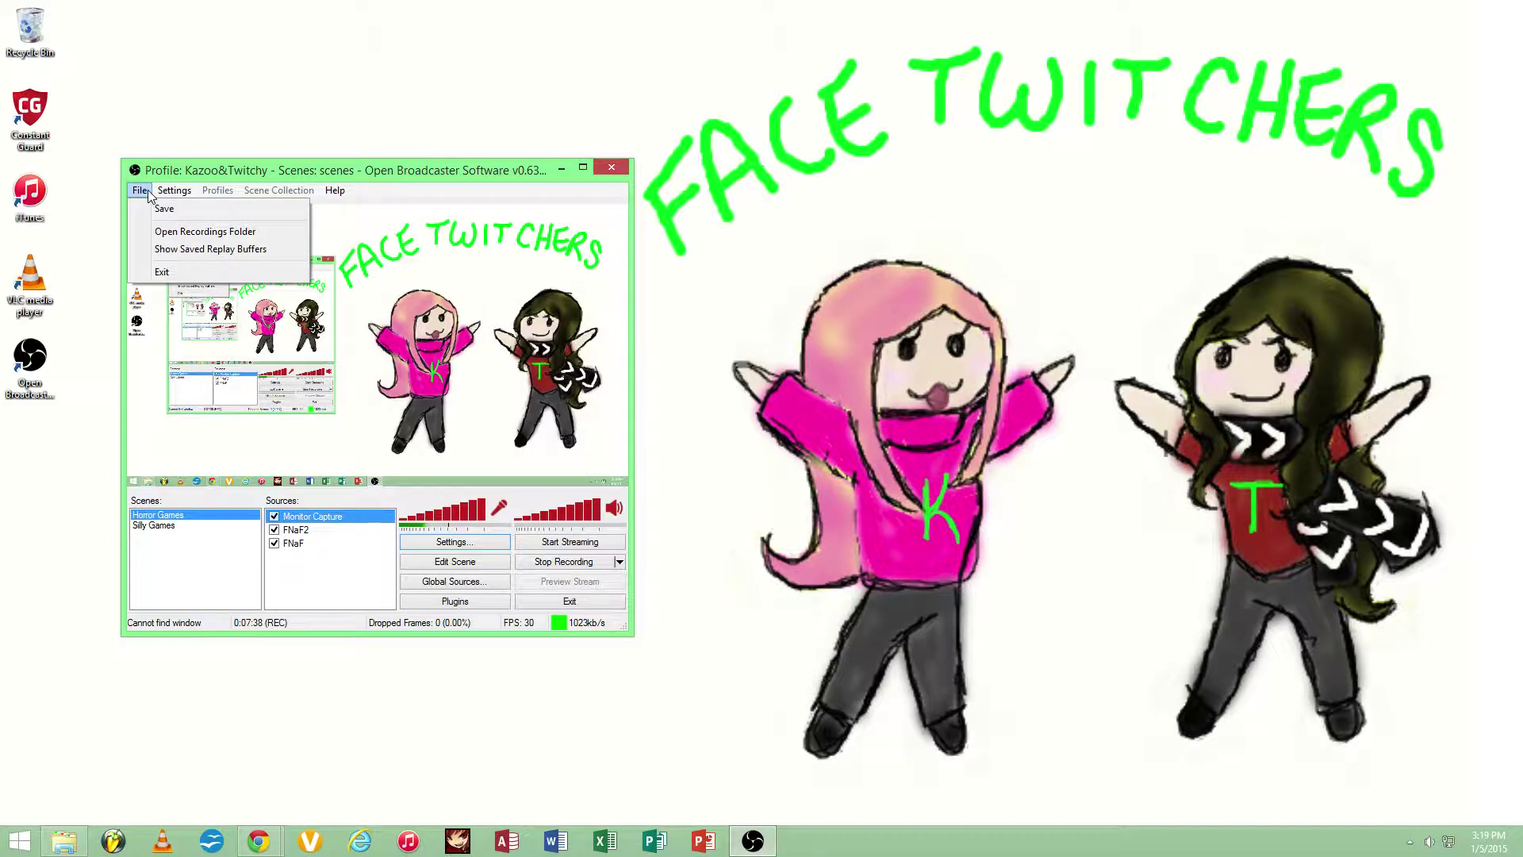
{"action": "mouse_move", "coordinate": [140, 193]}
{"action": "left_click", "coordinate": [208, 213]}
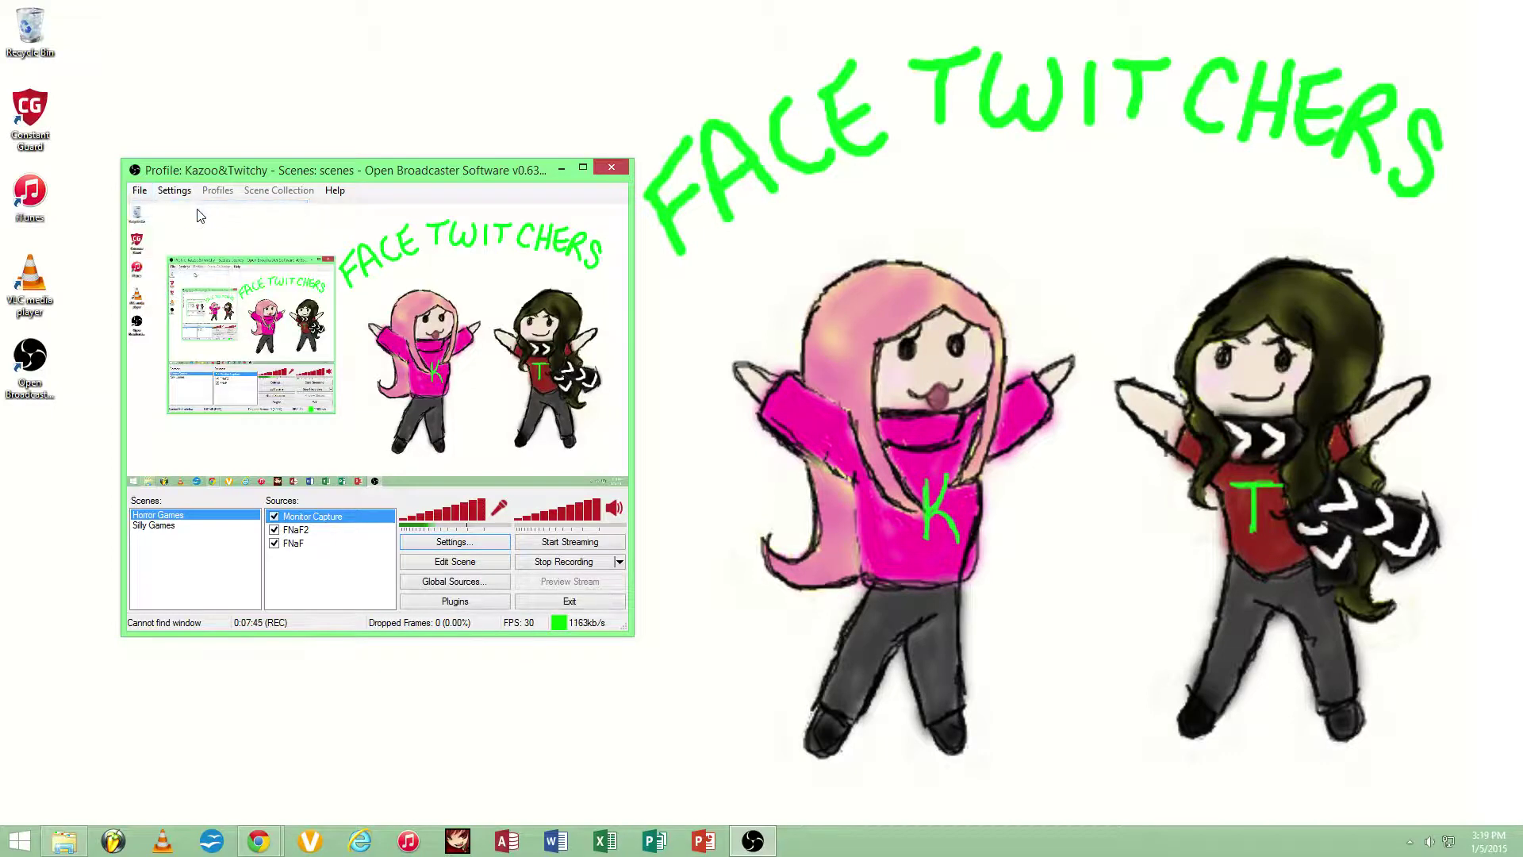